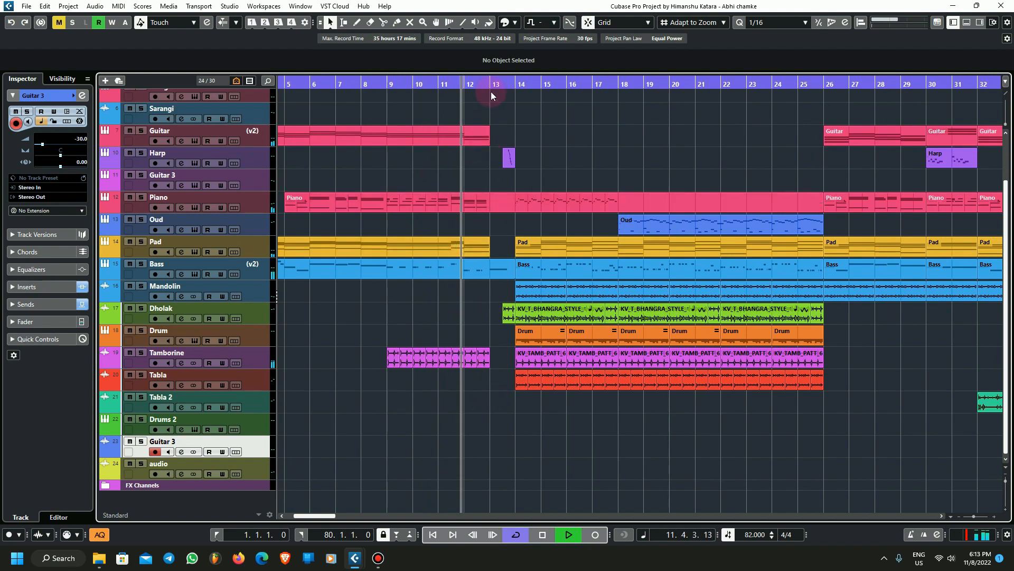
- Examine the arrangement around bars 12 to 26 across all tracks while the song plays
scroll(557, 180, up, 2)
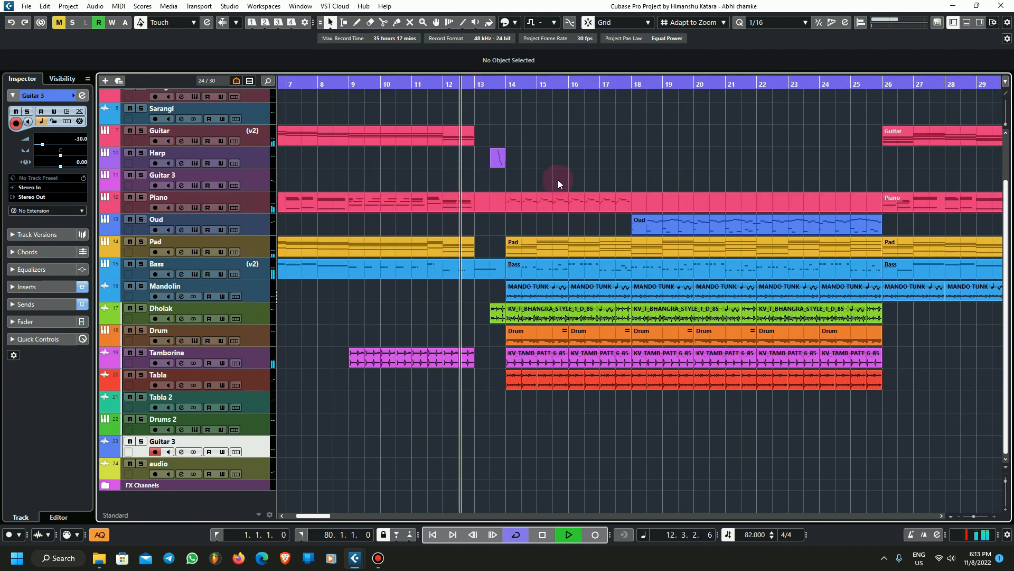
scroll(558, 180, up, 3)
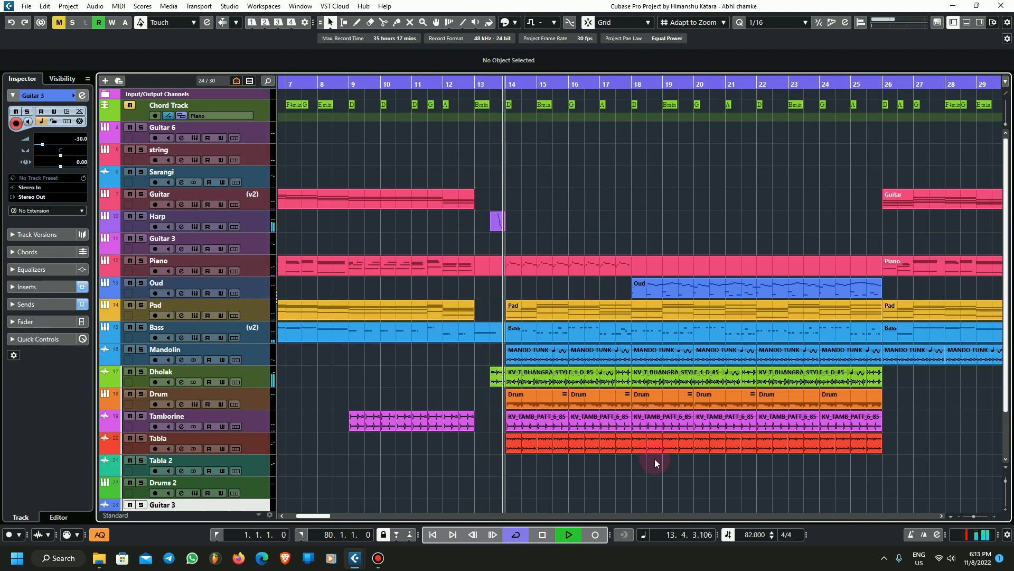
key(g)
key(g)
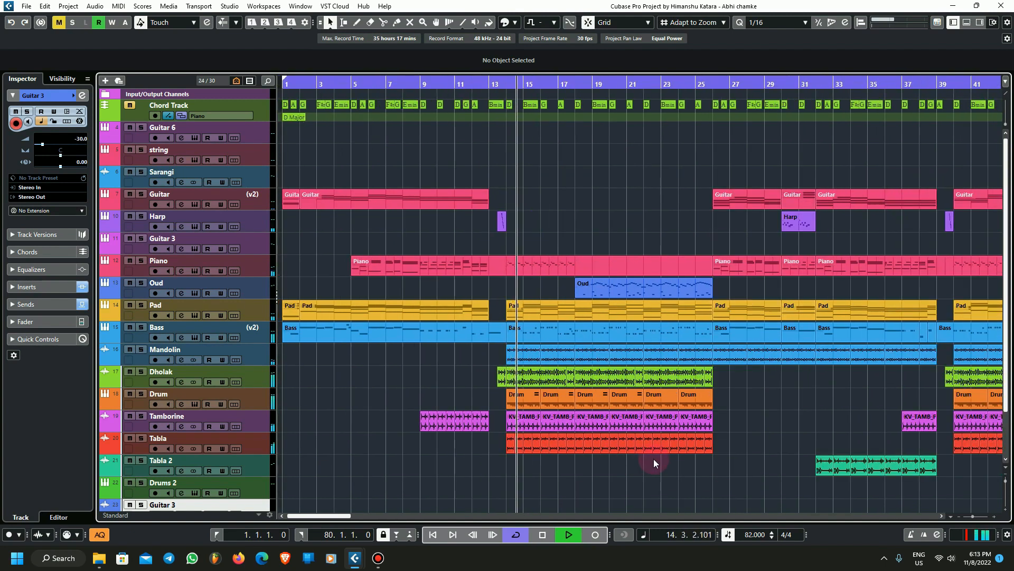
scroll(645, 448, up, 2)
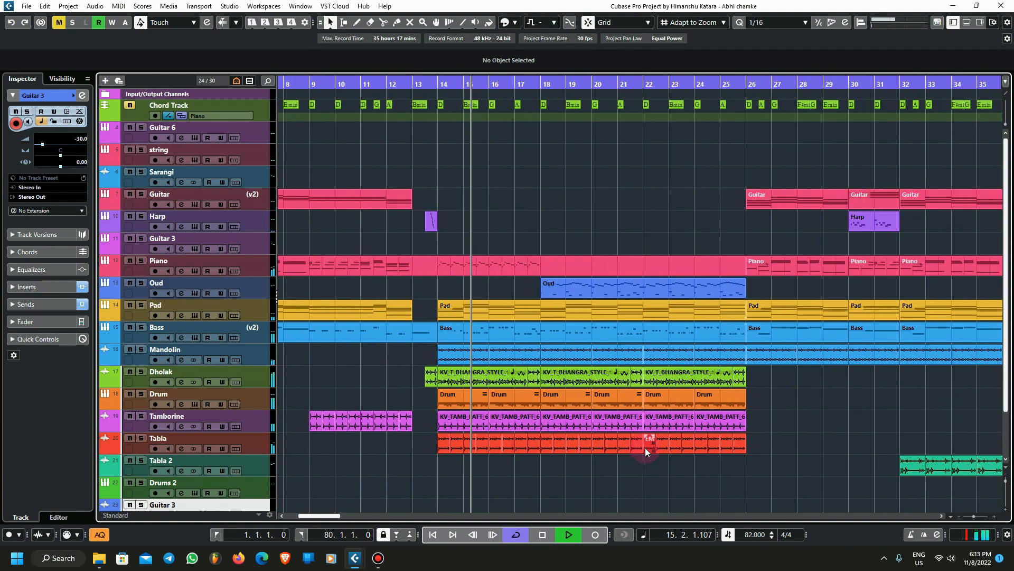
scroll(645, 448, down, 3)
scroll(645, 448, up, 3)
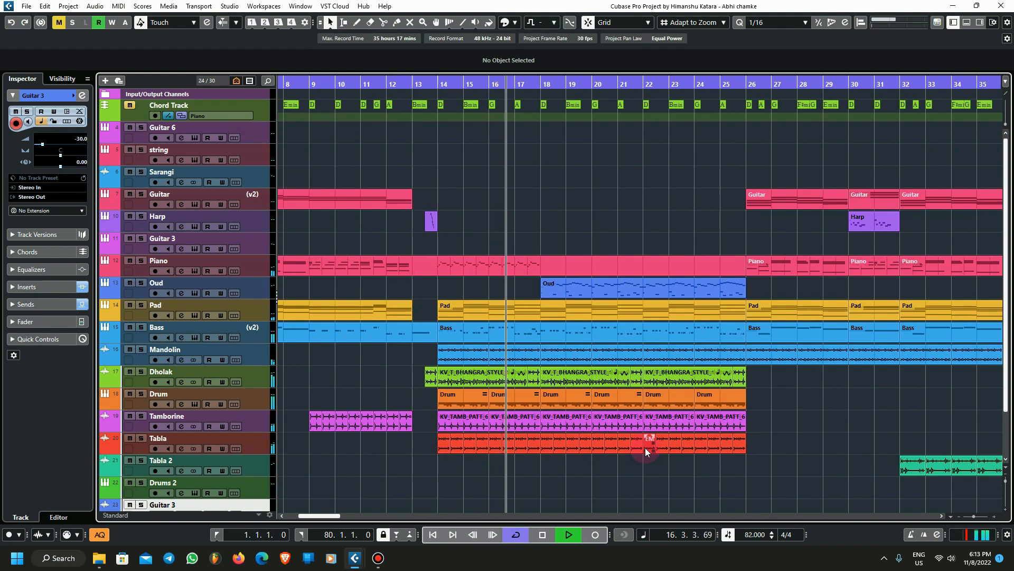
drag(337, 515, 348, 515)
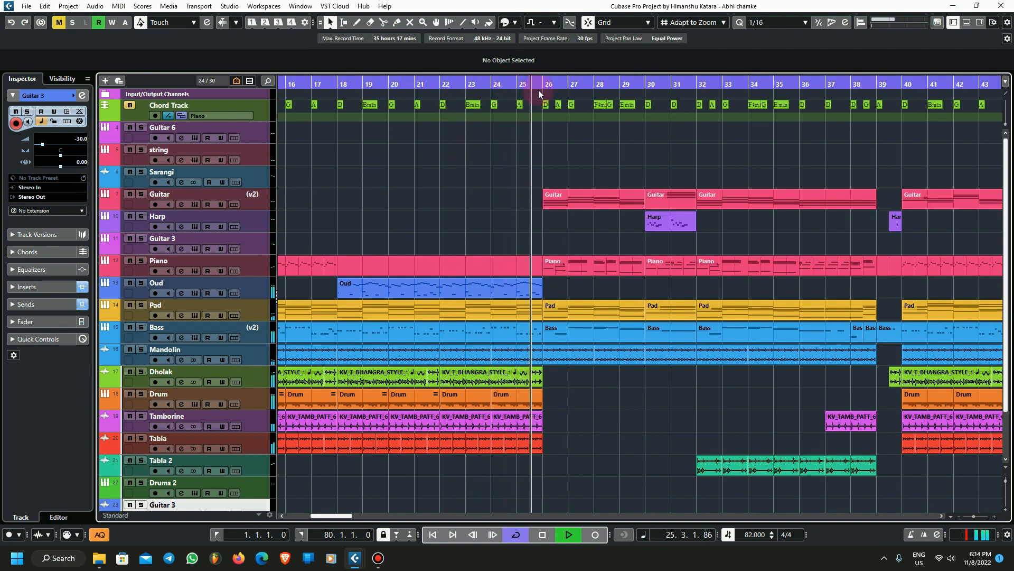
- Skip the playback ahead to bars 29, 37 and about 43 to hear each following section
click(622, 85)
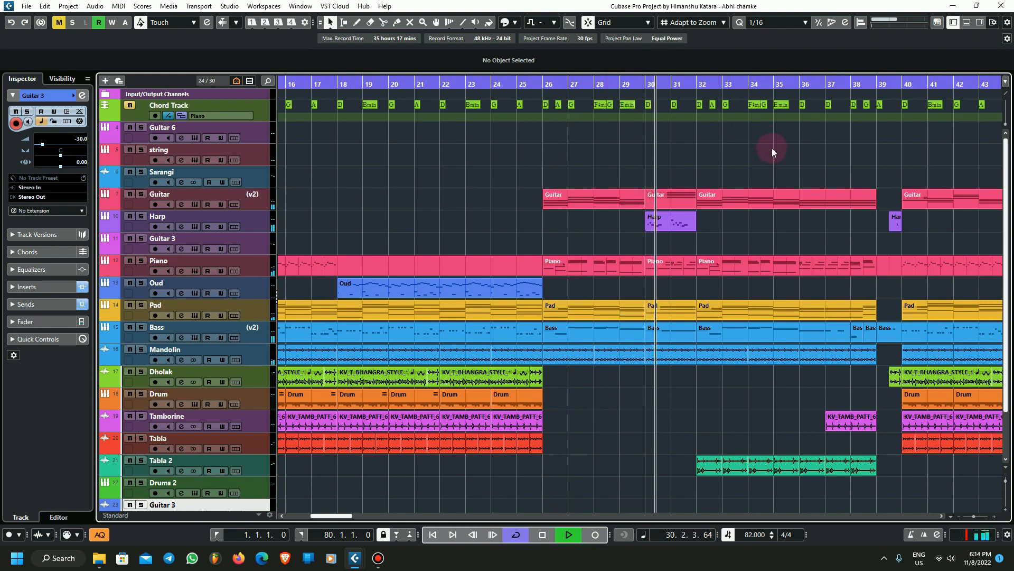
drag(352, 515, 363, 517)
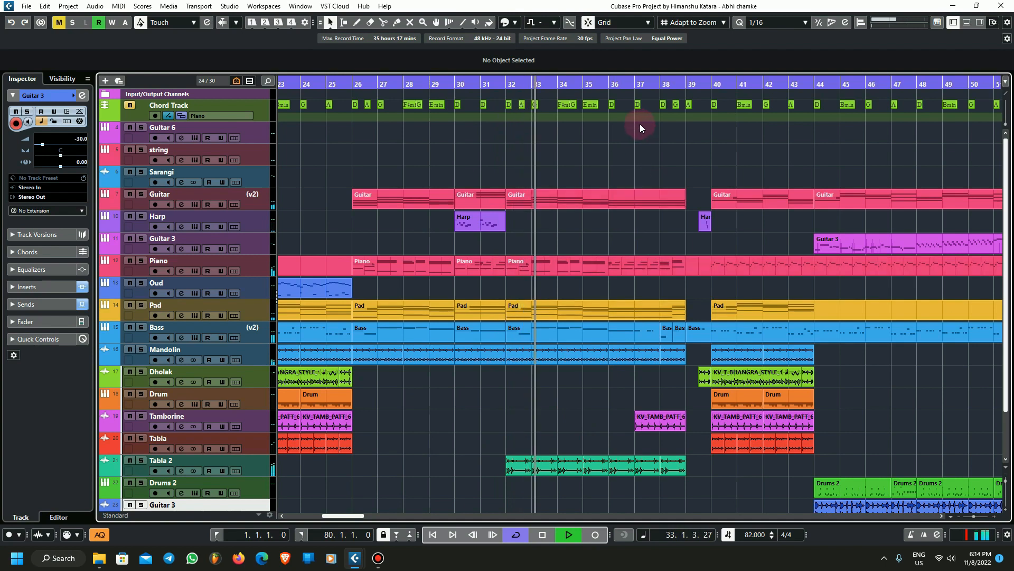
click(636, 84)
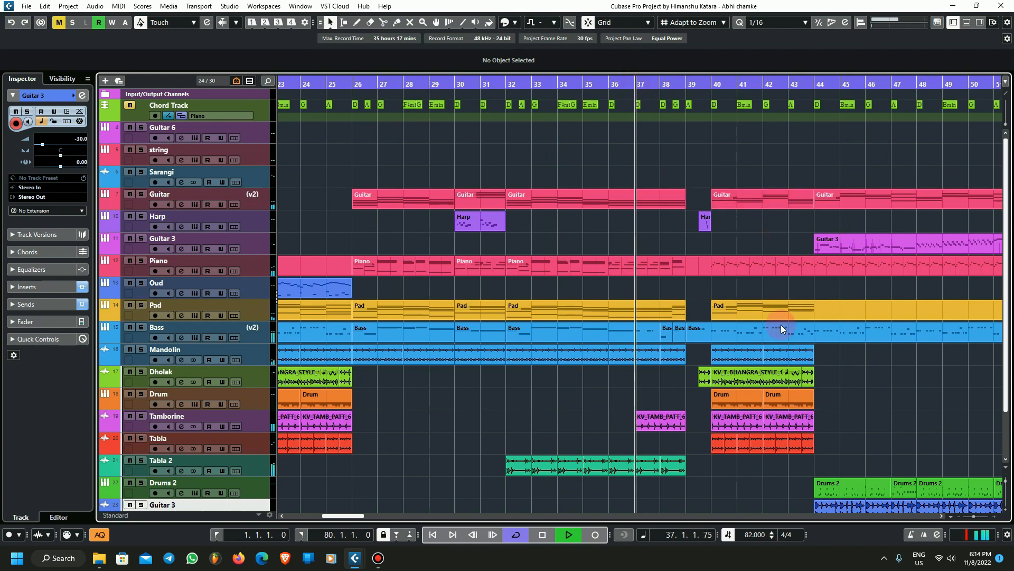
drag(358, 516, 374, 517)
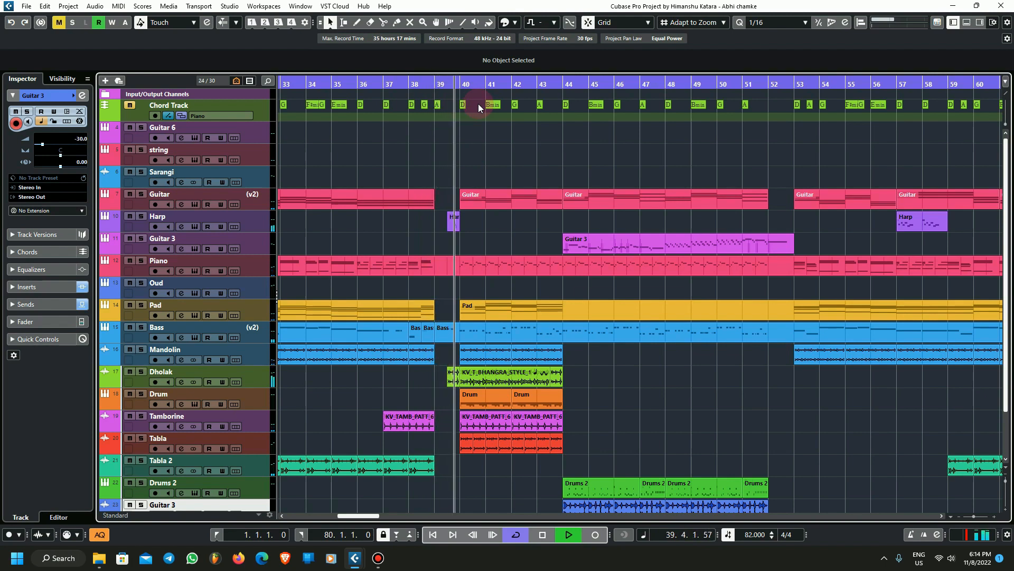
click(533, 86)
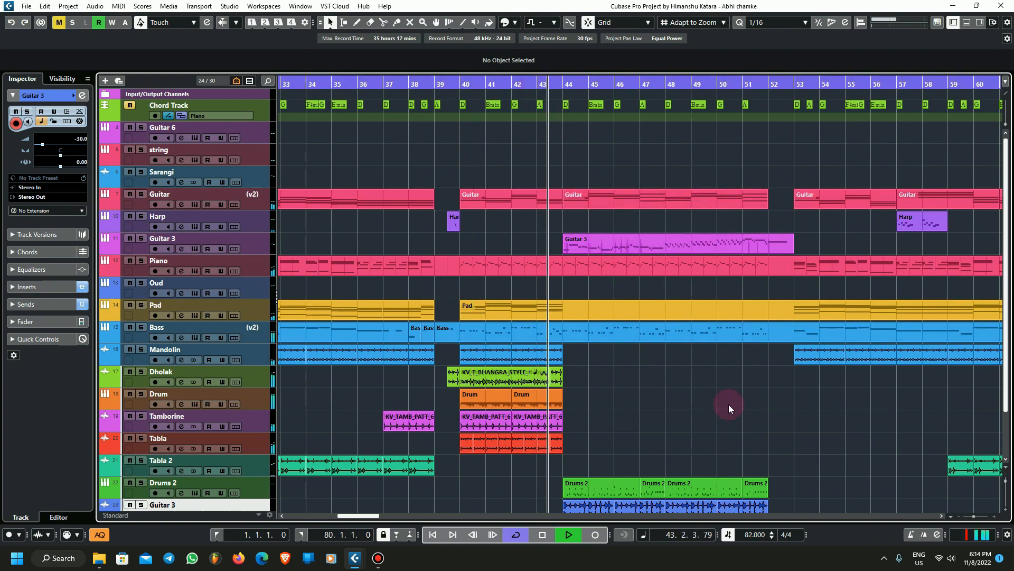
- Examine the instrument, drum and audio tracks in the section from bar 44 to bar 53 during playback
scroll(727, 404, down, 2)
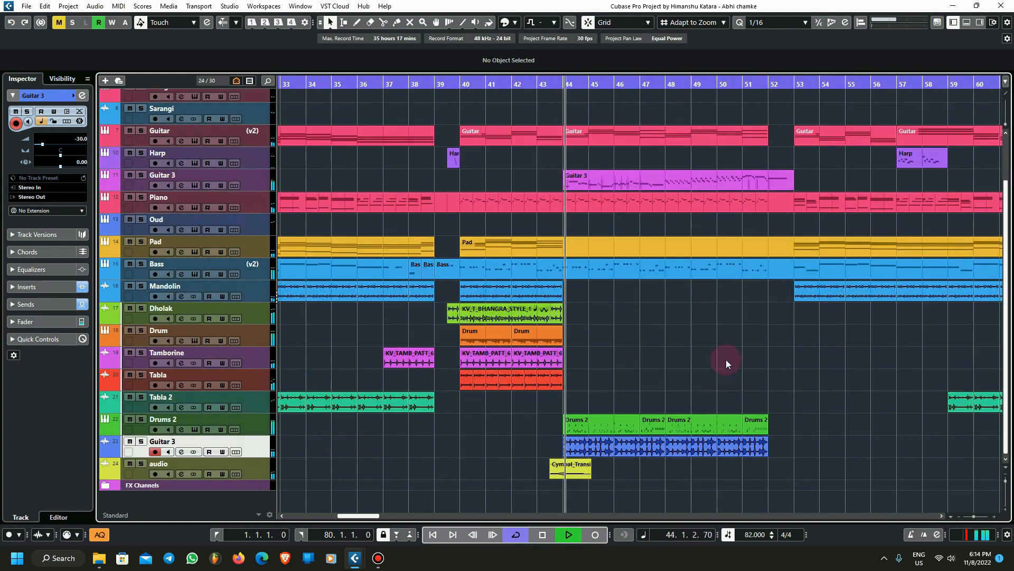
scroll(726, 359, up, 2)
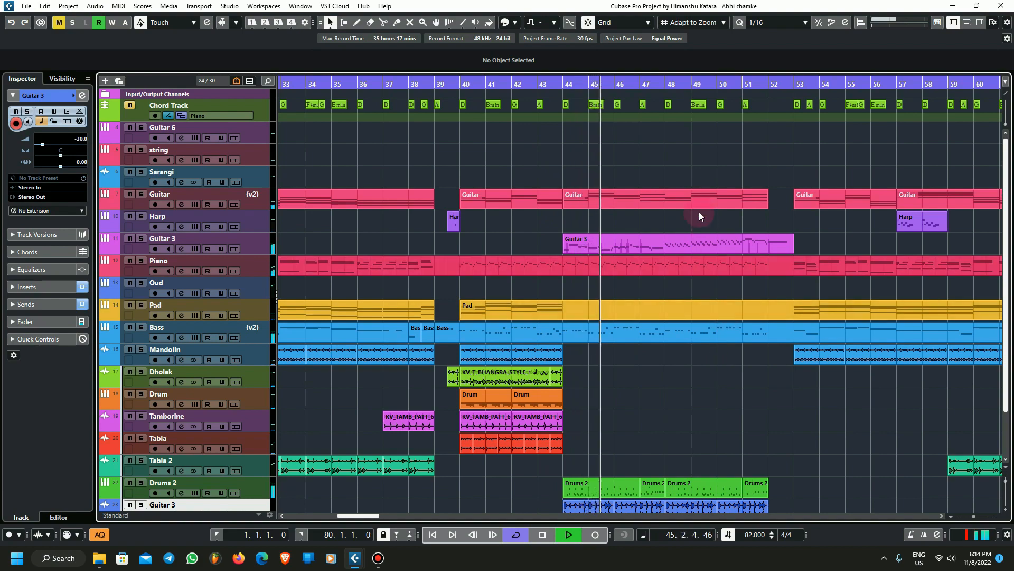
scroll(728, 437, down, 2)
scroll(728, 437, up, 2)
scroll(728, 436, down, 2)
scroll(732, 416, up, 2)
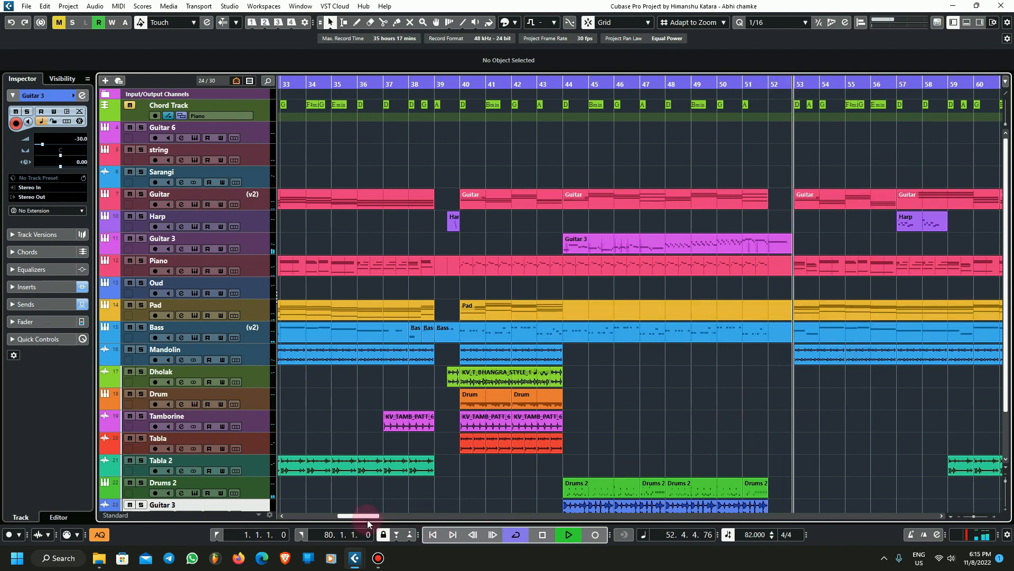
- Skip the playback to about bars 65, 75 and 78 to hear the song's final sections
drag(367, 515, 397, 515)
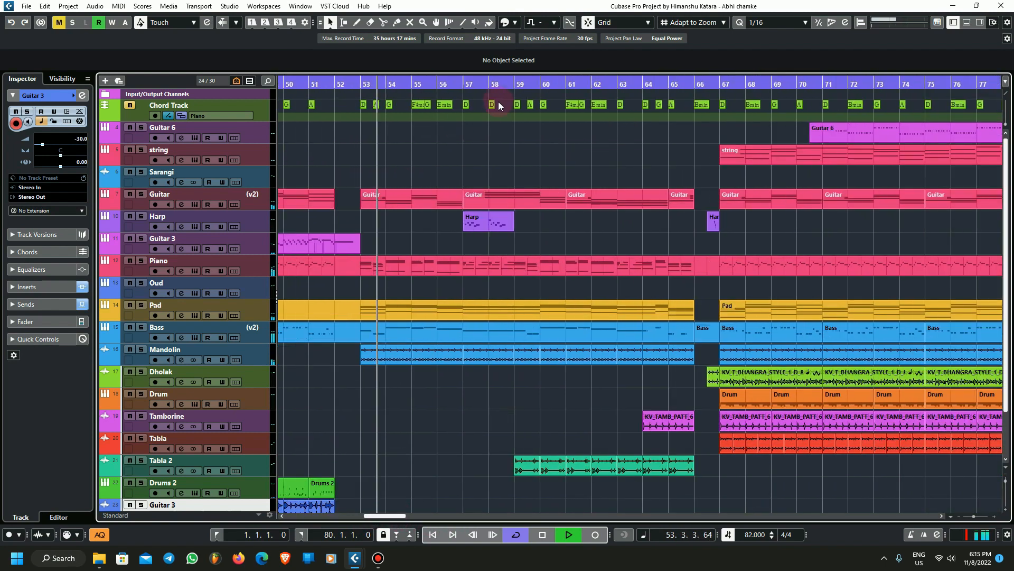
click(667, 87)
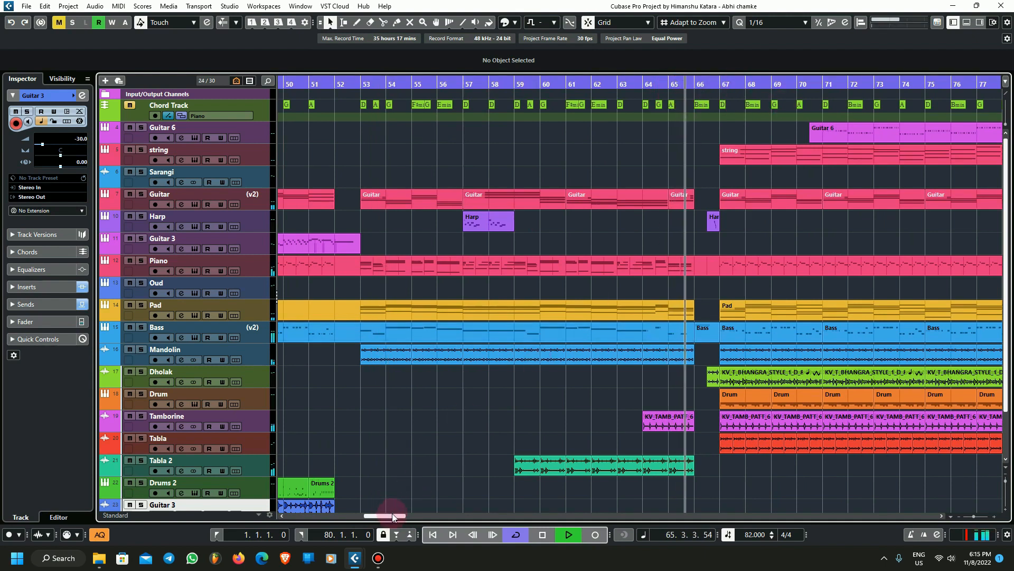
drag(394, 515, 413, 518)
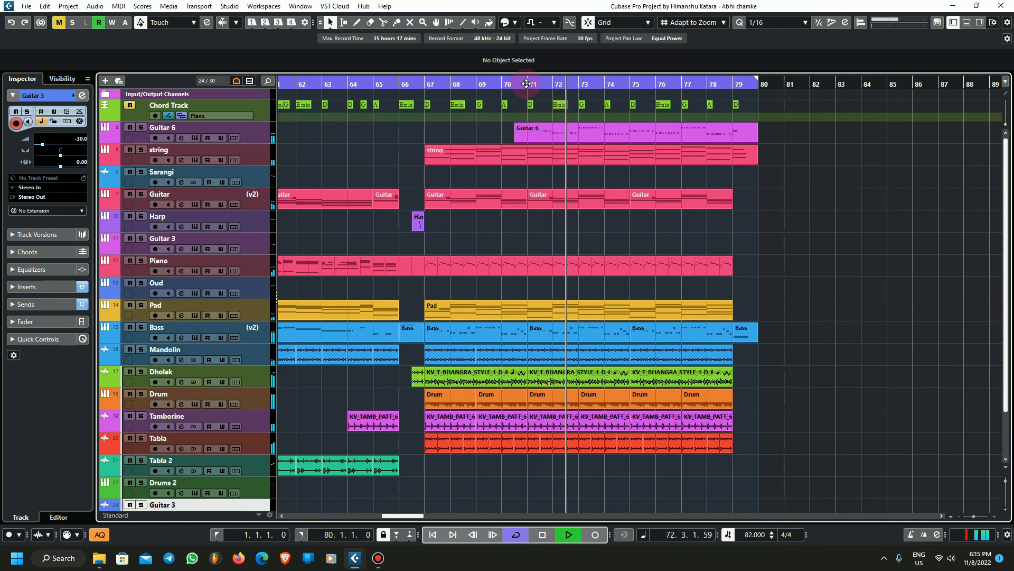
click(633, 83)
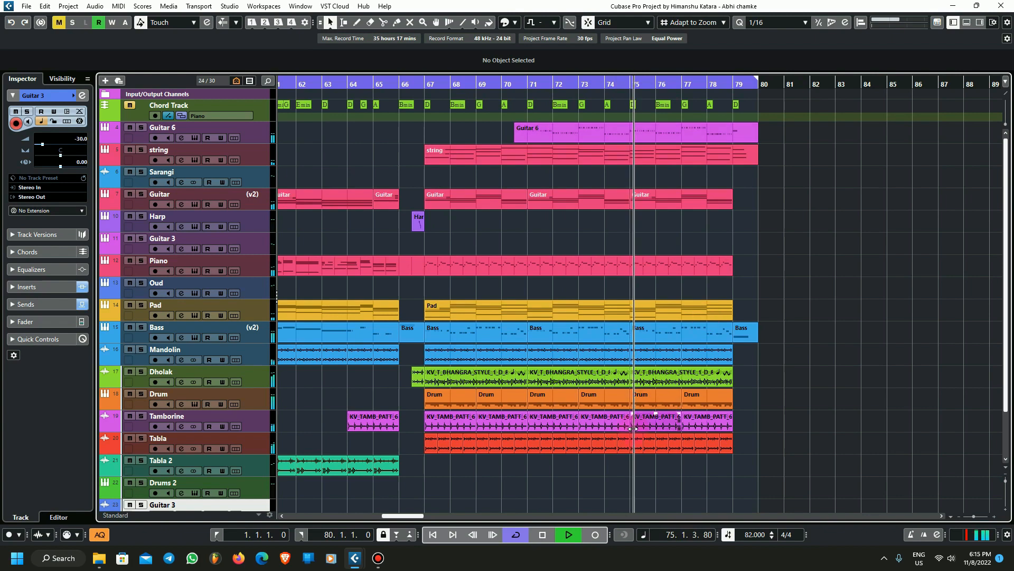
click(709, 81)
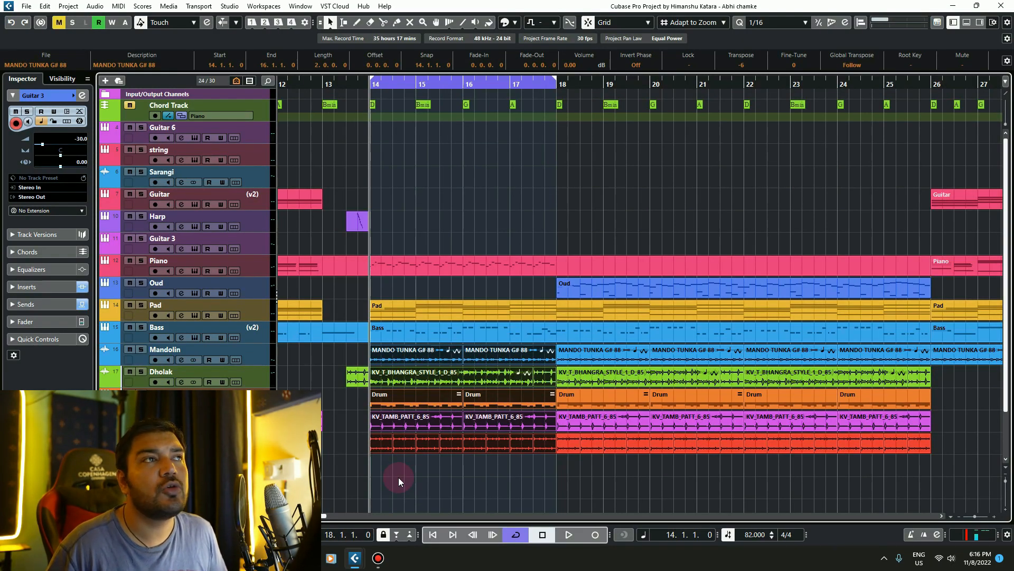
- Play the looped section from bar 14 to bar 18 with all tracks audible and clear the event selection
key(space)
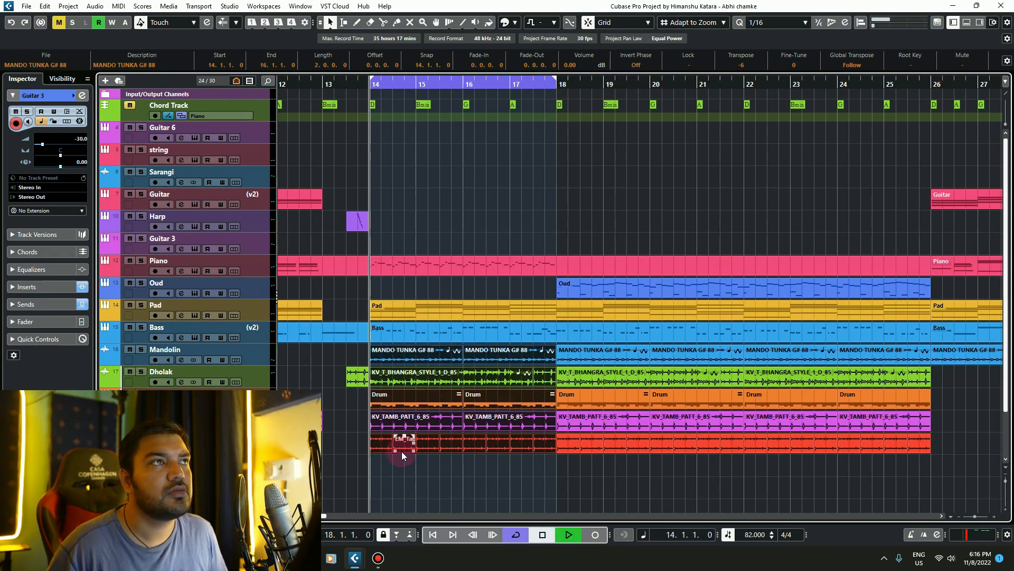
ctrl+scroll(434, 463, down, 2)
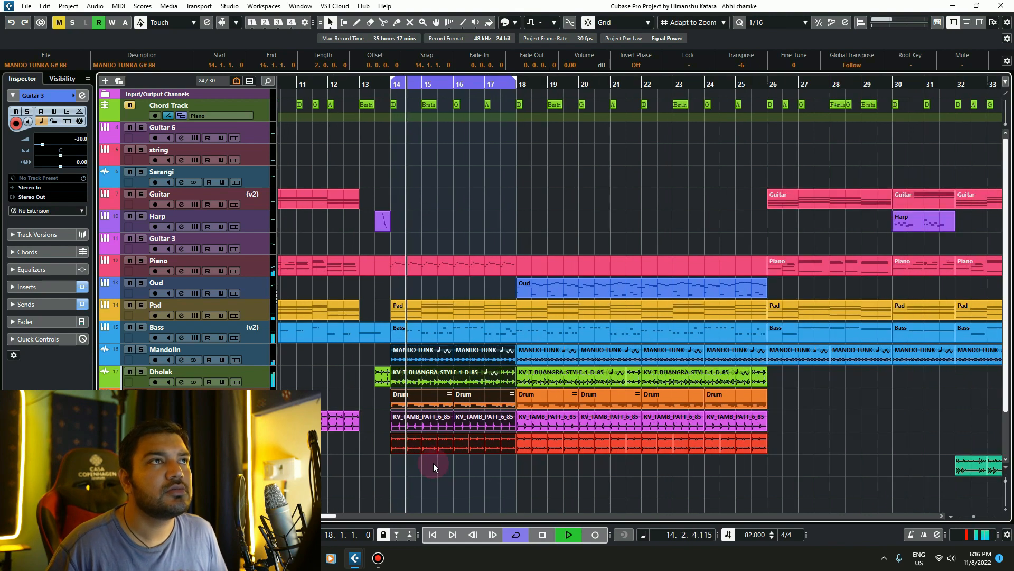
click(503, 462)
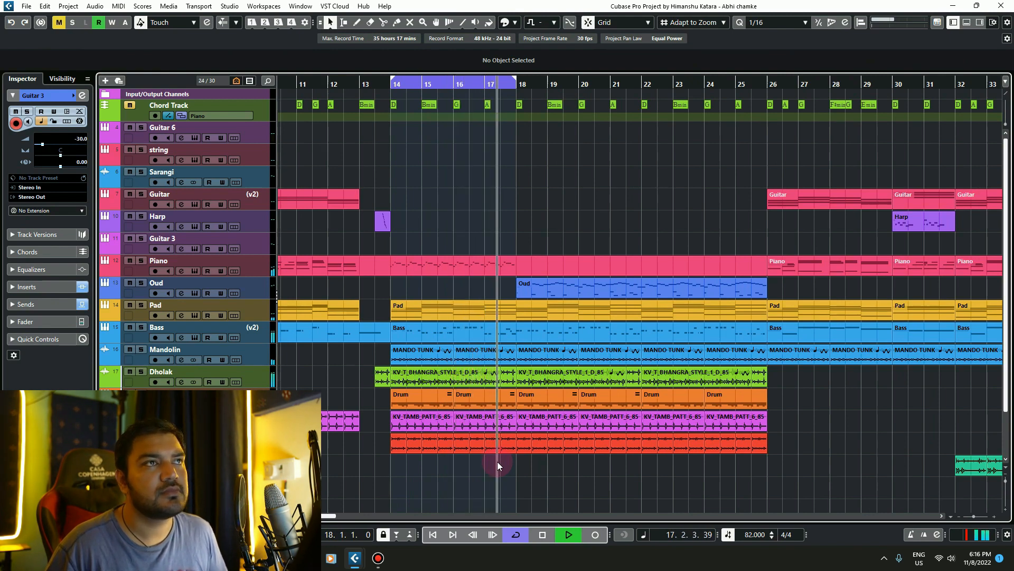
key(space)
- Solo the Dholak track and audition its loop from bar 14
scroll(496, 461, up, 2)
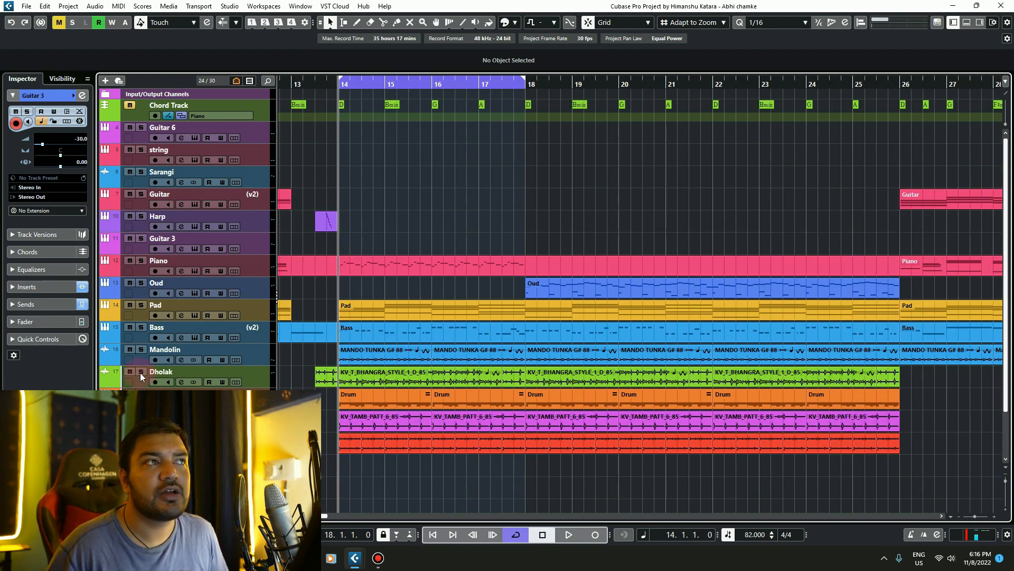
click(140, 372)
key(space)
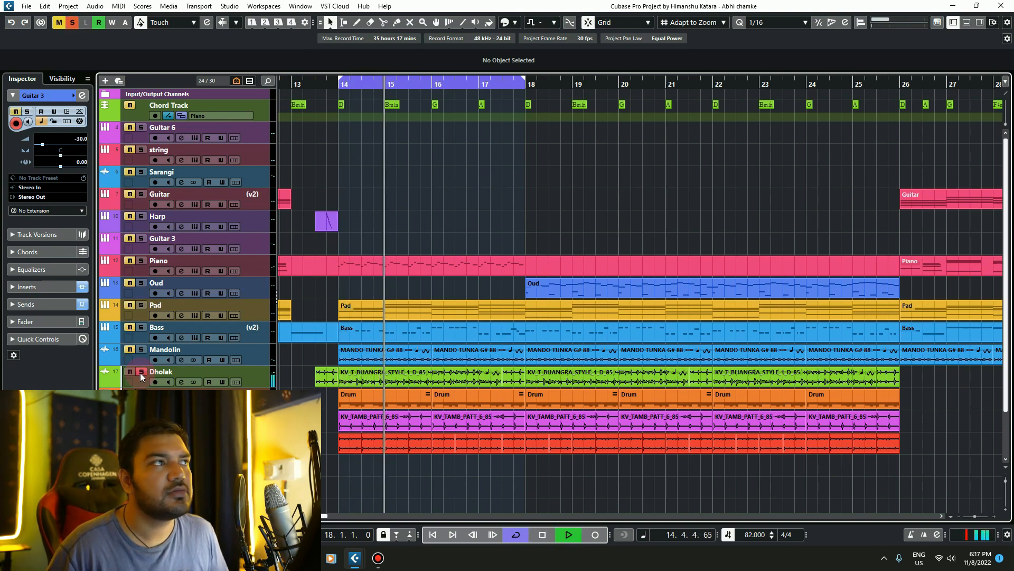
key(space)
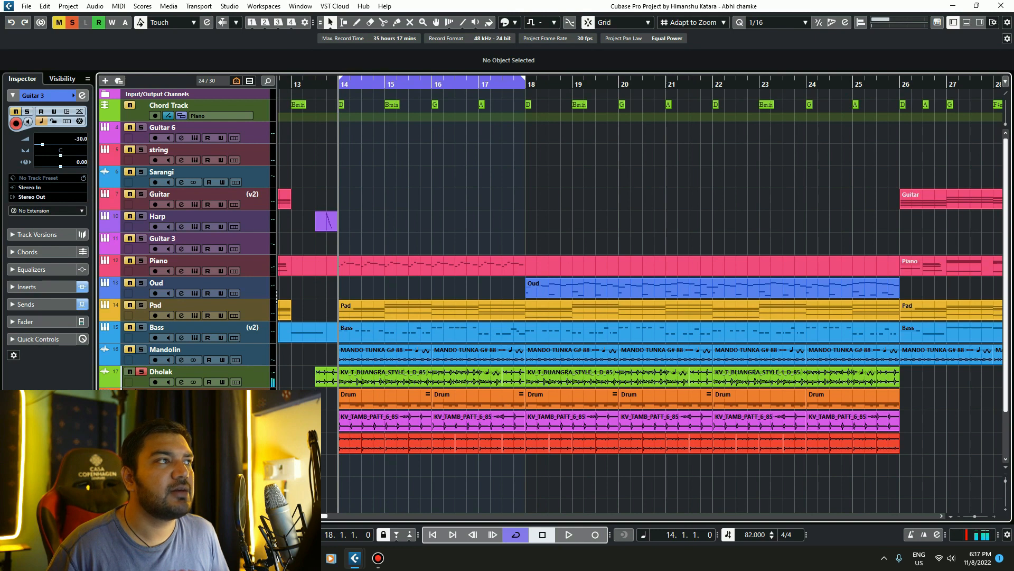
- Audition the looped bars twice from bar 14 with the Dholak track out of solo
key(space)
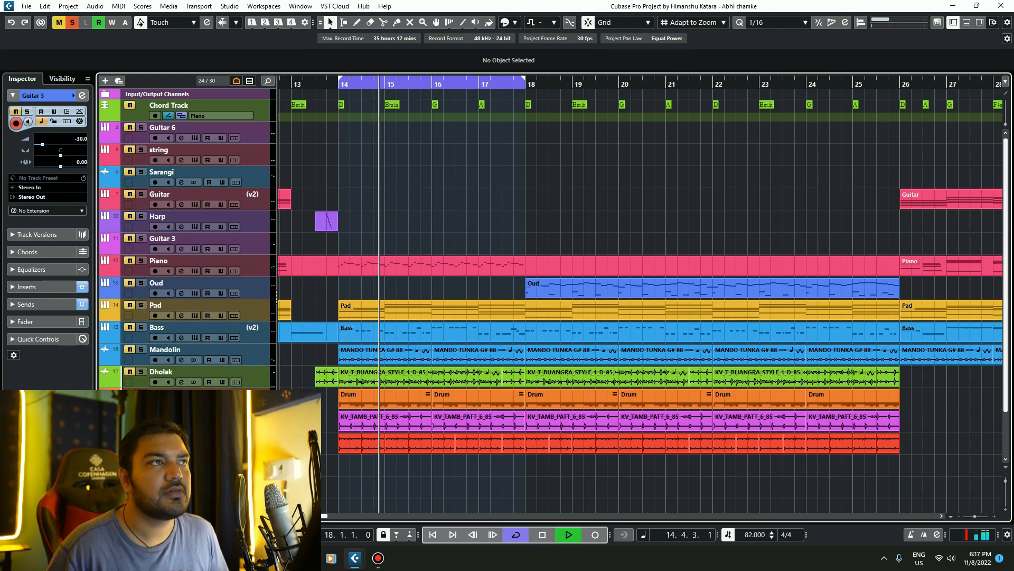
key(space)
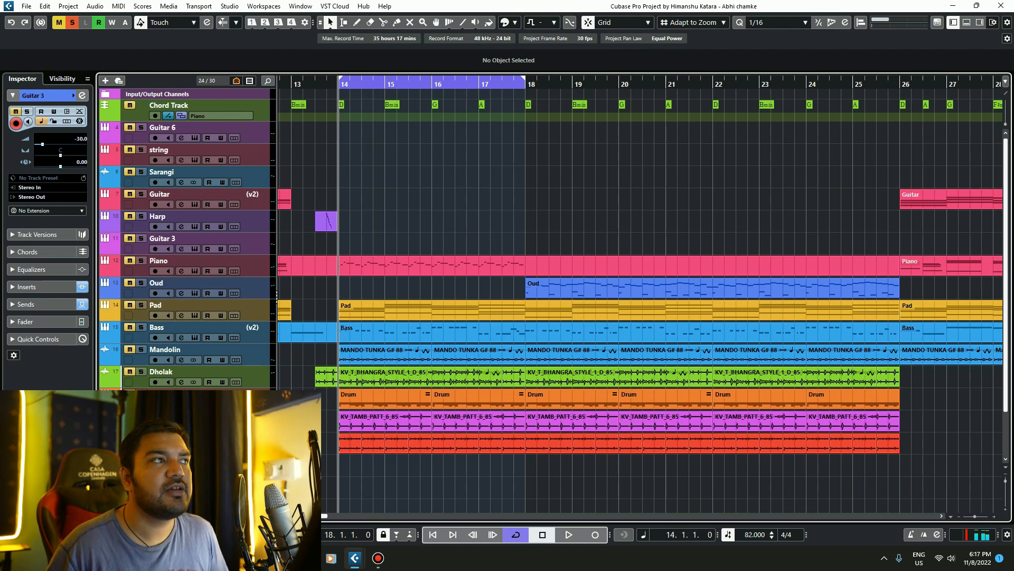
key(space)
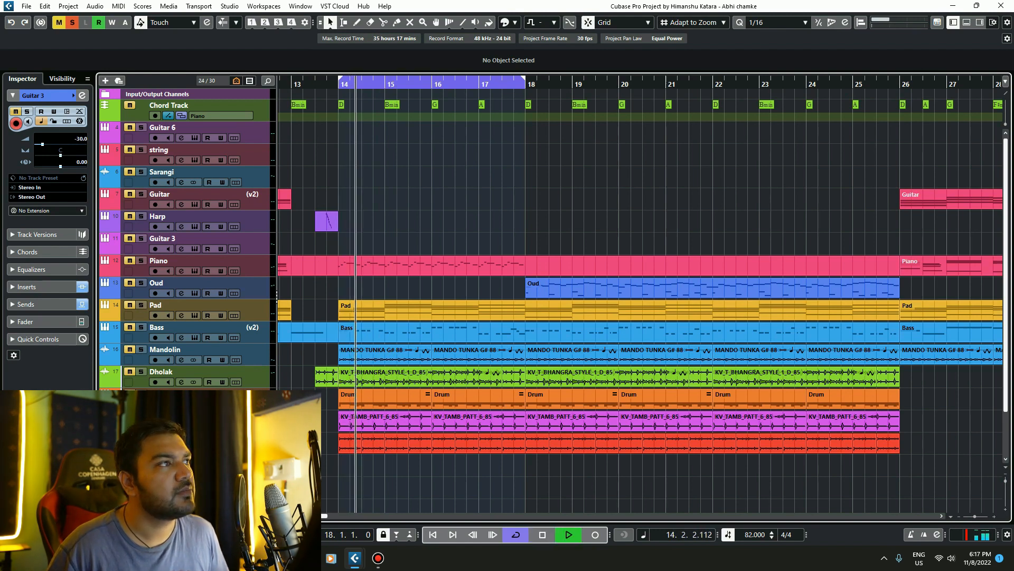
key(space)
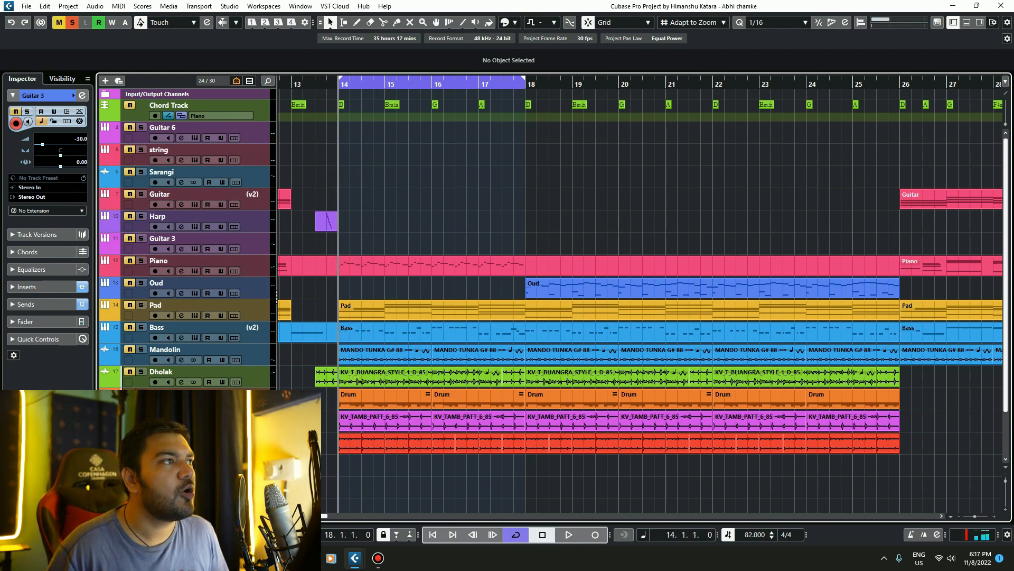
- Compare the looped section with the Dholak track soloed and with its solo off
click(141, 371)
key(space)
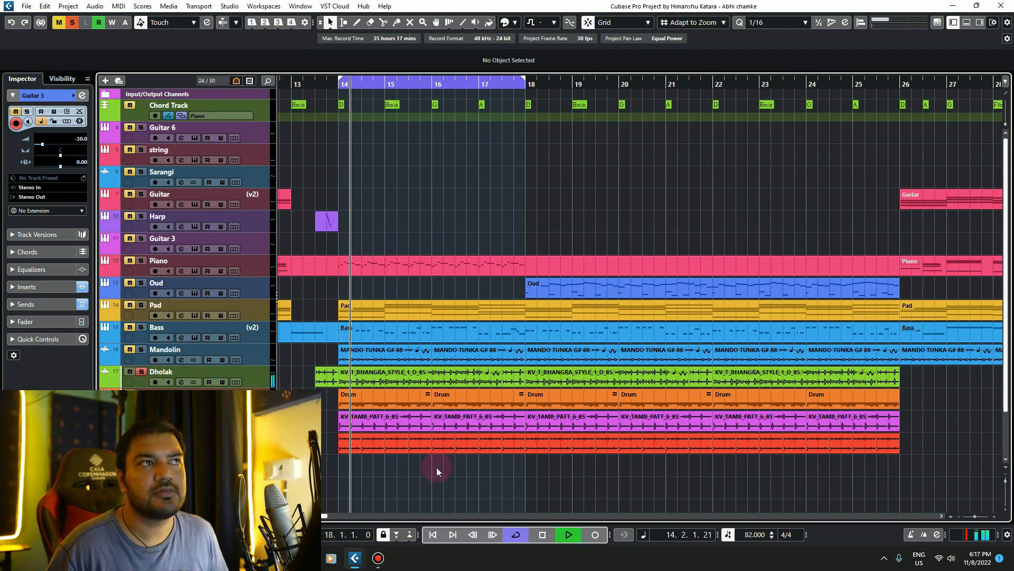
key(space)
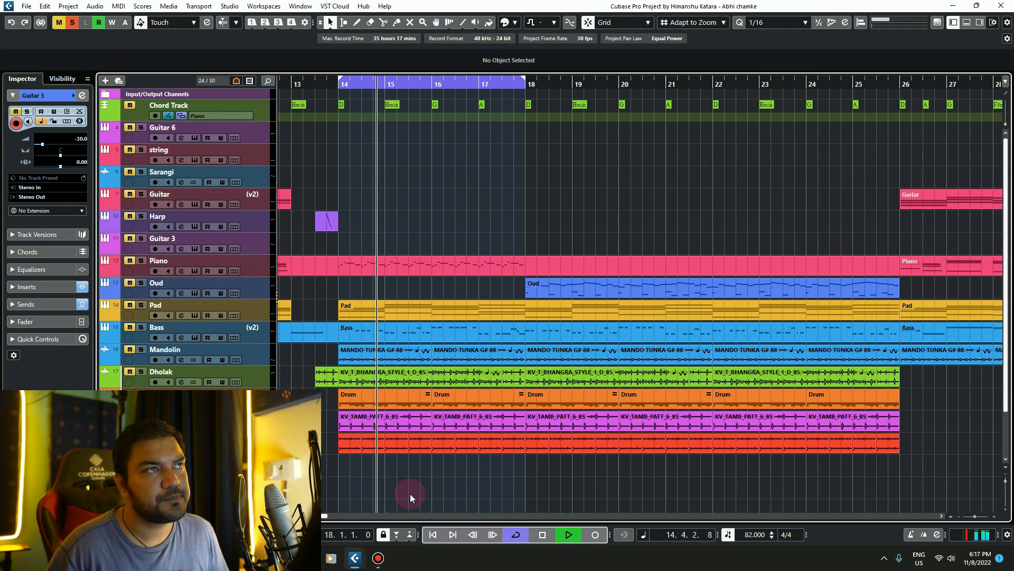
key(space)
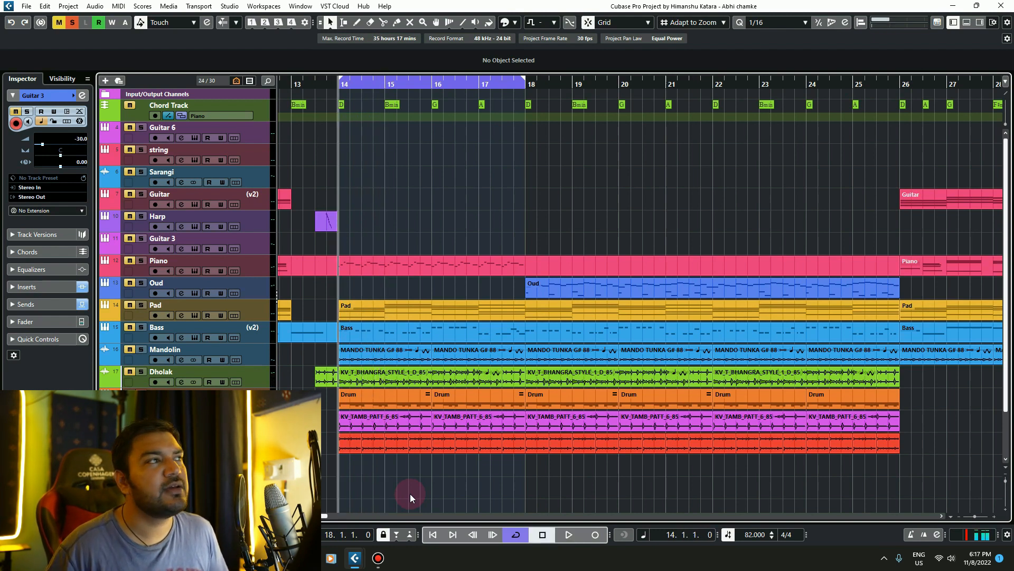
- Solo the Dholak track again and play the loop between bars 14 and 18
click(144, 372)
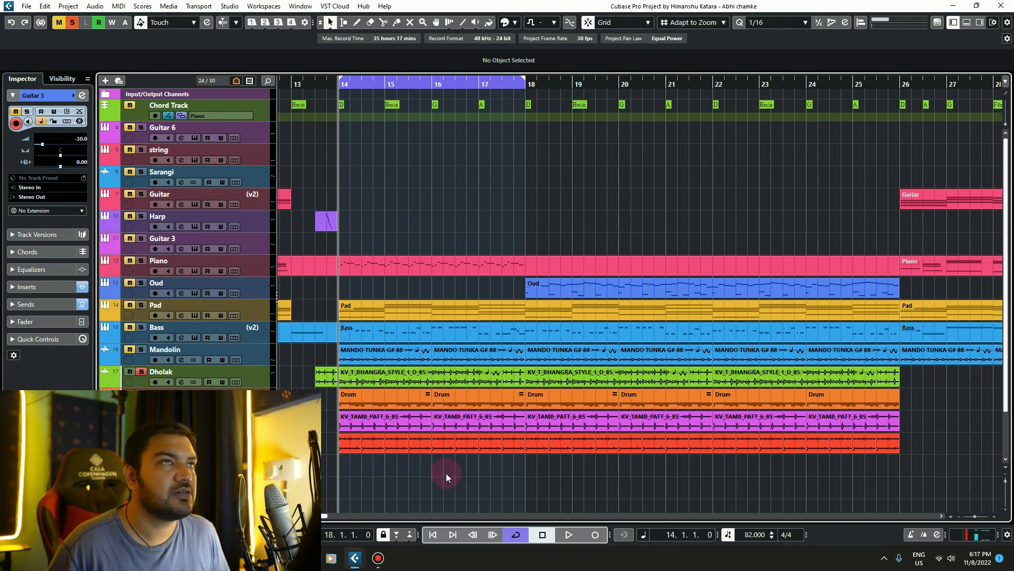
key(space)
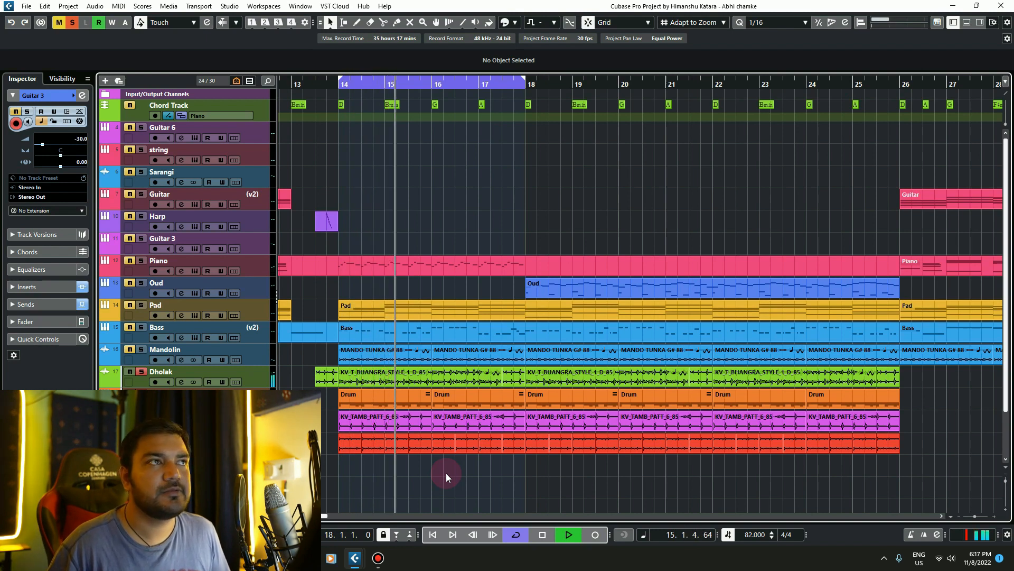
key(space)
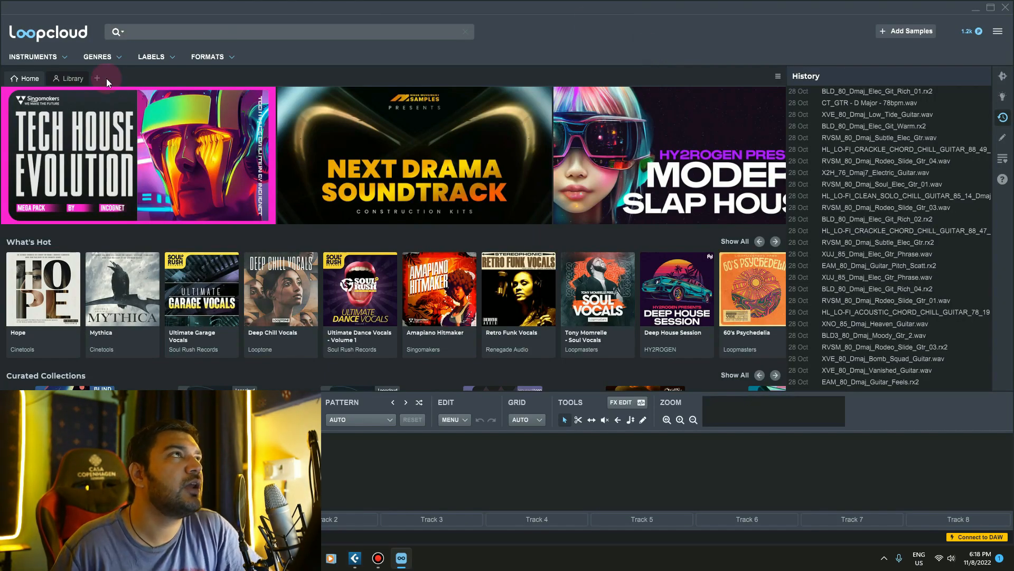
- Filter the Loopcloud samples by the India genre and browse the resulting sample list
click(119, 58)
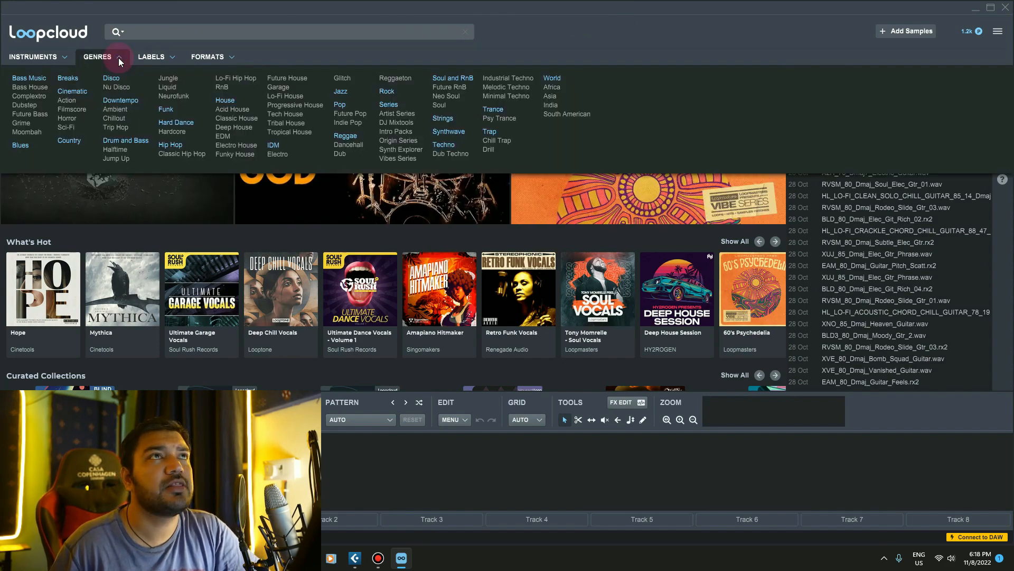
click(550, 105)
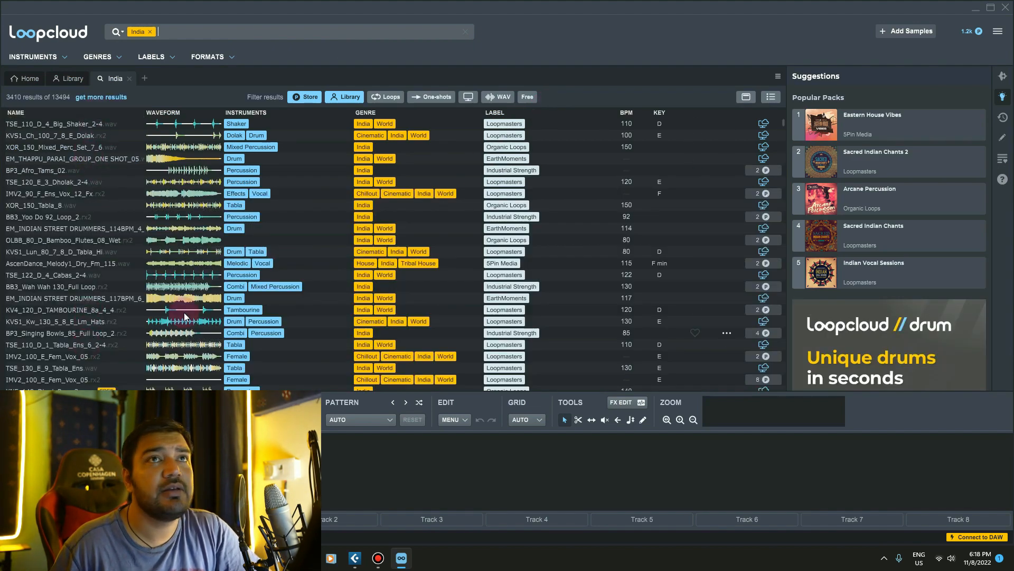
scroll(184, 312, down, 5)
scroll(911, 189, down, 2)
scroll(910, 189, up, 3)
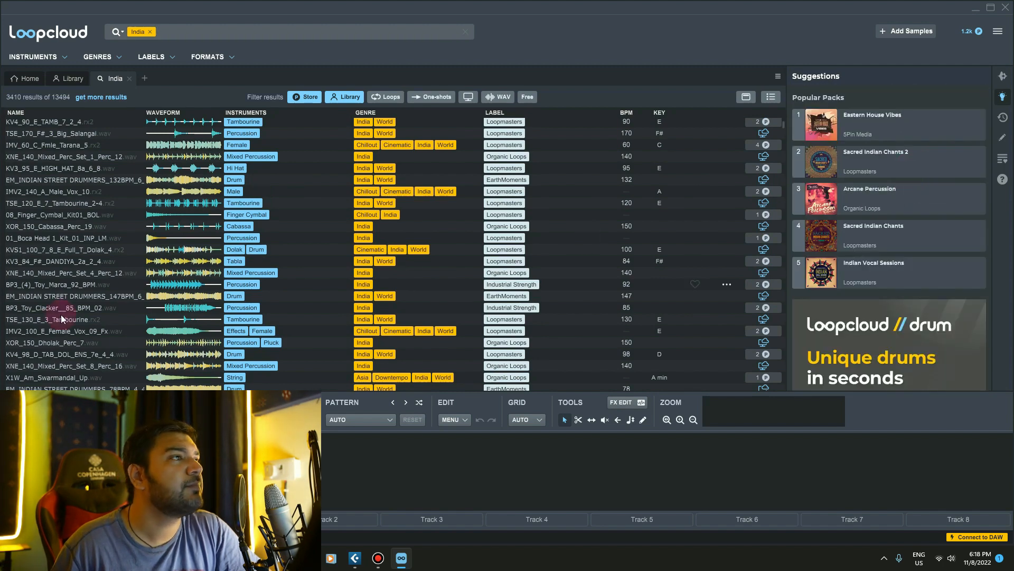
- Load the TSE_120_E_7_Tambourine_2-4 loop into the Loopcloud sample editor, and close Loopcloud, discarding the session changes
drag(75, 205, 289, 468)
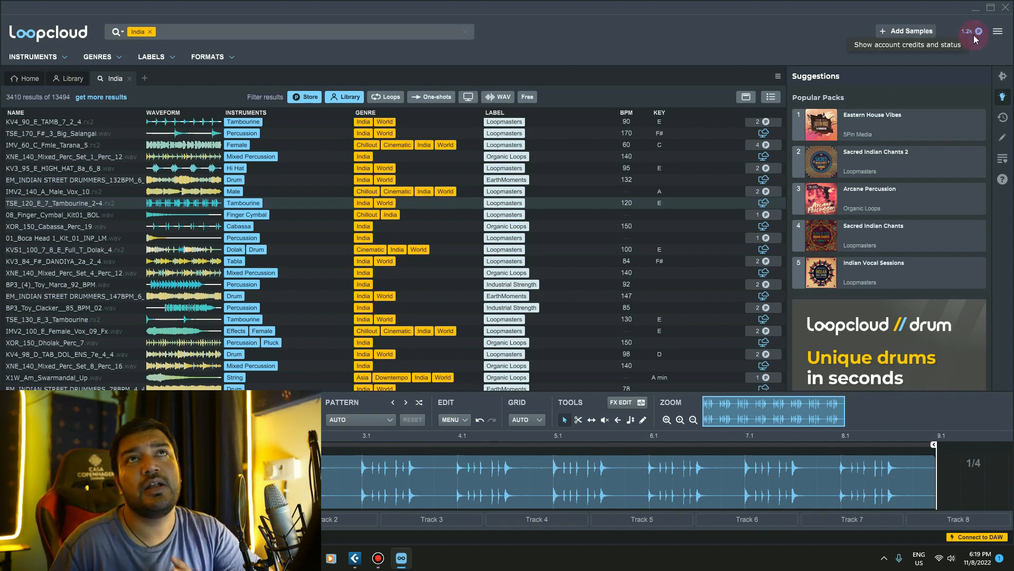
click(1005, 8)
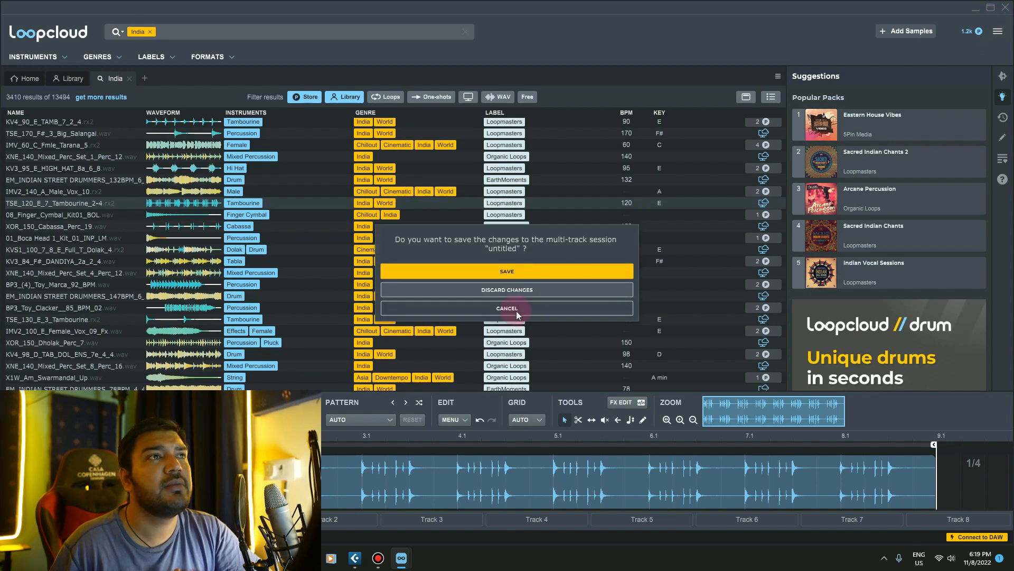
click(508, 289)
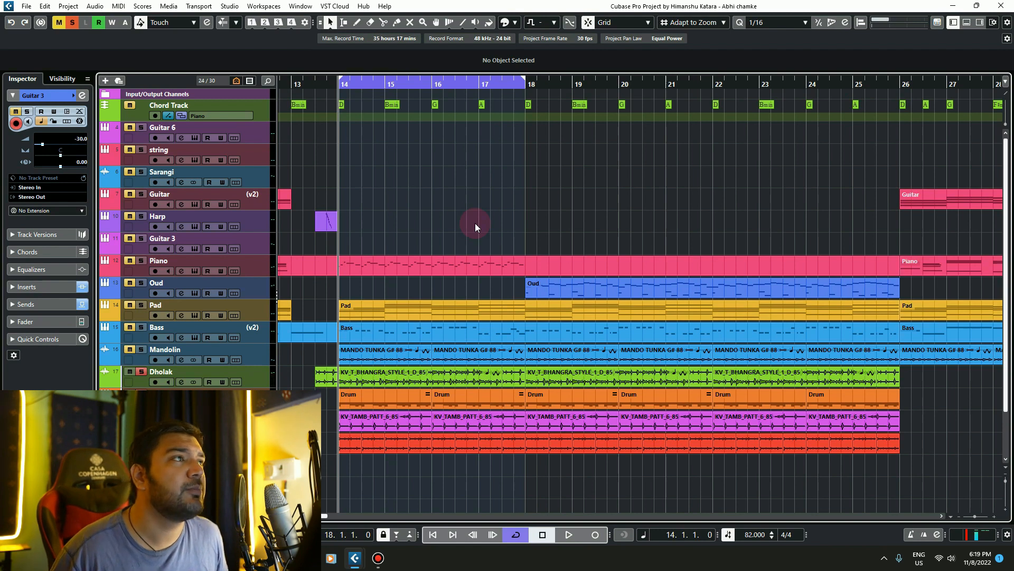
- Solo the Bass track alongside the Dholak in Cubase and audition both from bar 14
click(141, 327)
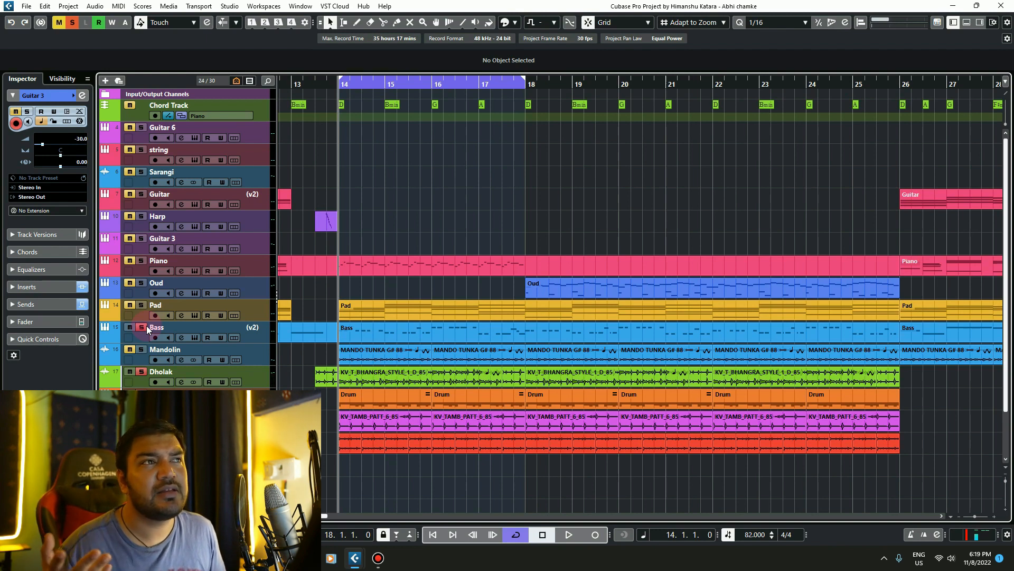
key(space)
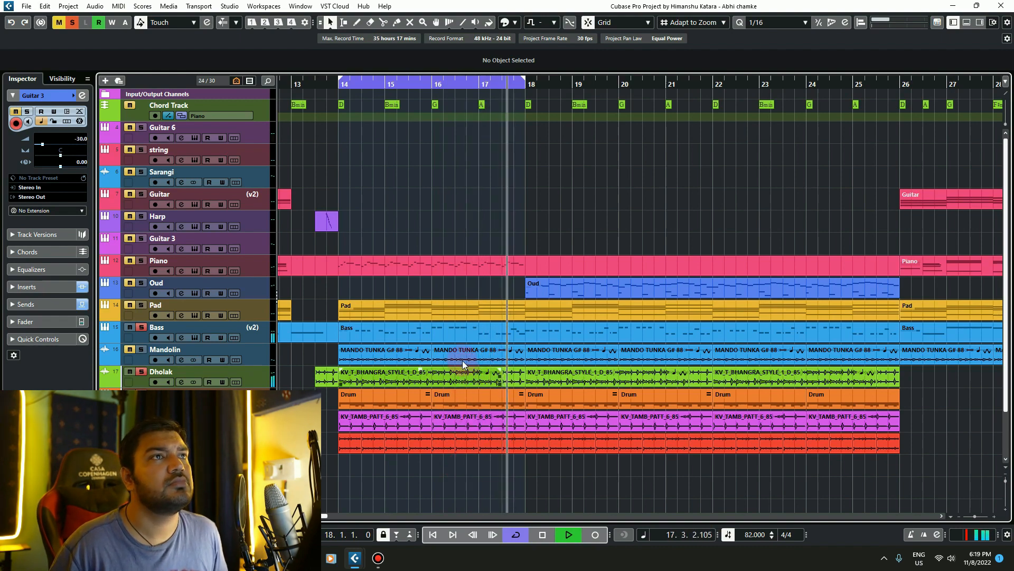
key(space)
- Open the Bass part in a separate Key Editor window, play through its notes from bar 14, and close the editor
double_click(461, 337)
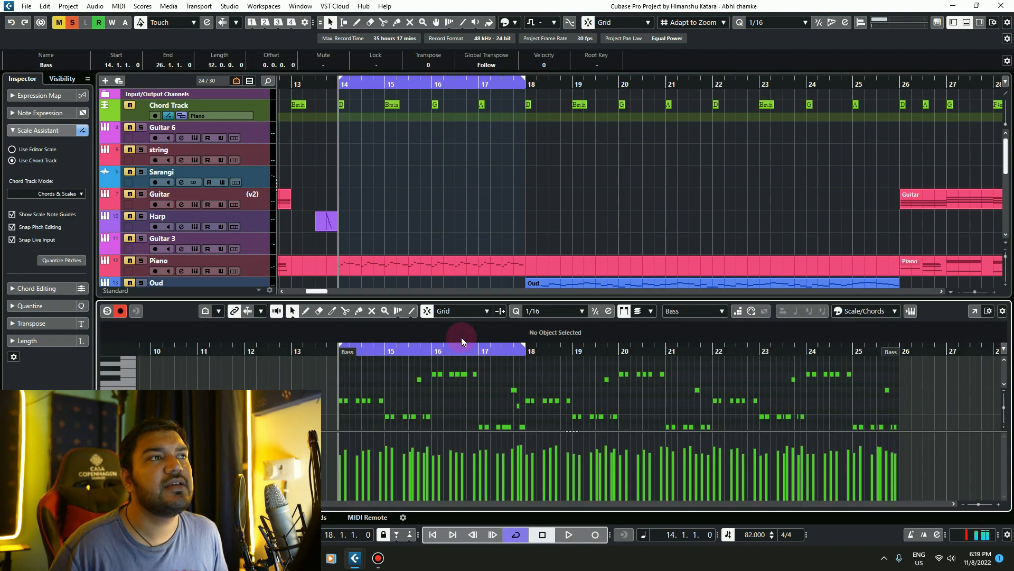
click(975, 314)
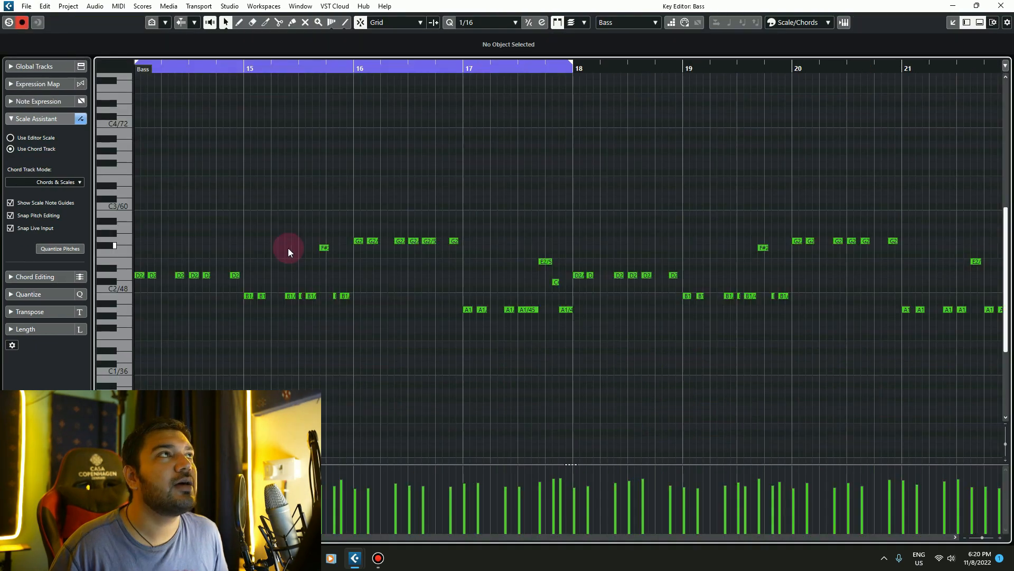
key(space)
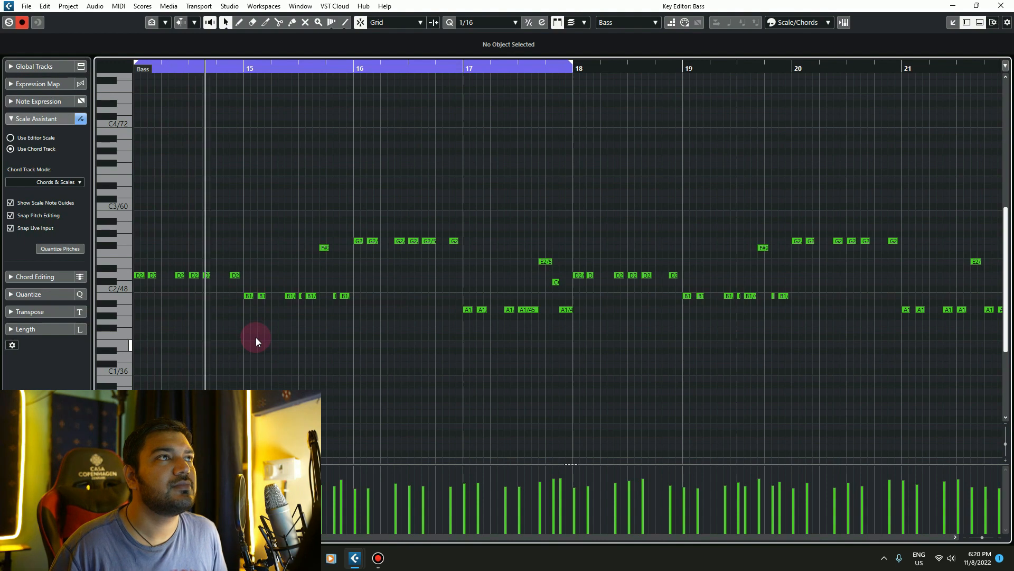
scroll(299, 352, up, 2)
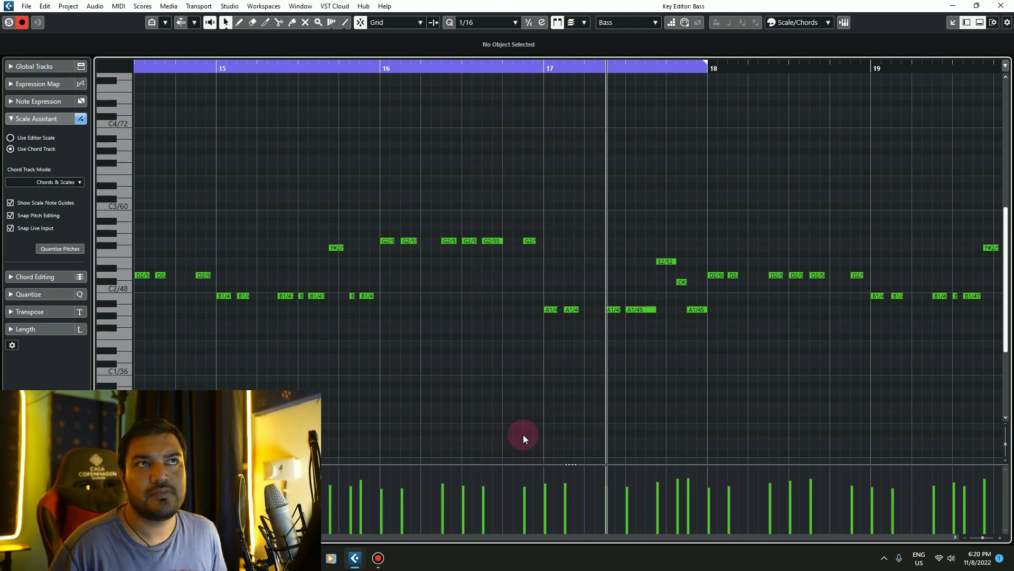
scroll(558, 358, down, 2)
key(space)
click(1001, 5)
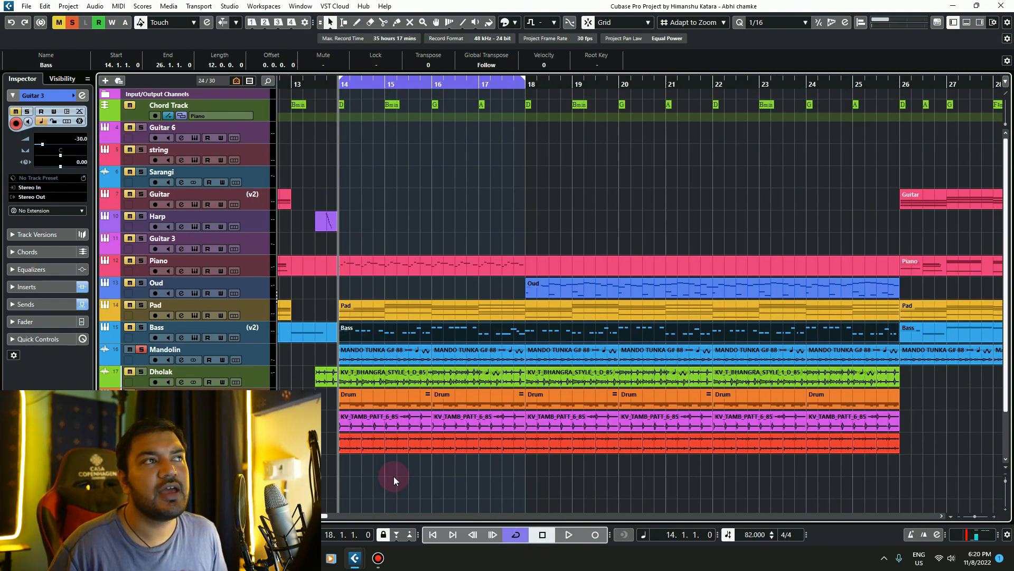
- Audition the Mandolin track and the Piano track from bar 14, each soloed exclusively in turn
key(space)
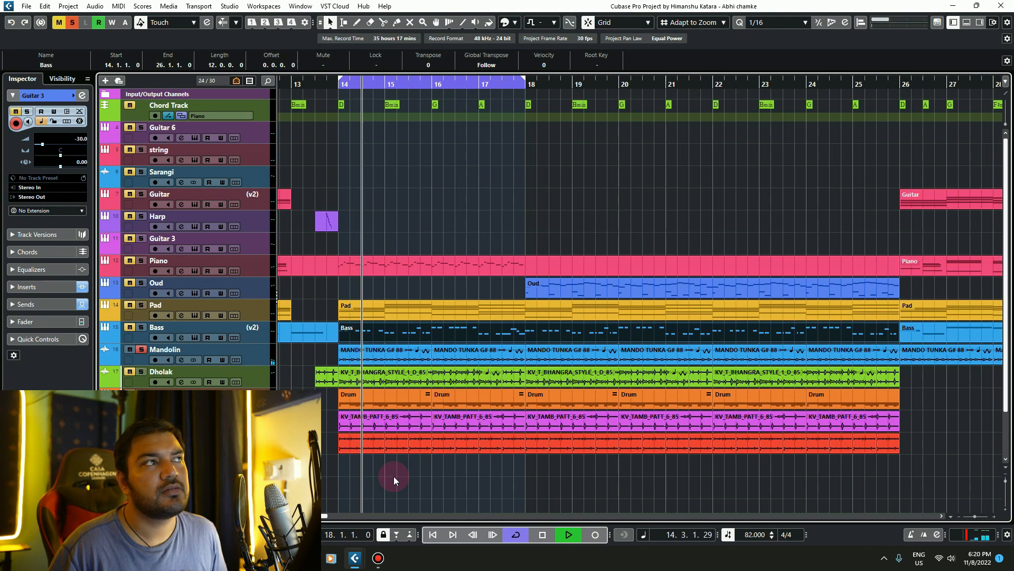
key(space)
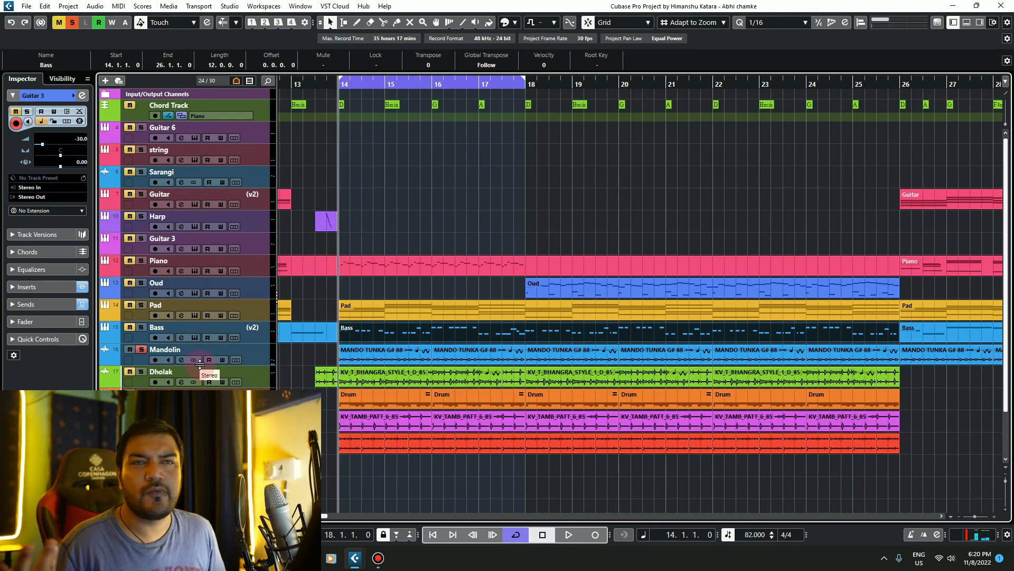
ctrl+click(145, 259)
key(space)
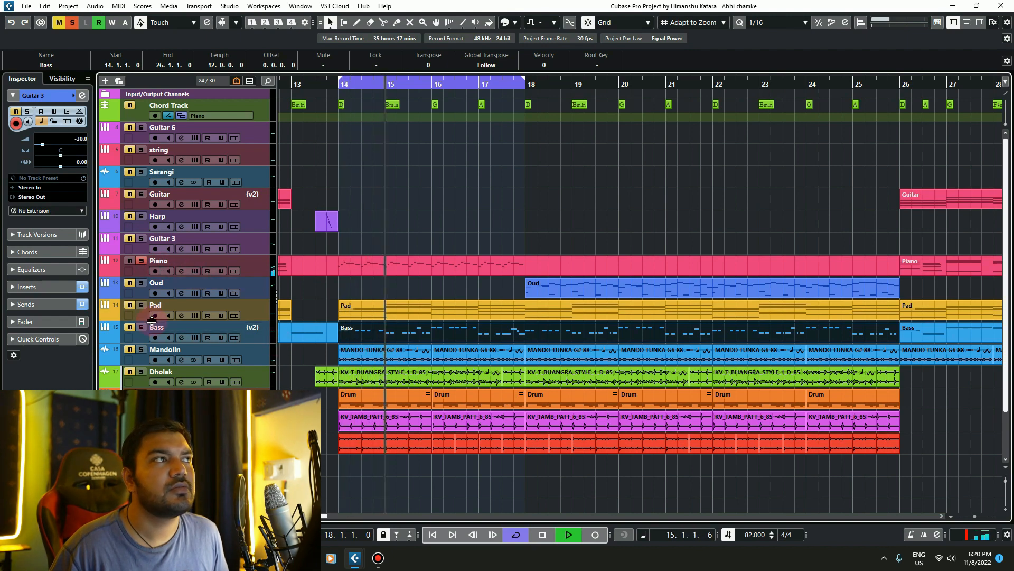
key(space)
- Solo only the Pad track, audition it from bar 14, and turn its solo off
ctrl+click(142, 306)
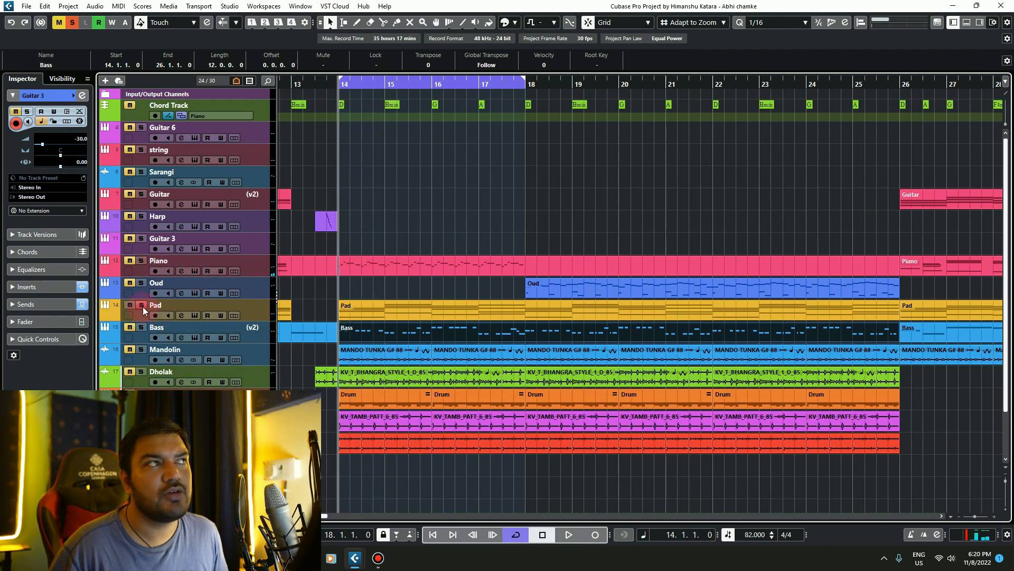
key(space)
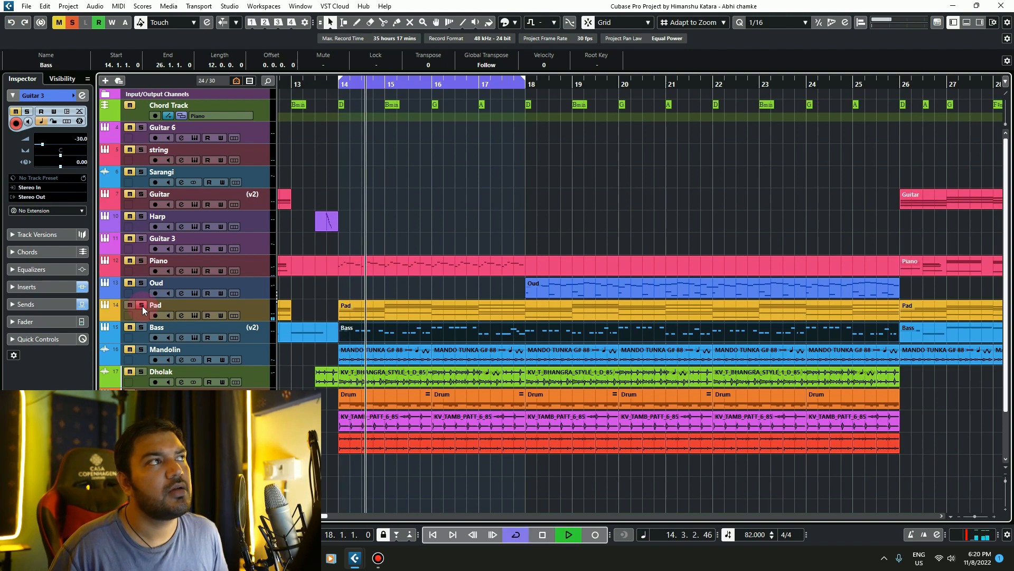
key(space)
click(141, 306)
- Inspect the Piano track's Kontakt instrument and the Pad track's HALion 6 instrument, closing each plug-in window
click(262, 268)
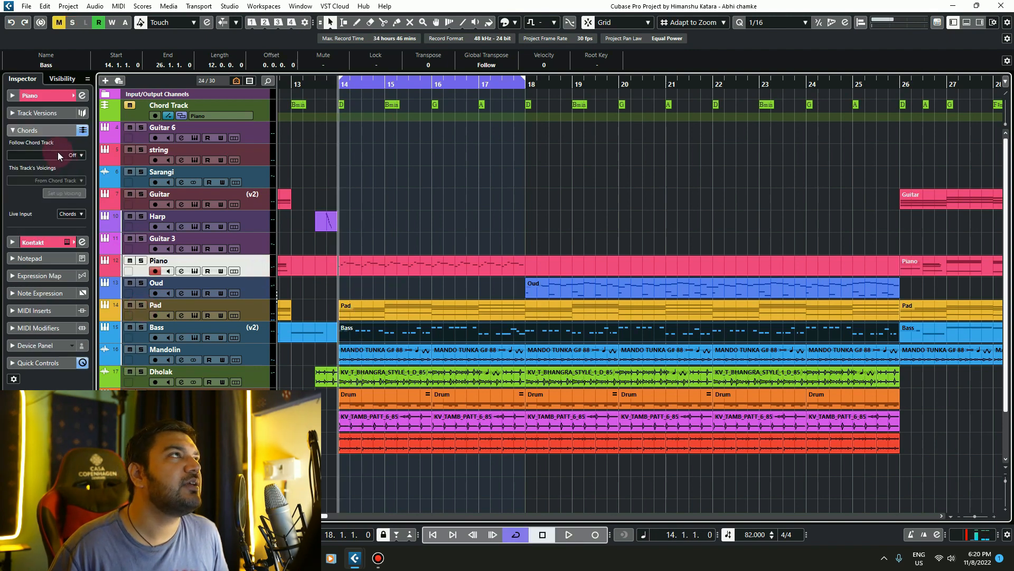
click(46, 99)
click(82, 196)
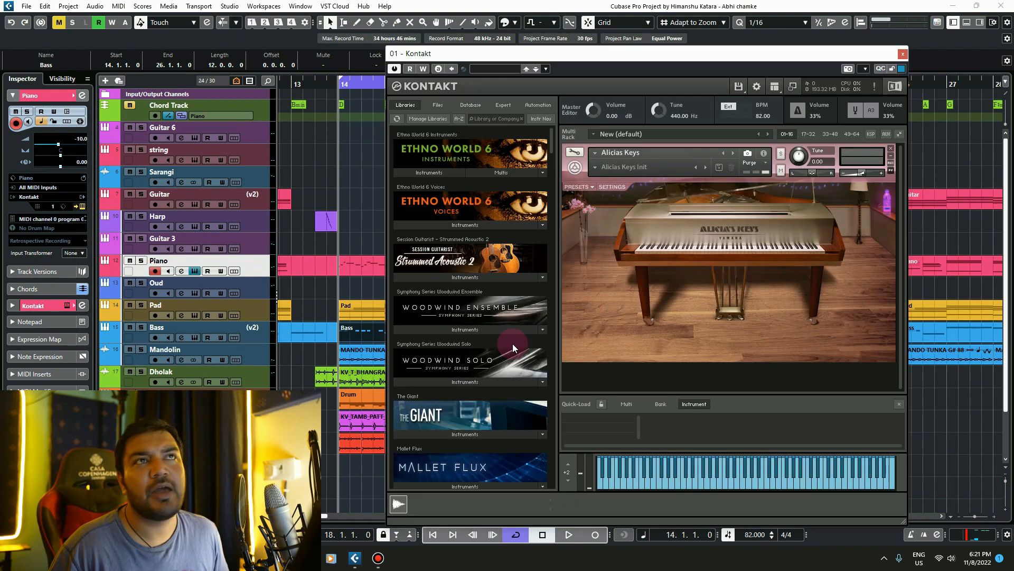
click(903, 54)
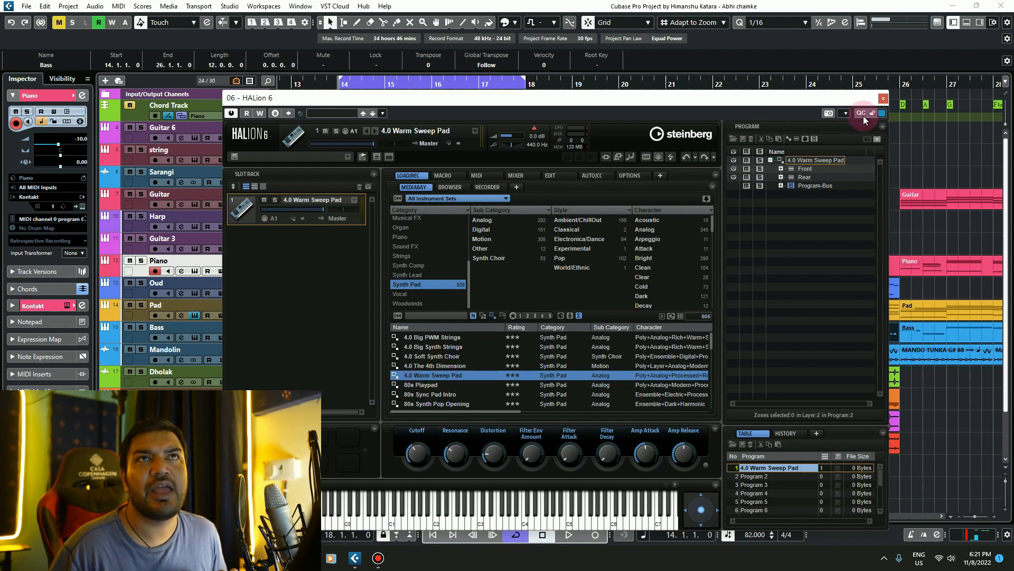
click(882, 98)
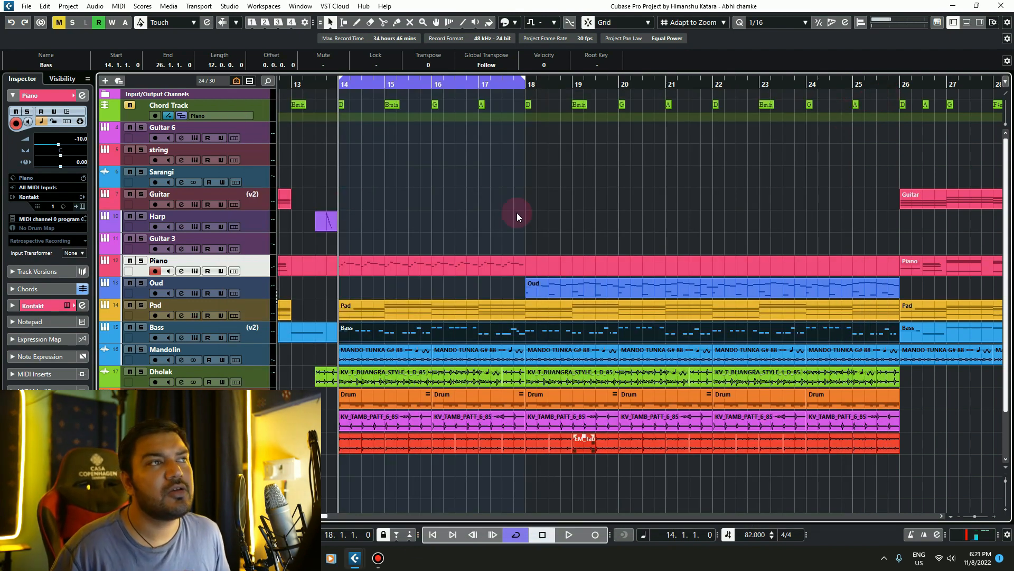
- Play the looped section from bar 14 with no track soloed
key(space)
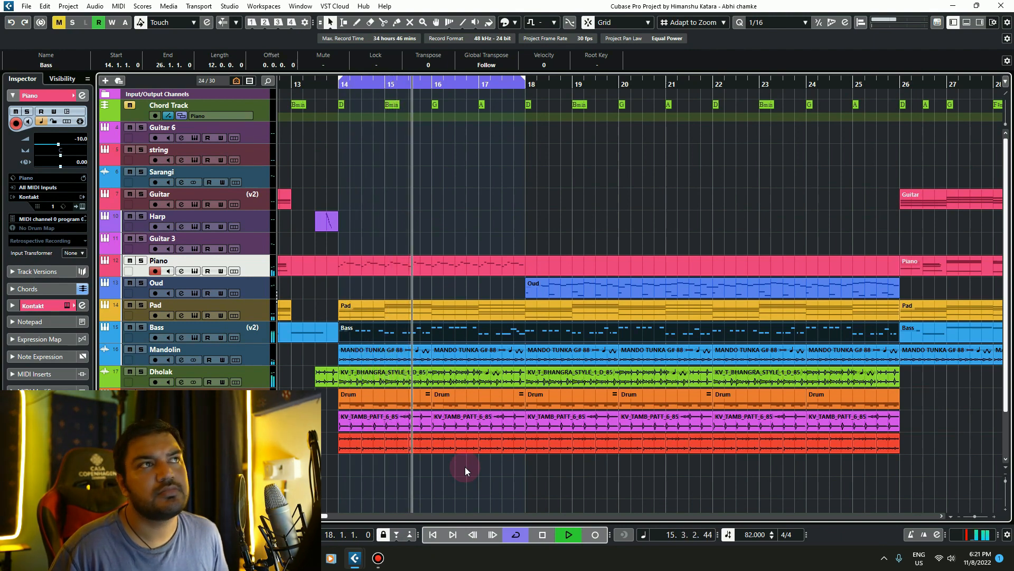
key(space)
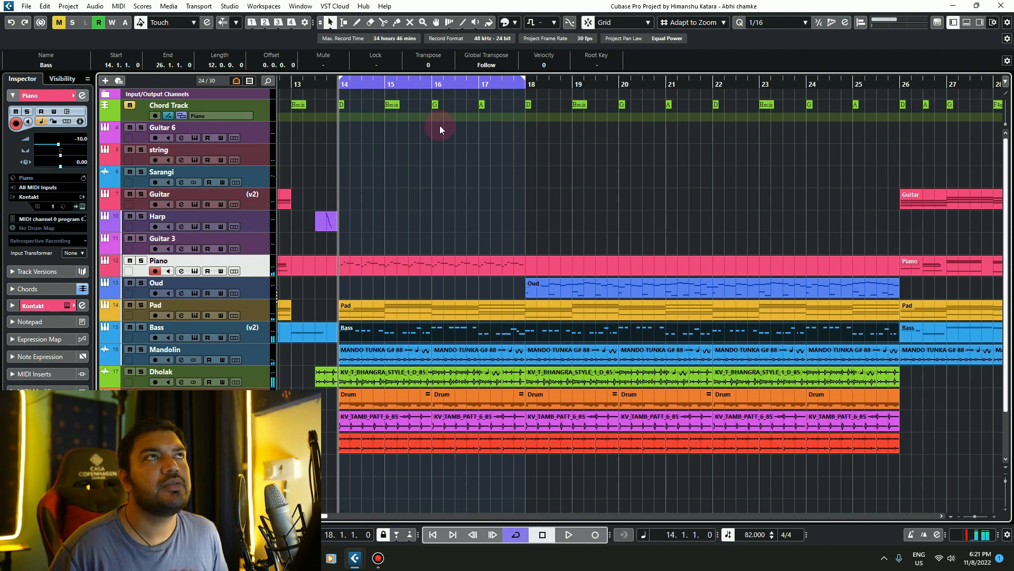
- Move the cycle range to bars 18 to 22 and audition it from bar 18, temporarily soloing the Oud track
drag(438, 80, 625, 67)
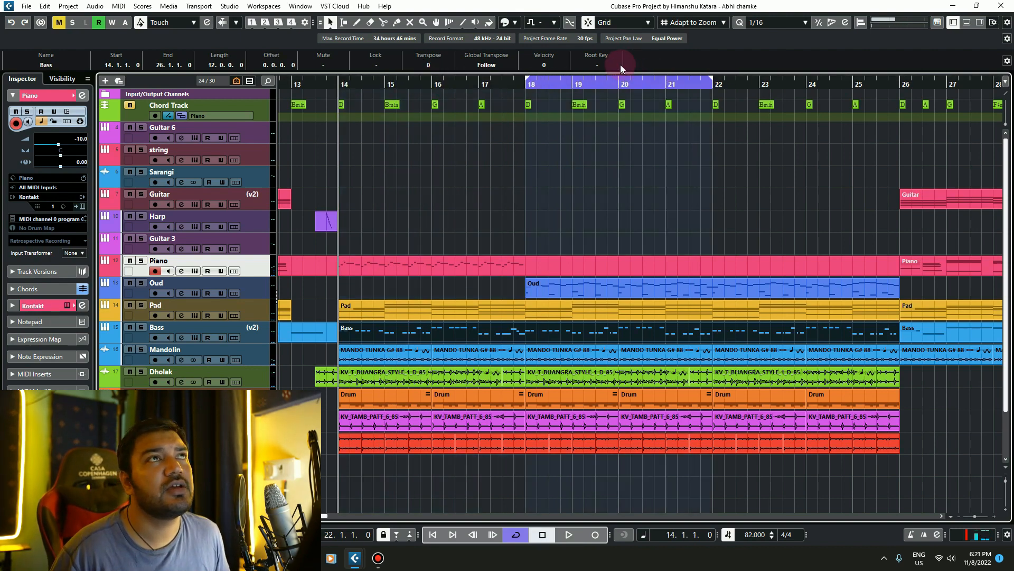
click(527, 83)
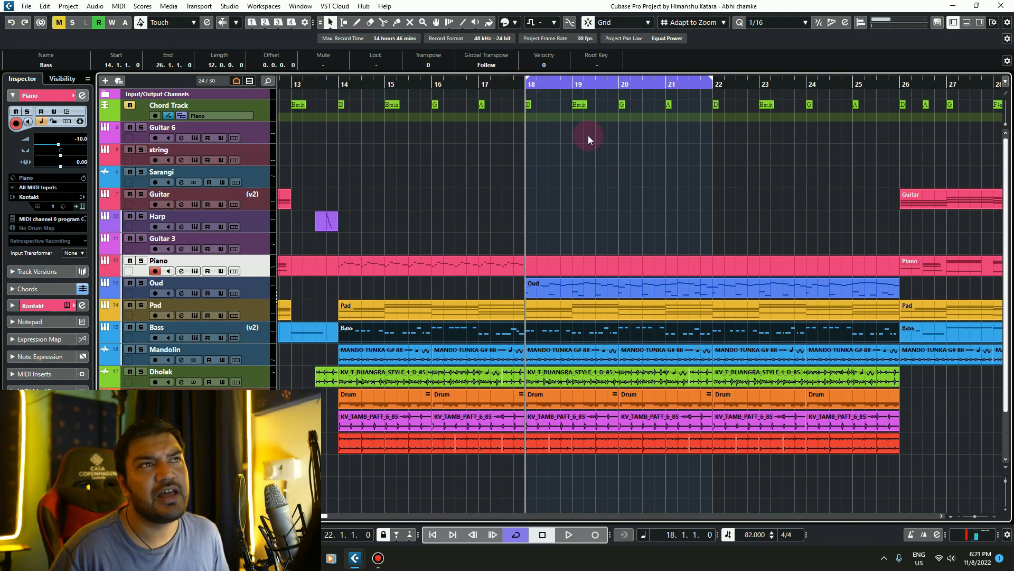
key(space)
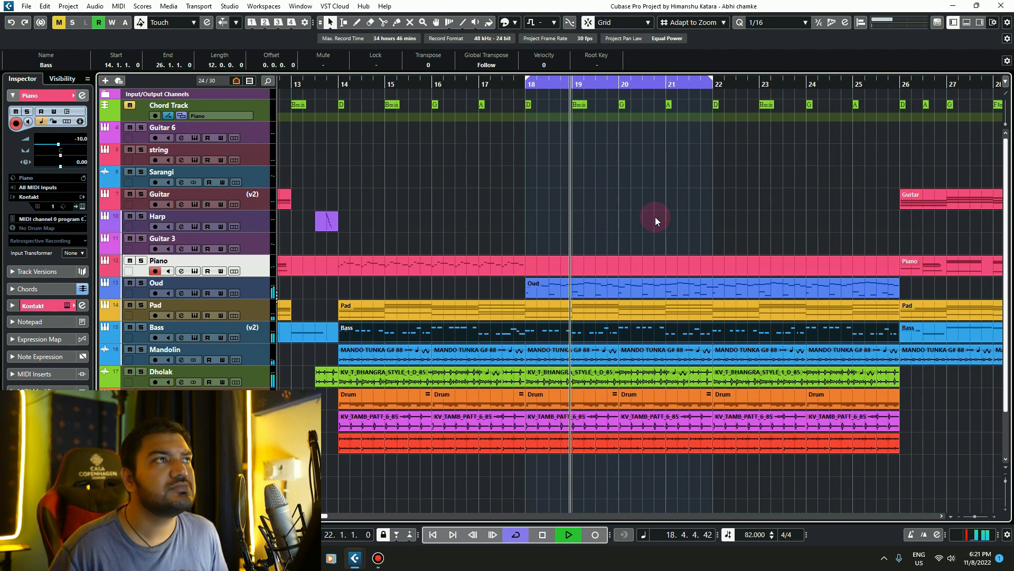
click(141, 284)
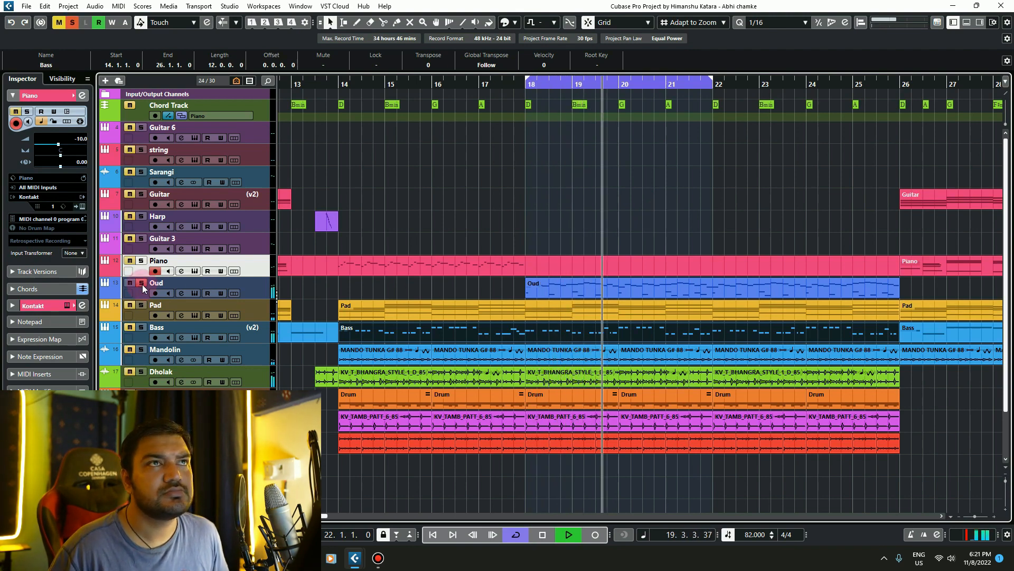
key(space)
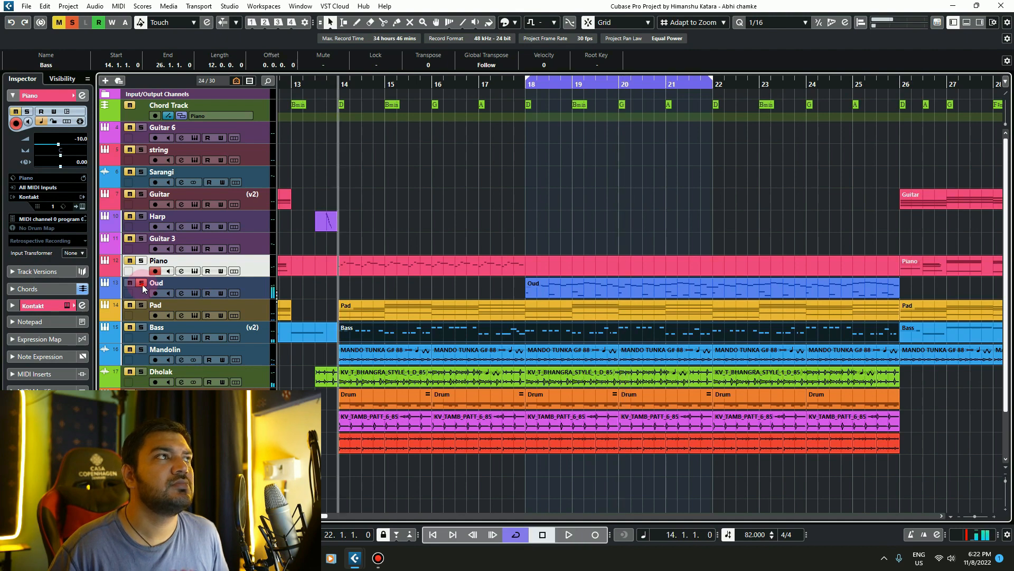
click(141, 284)
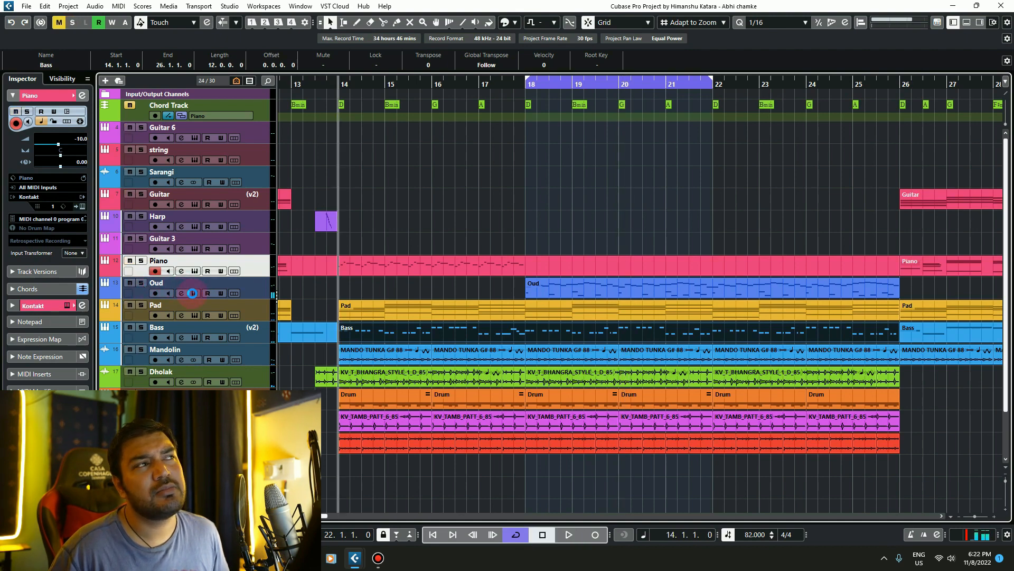
- Open the Oud track's Kontakt instrument, reposition its window, and examine the Middle East Oud's phrase and sound preset controls
click(193, 293)
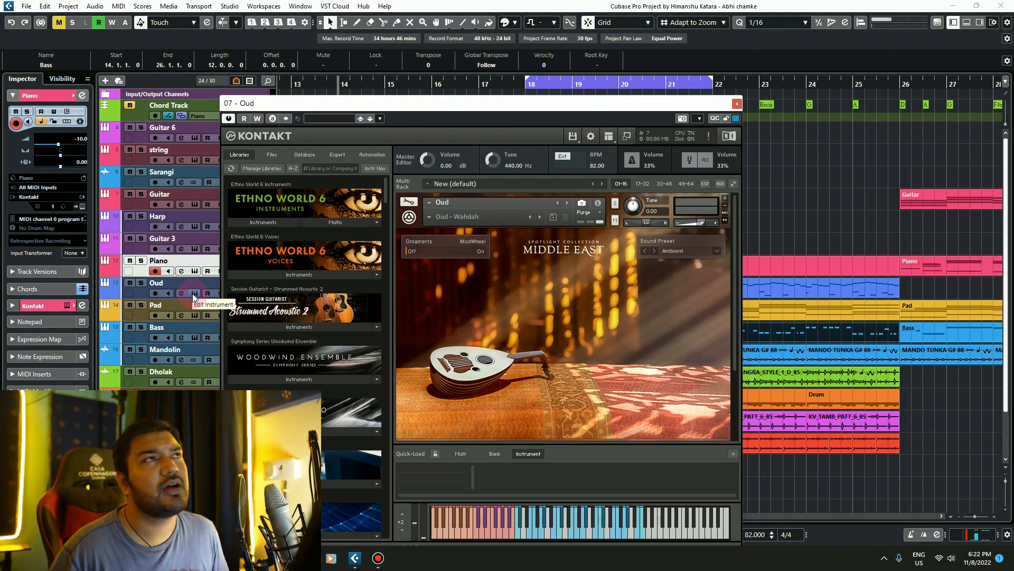
drag(483, 101, 471, 37)
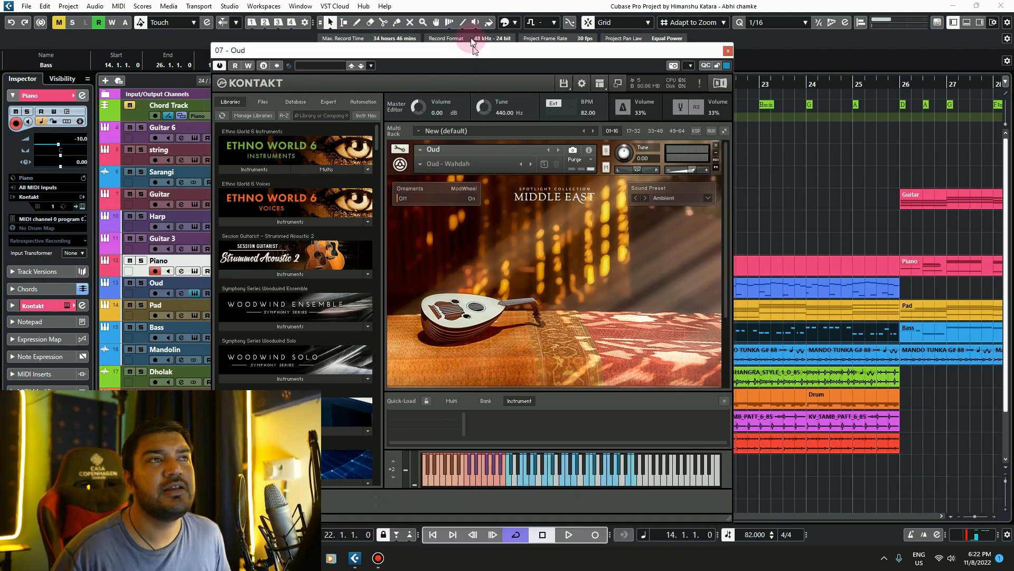
scroll(561, 262, down, 3)
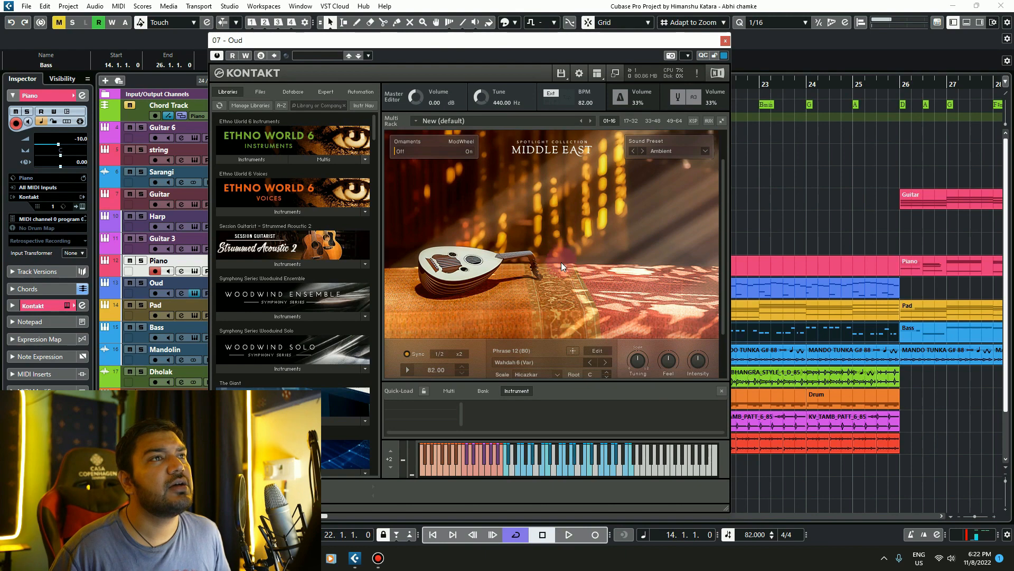
scroll(561, 262, up, 3)
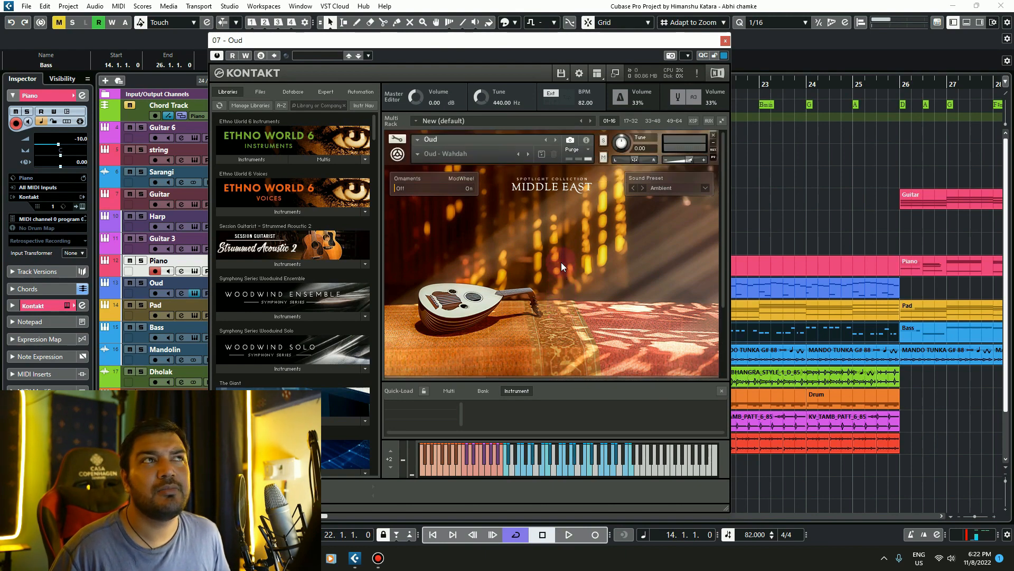
scroll(561, 262, down, 3)
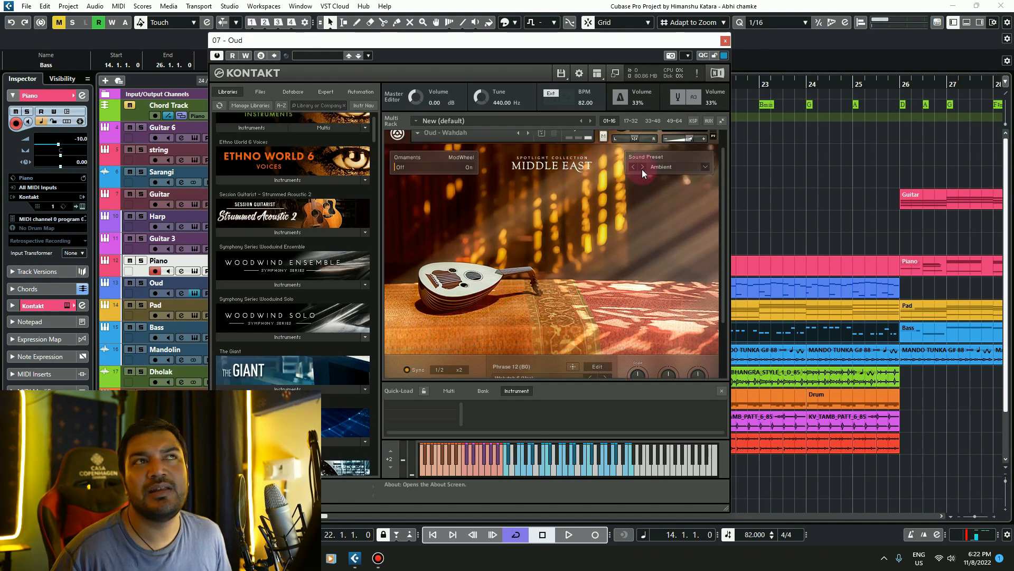
- Close the Oud track's Kontakt window and set the cycle range to bars 9 to 13
click(726, 41)
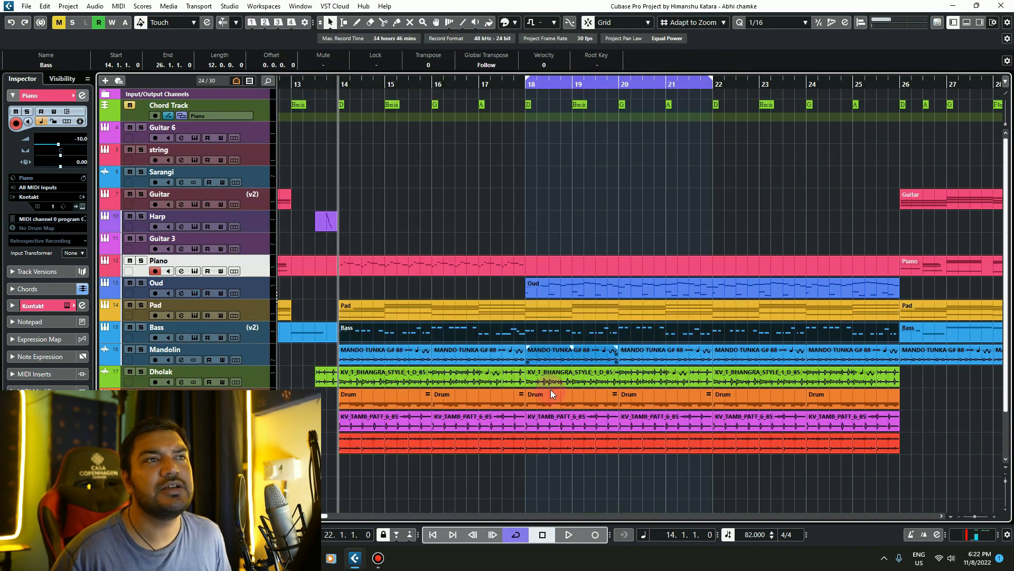
click(486, 137)
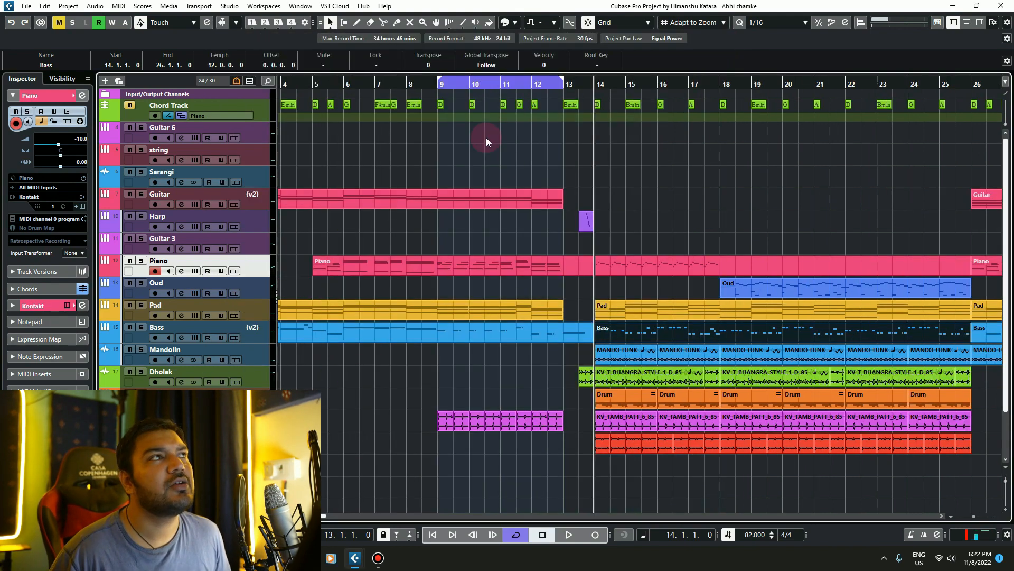
- Solo the Guitar track, audition it from bar 9, and inspect its Picked Acoustic Kontakt instrument, closing the plug-in window
click(141, 194)
key(KP_1)
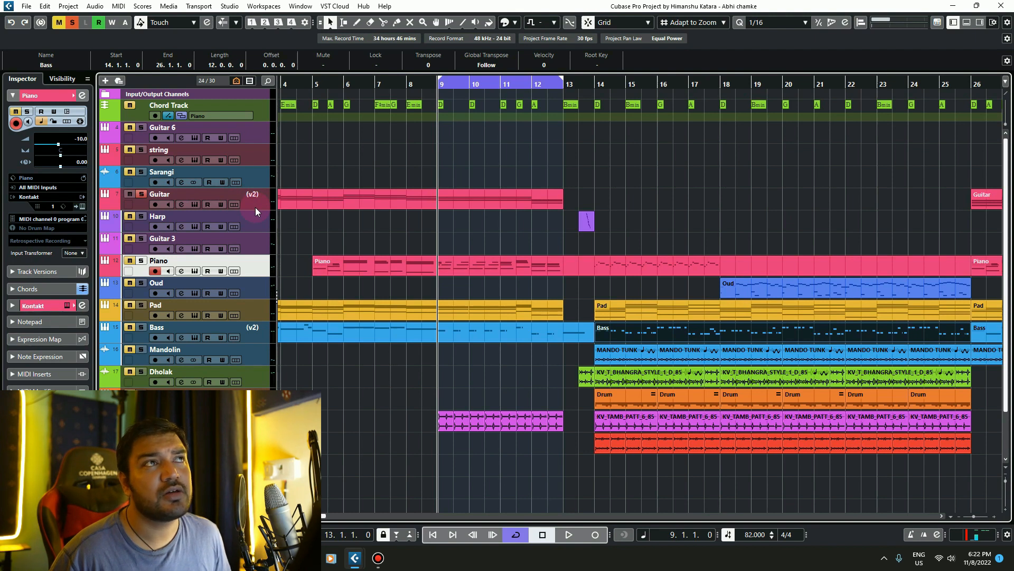
key(space)
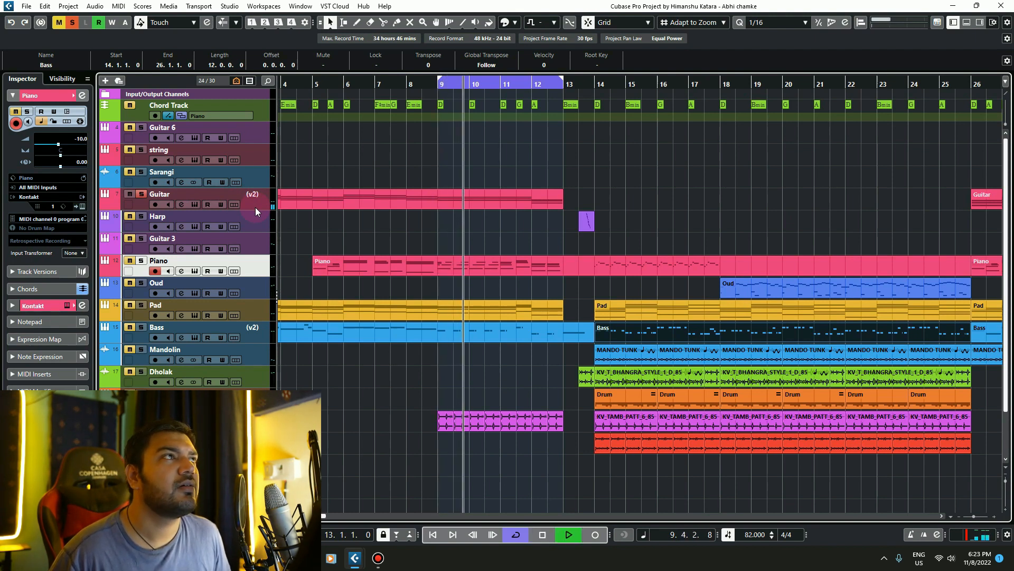
key(space)
click(196, 205)
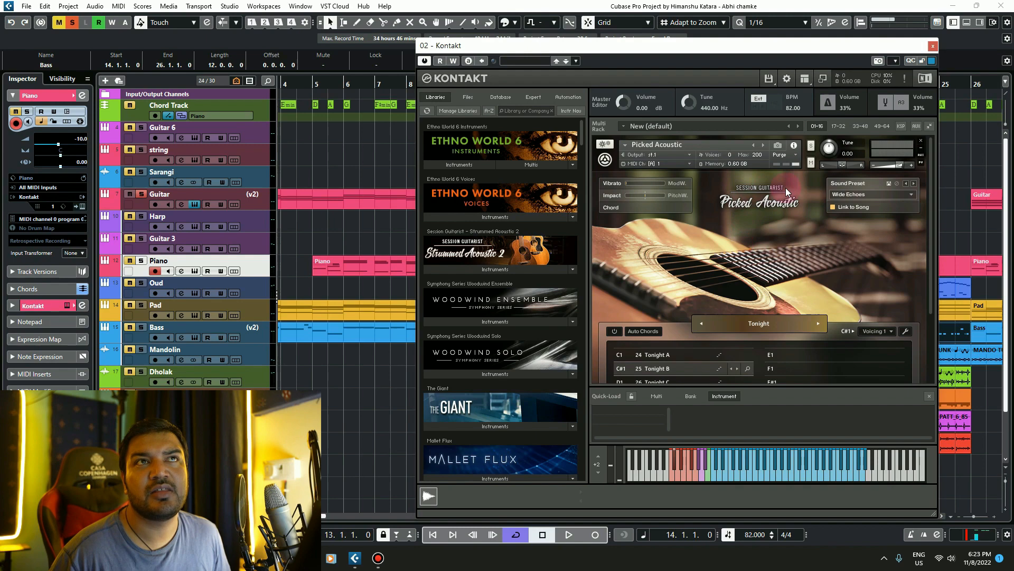
click(933, 48)
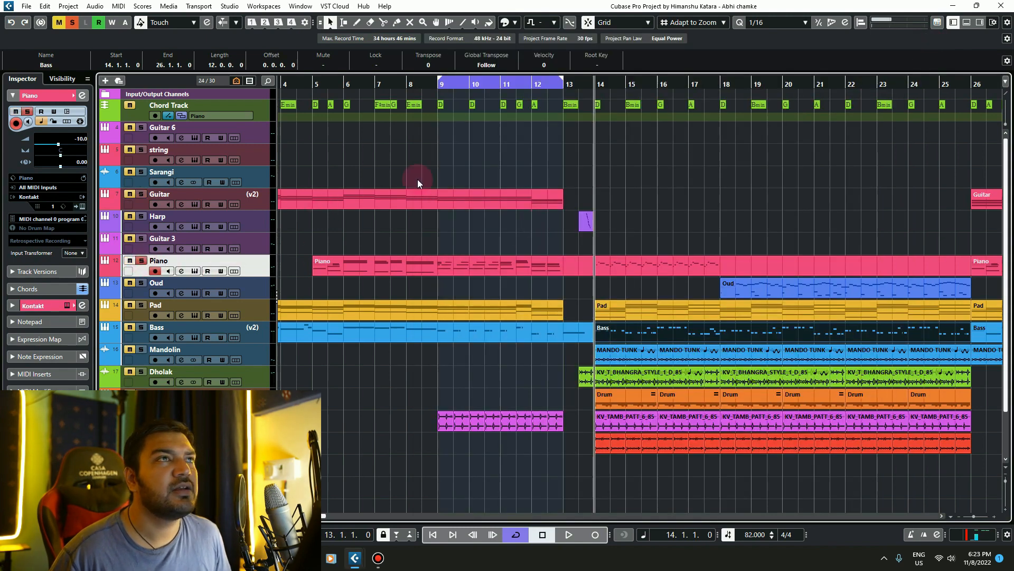
- Audition the soloed Piano track across the bar 9 to 13 cycle range
click(446, 93)
key(space)
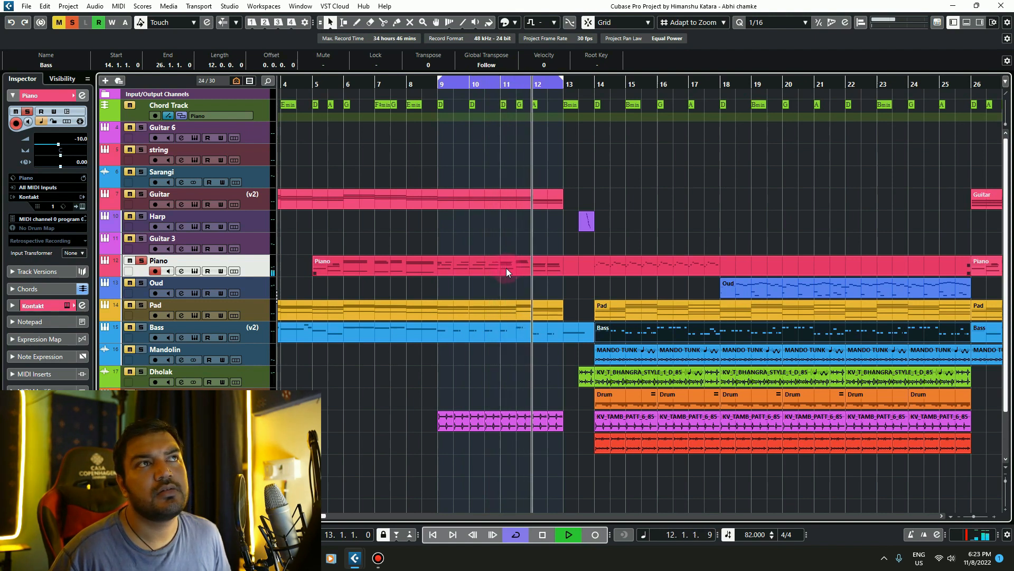
key(space)
- Select the Piano and Bass parts in turn, clear the selection, and play the cycle from bar 9 with no track soloed
click(461, 268)
click(483, 308)
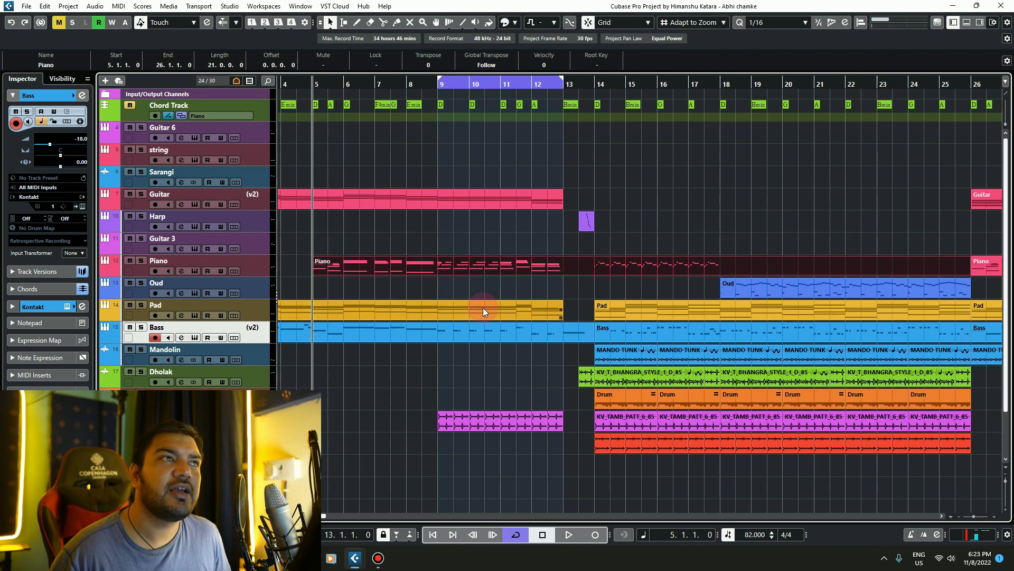
click(490, 335)
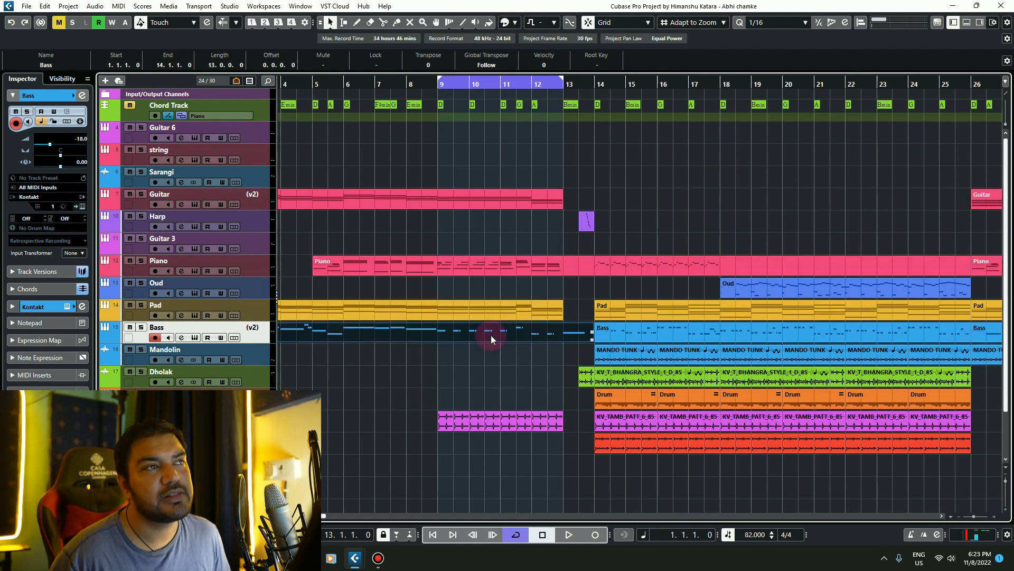
drag(423, 418, 560, 433)
click(545, 469)
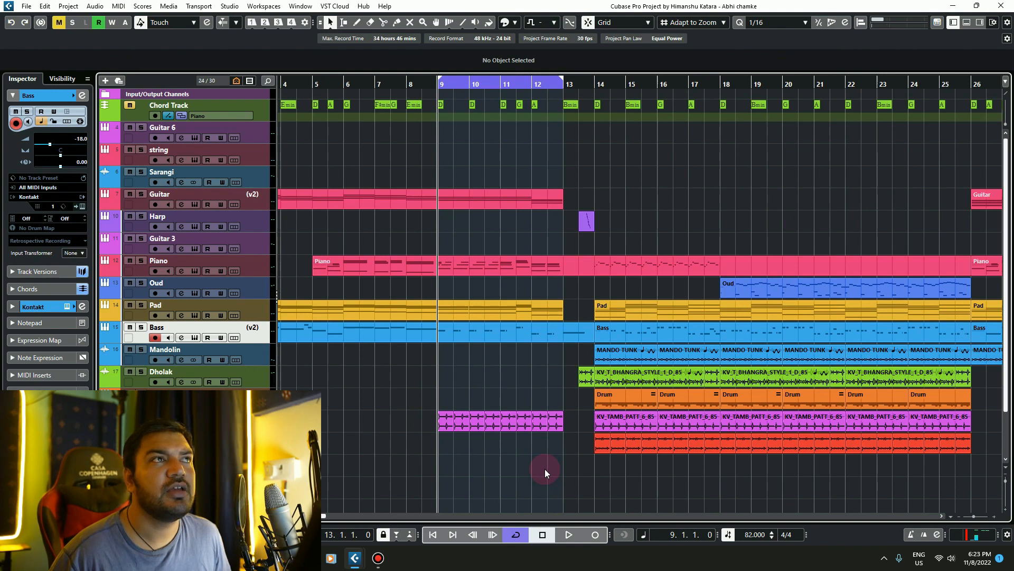
key(space)
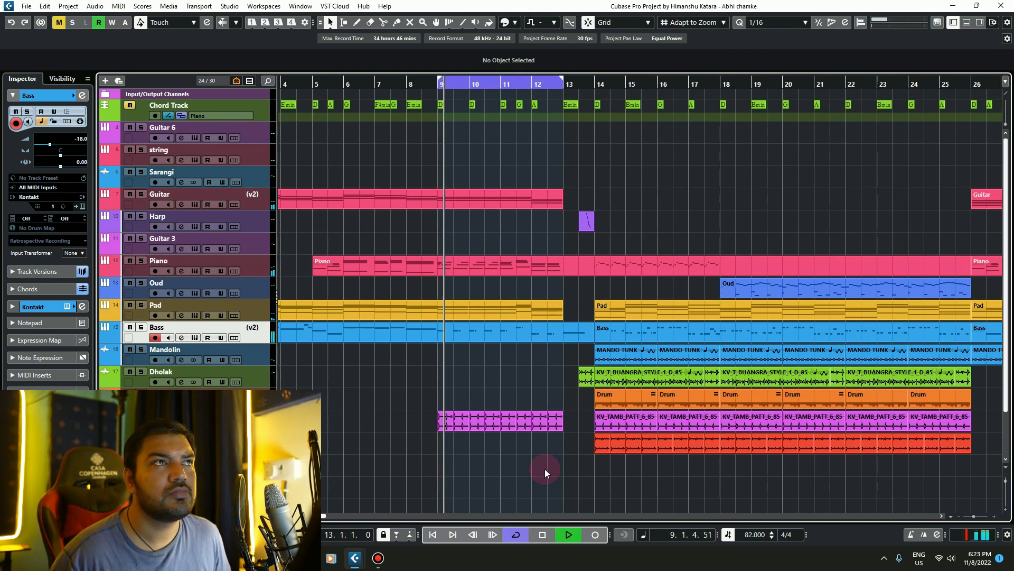
key(g)
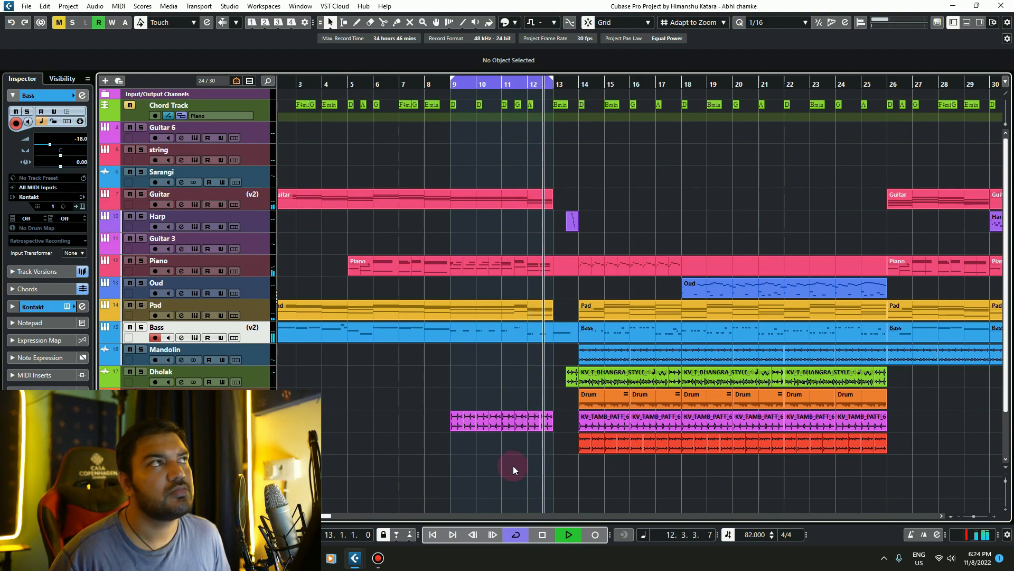
key(space)
- Solo the Harp track and audition its short part just before bar 14
drag(555, 86, 441, 87)
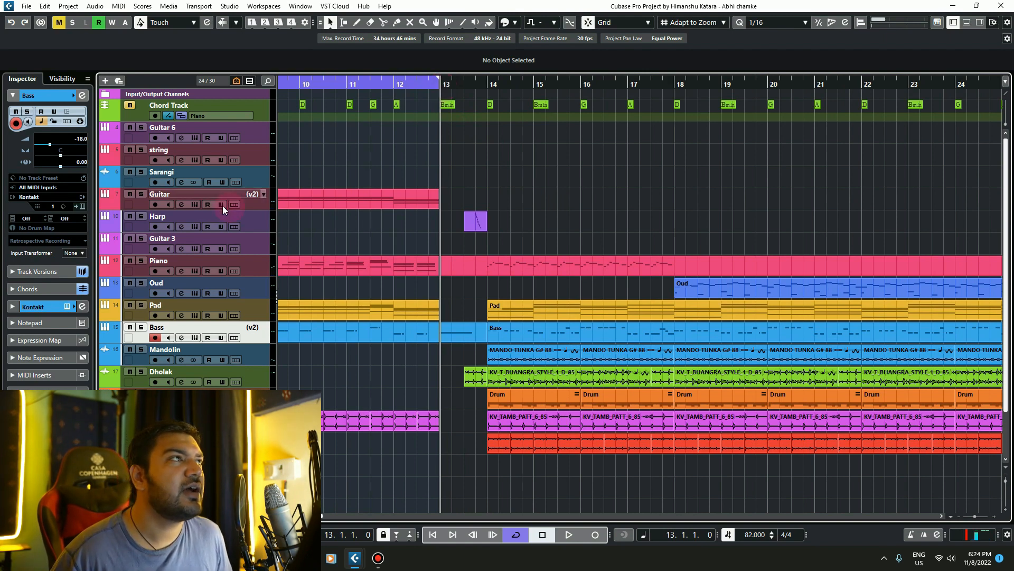
click(142, 216)
click(459, 87)
key(space)
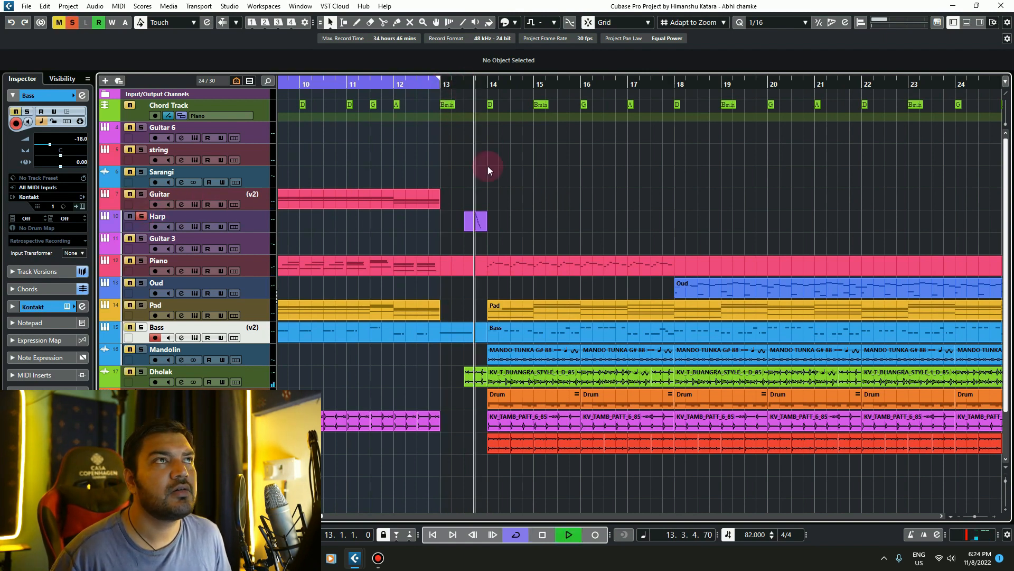
key(space)
- Open the Harp part before bar 14 in a separate Key Editor window, examine its notes up close, and close the window
click(474, 221)
double_click(475, 222)
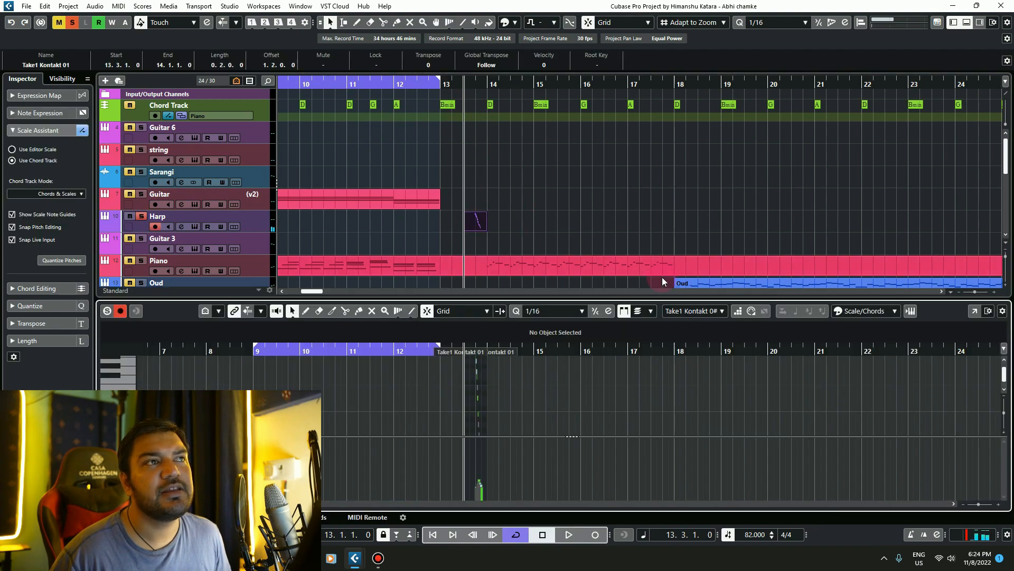
click(978, 311)
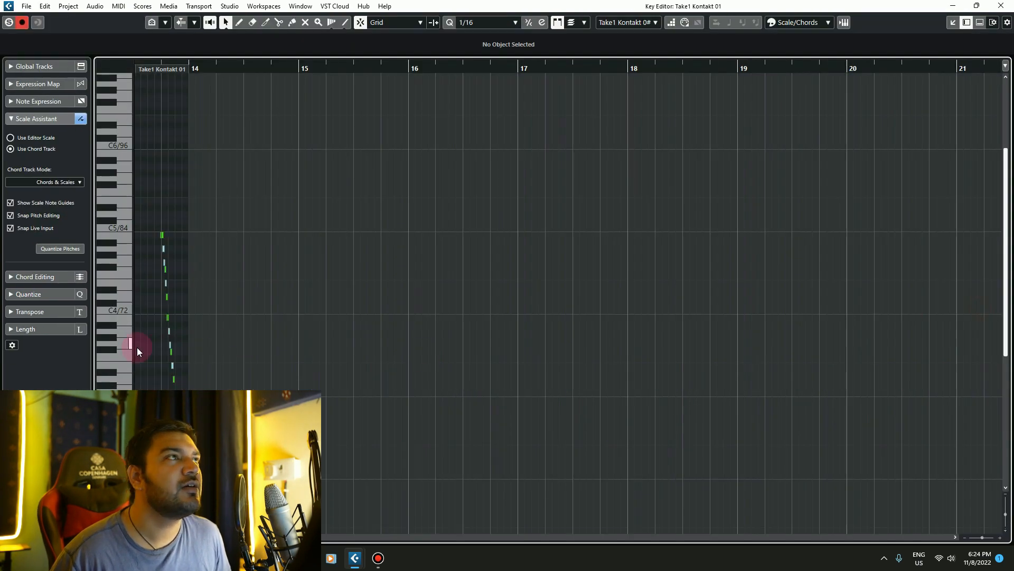
scroll(138, 348, up, 4)
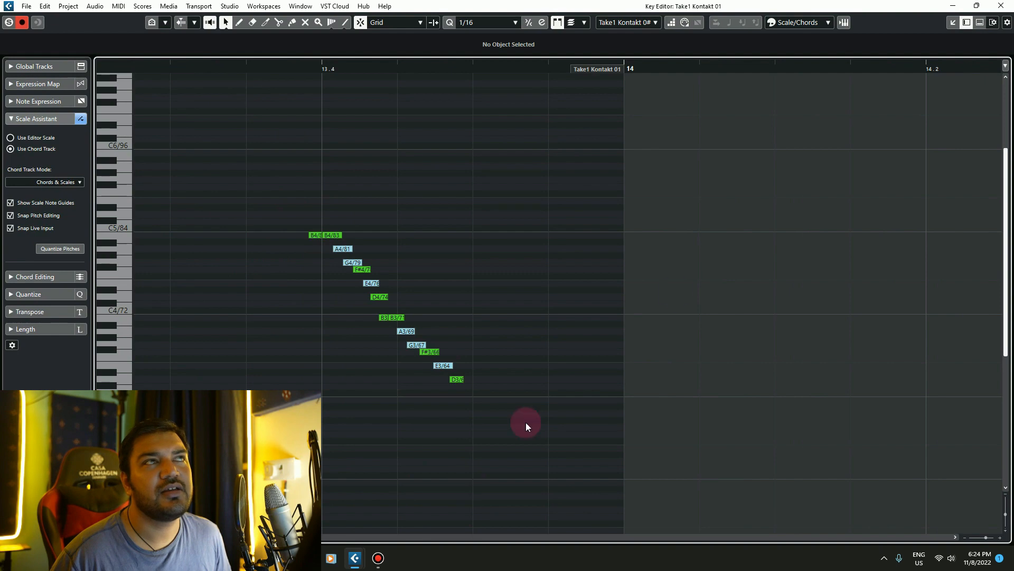
click(1010, 6)
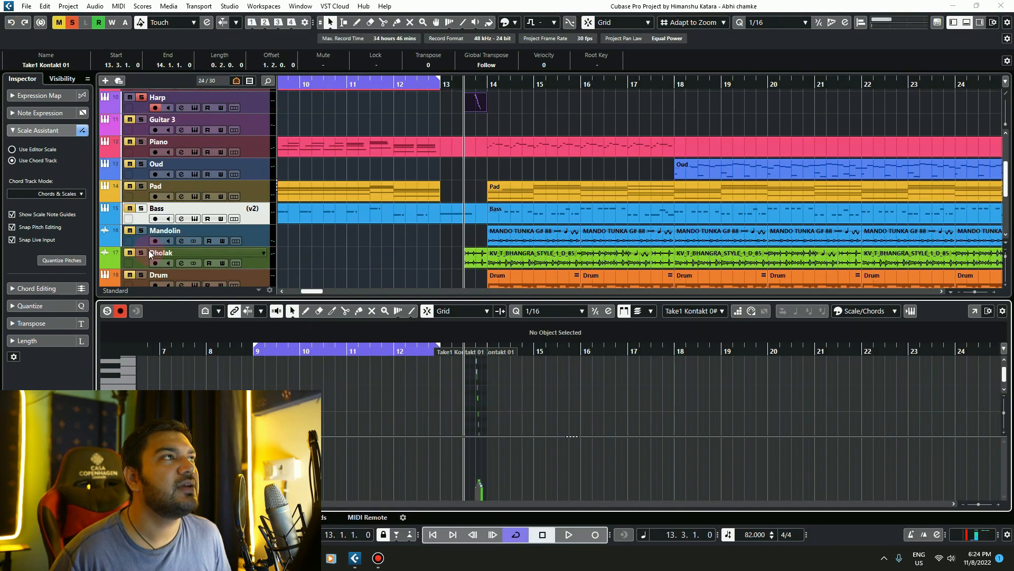
- Unsolo the Harp track, play all tracks from the Harp part before bar 14, and hide the lower editor zone
click(141, 98)
key(space)
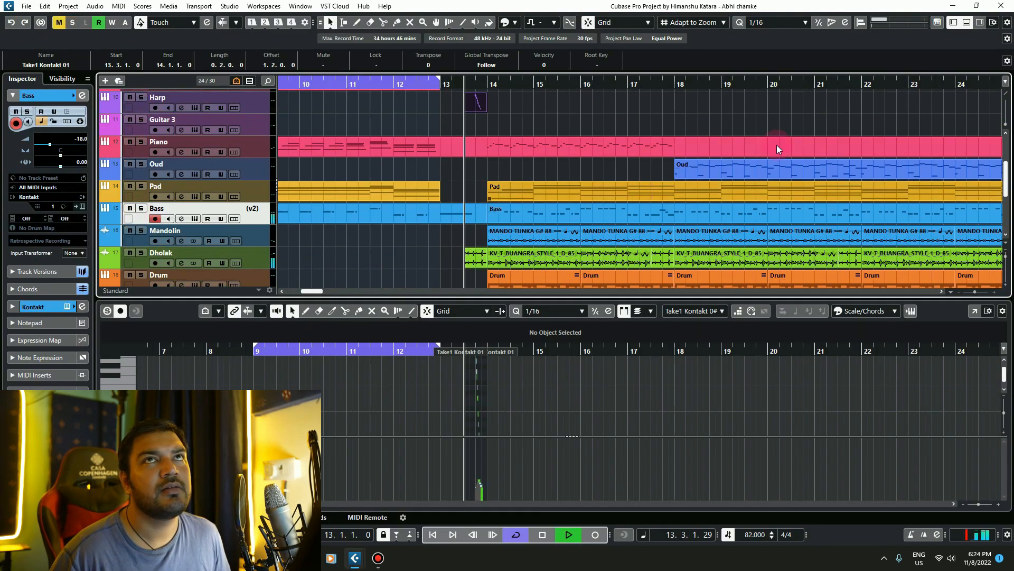
click(980, 22)
click(976, 22)
click(967, 22)
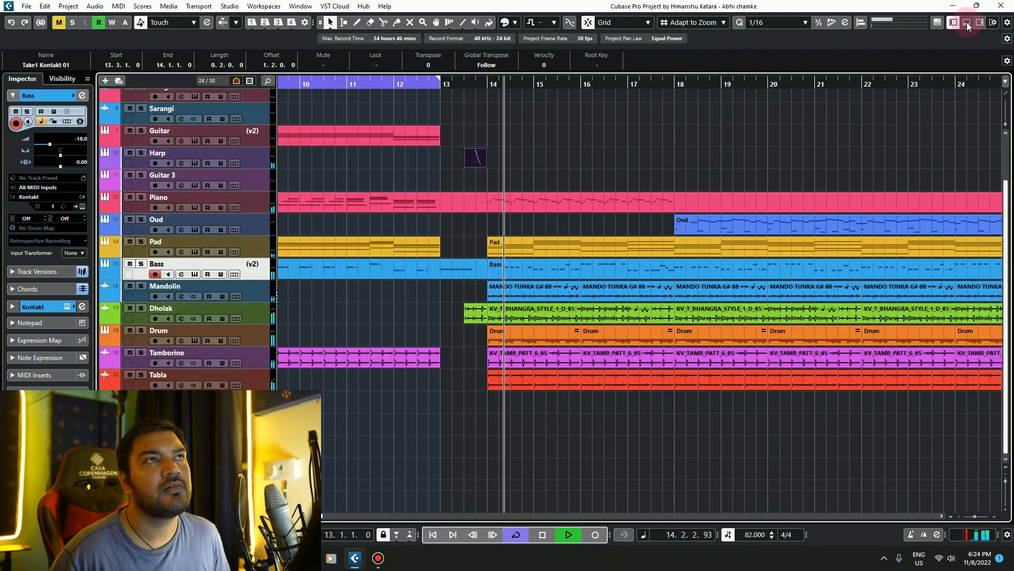
click(603, 430)
key(space)
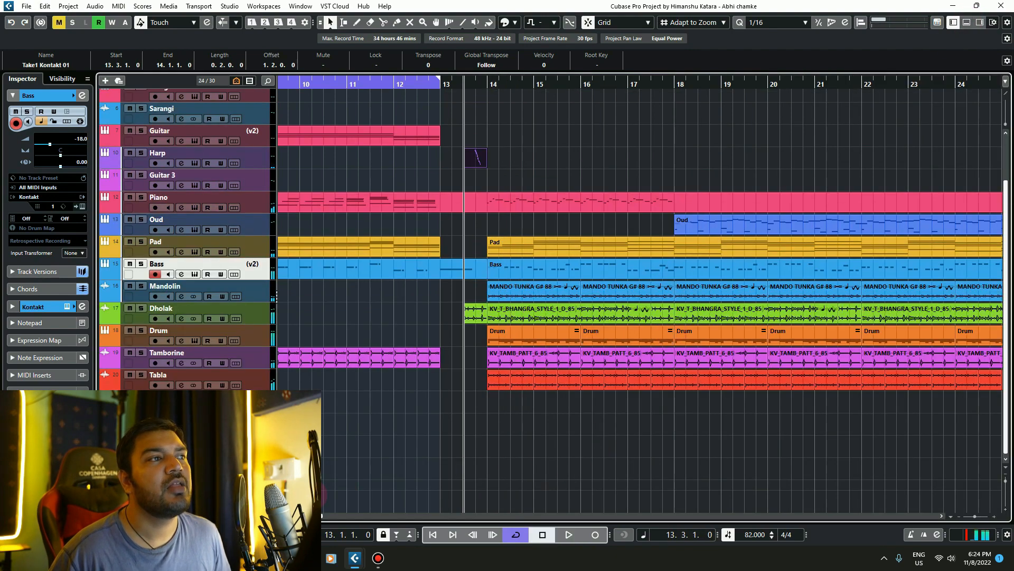
- Set the playback position to bar 26, select the Pad part there, and briefly play the section with all tracks
drag(319, 515, 328, 515)
scroll(541, 474, down, 5)
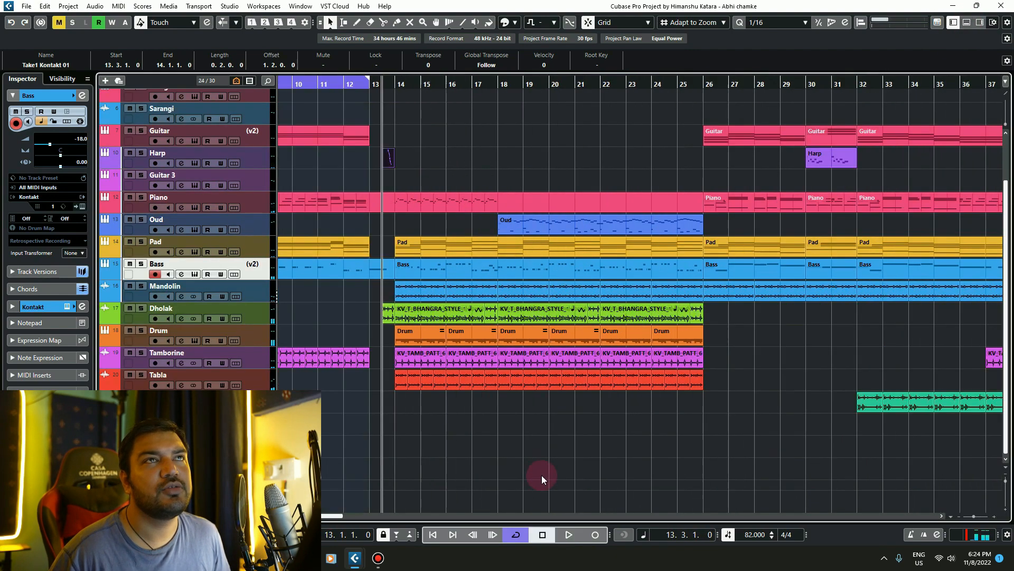
scroll(641, 426, up, 3)
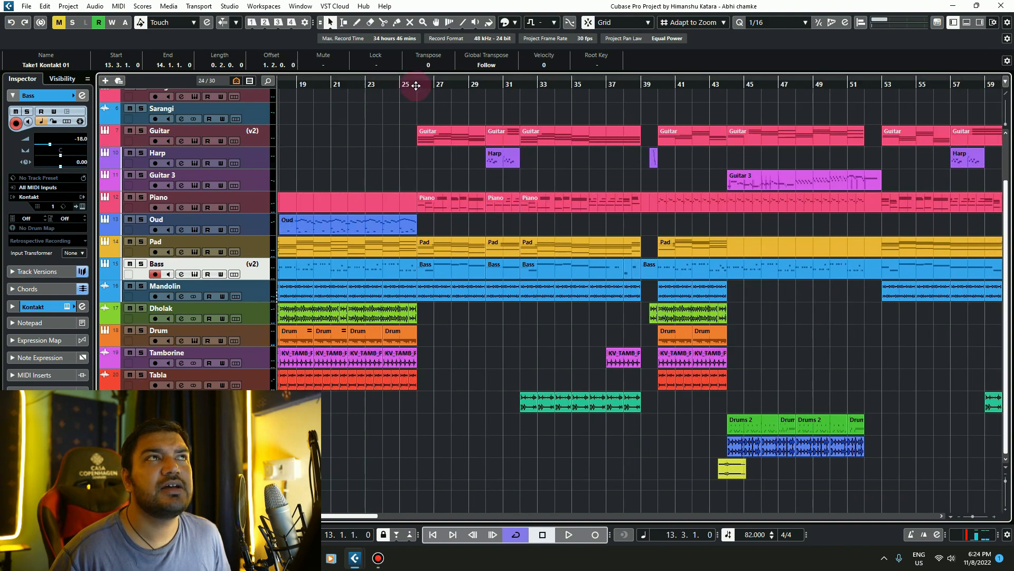
click(417, 84)
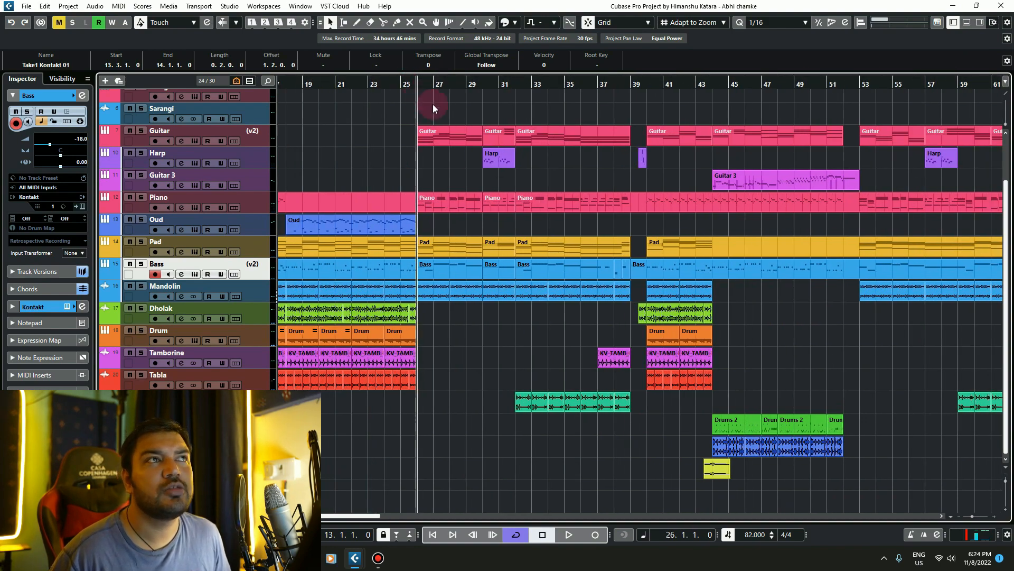
click(456, 249)
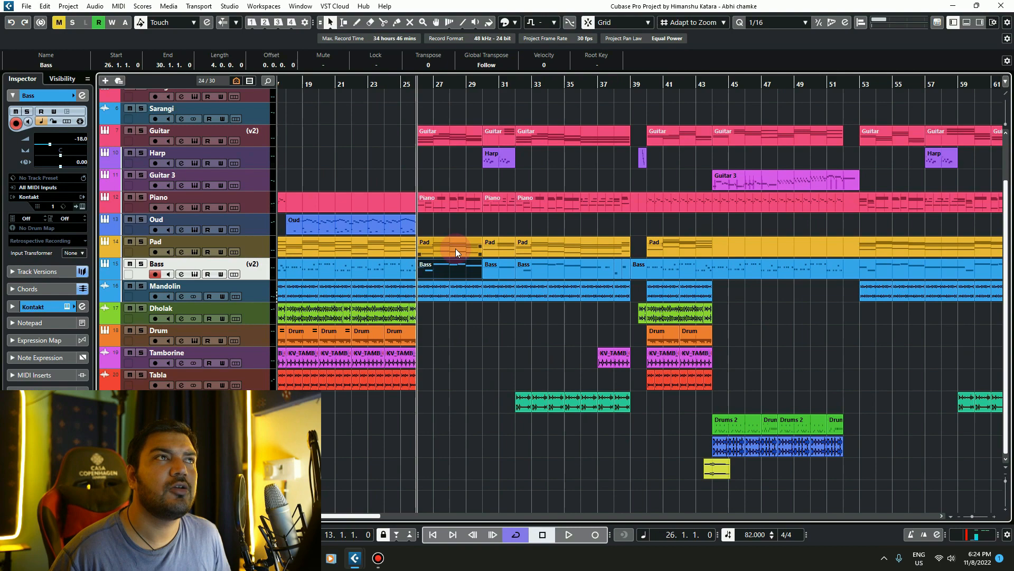
key(space)
scroll(441, 341, up, 3)
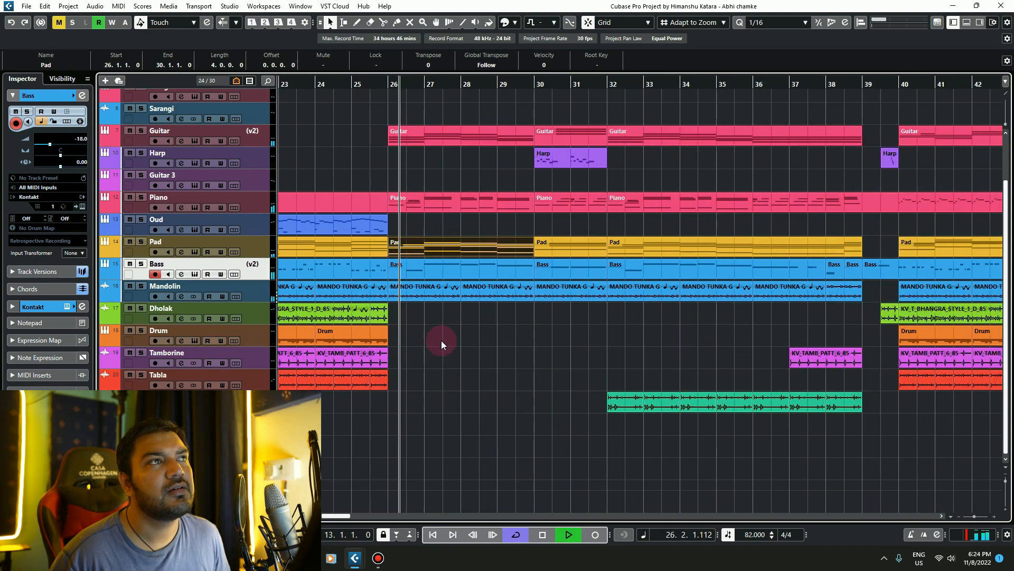
key(space)
- Select the Mandolin part at bar 26, play from there, and move the playback position to bar 30
click(443, 300)
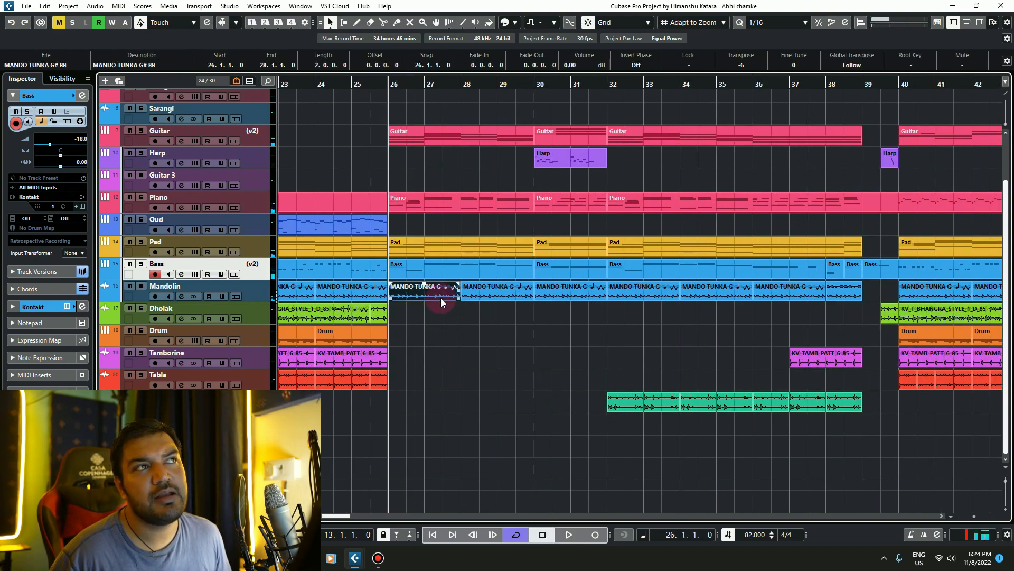
key(space)
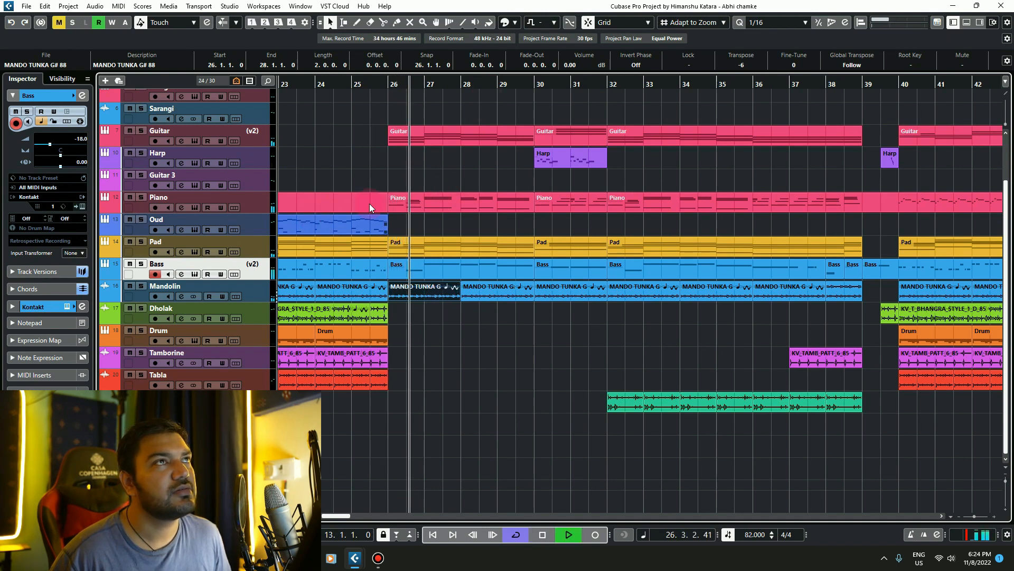
click(530, 87)
key(space)
- Select the Harp part at bar 30 and play all tracks from bar 30 past bar 32
click(578, 161)
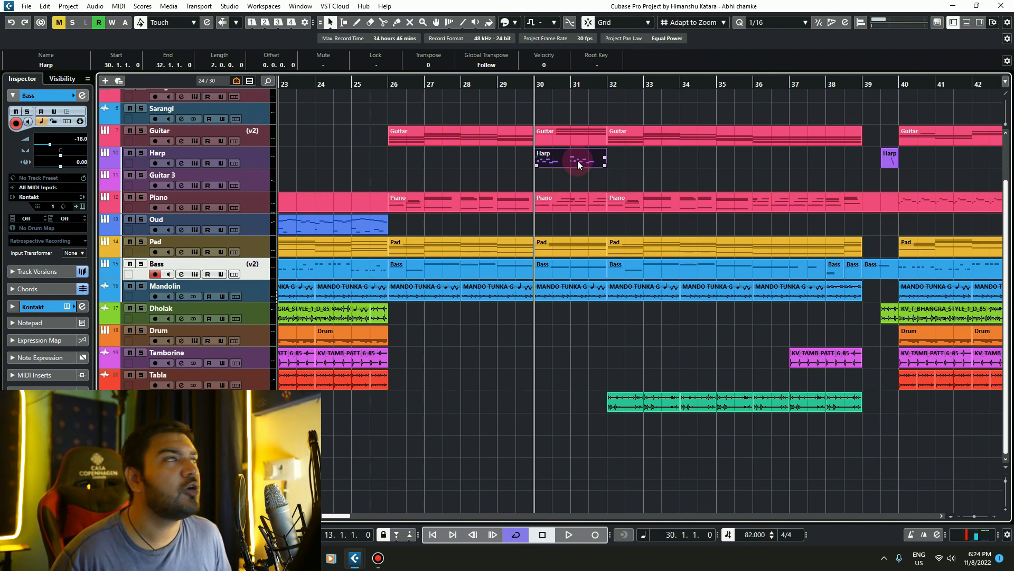
key(space)
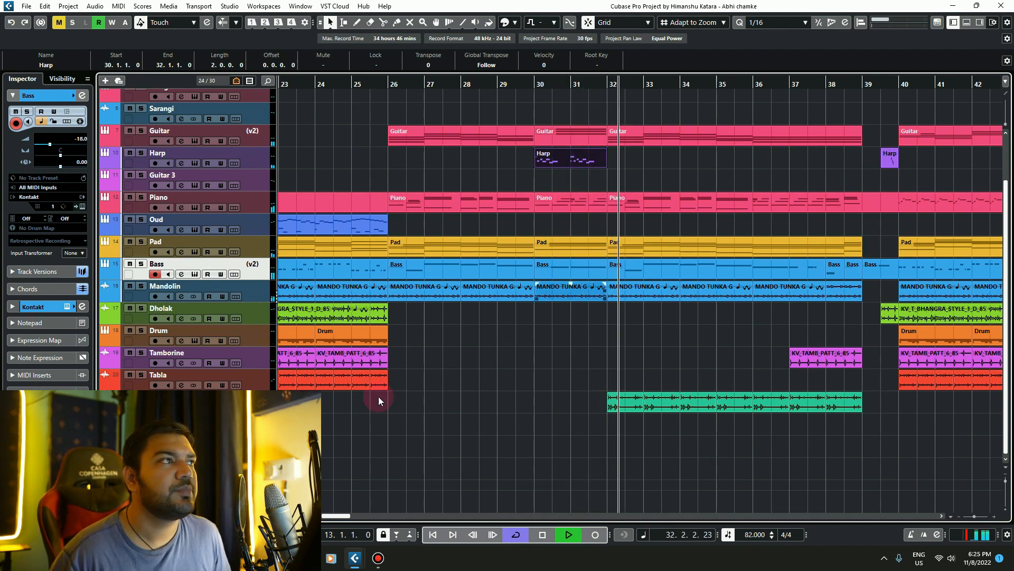
key(space)
- Temporarily solo the track with the green loop starting at bar 32 and audition it from that bar
key(s)
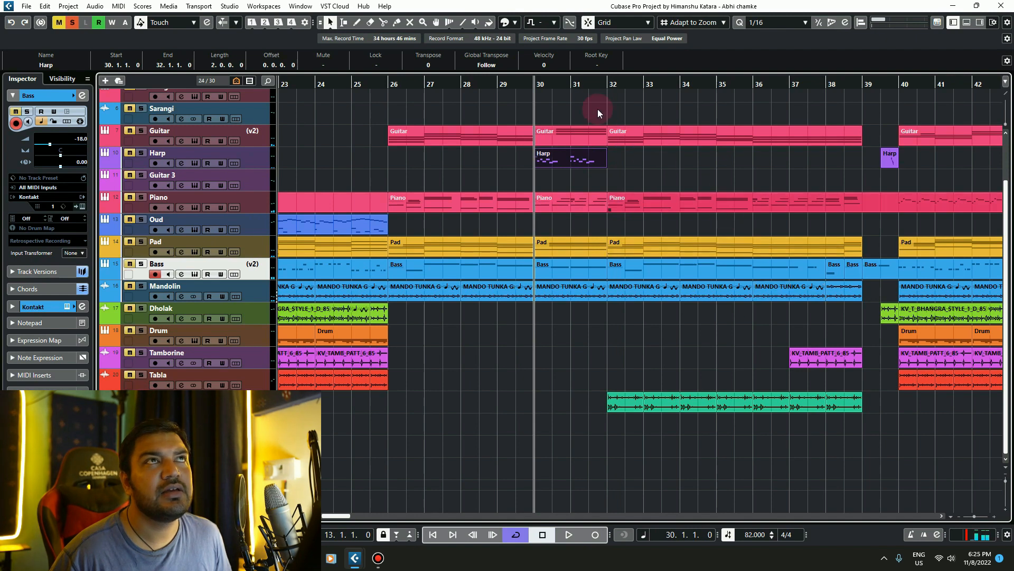
click(604, 84)
key(space)
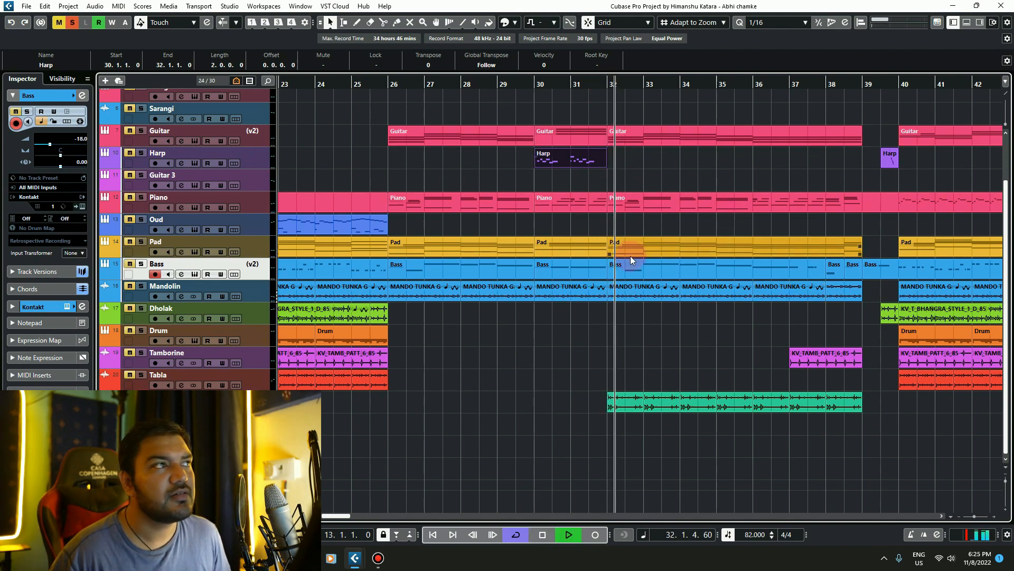
key(space)
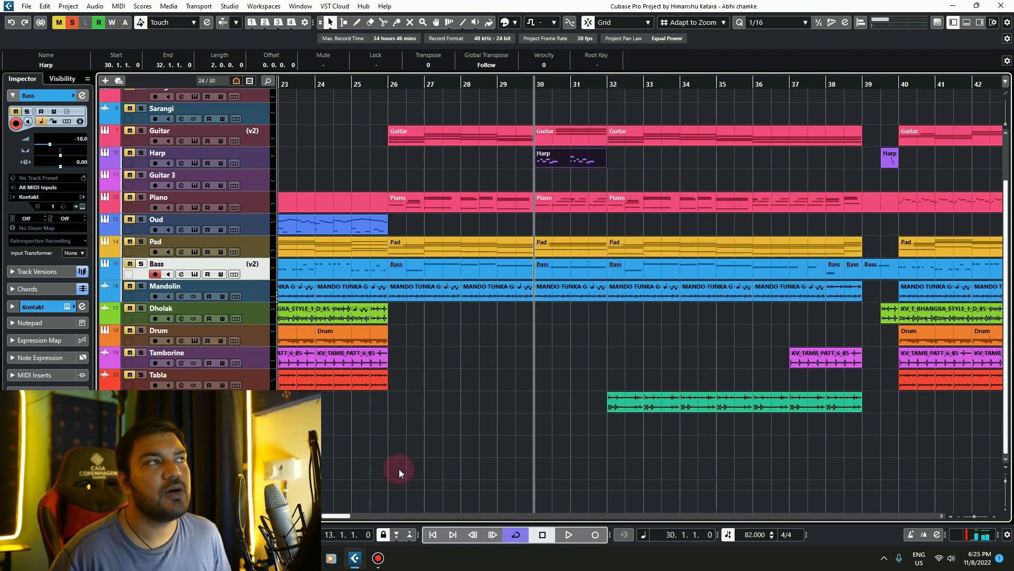
key(s)
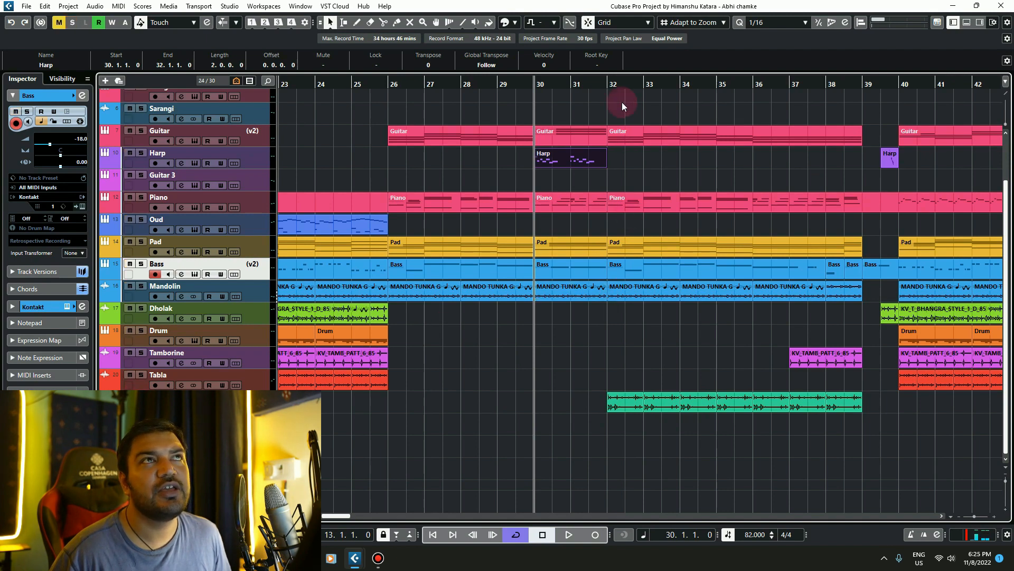
- Play all tracks from bar 30 into the section that starts at bar 32
key(space)
drag(343, 515, 354, 515)
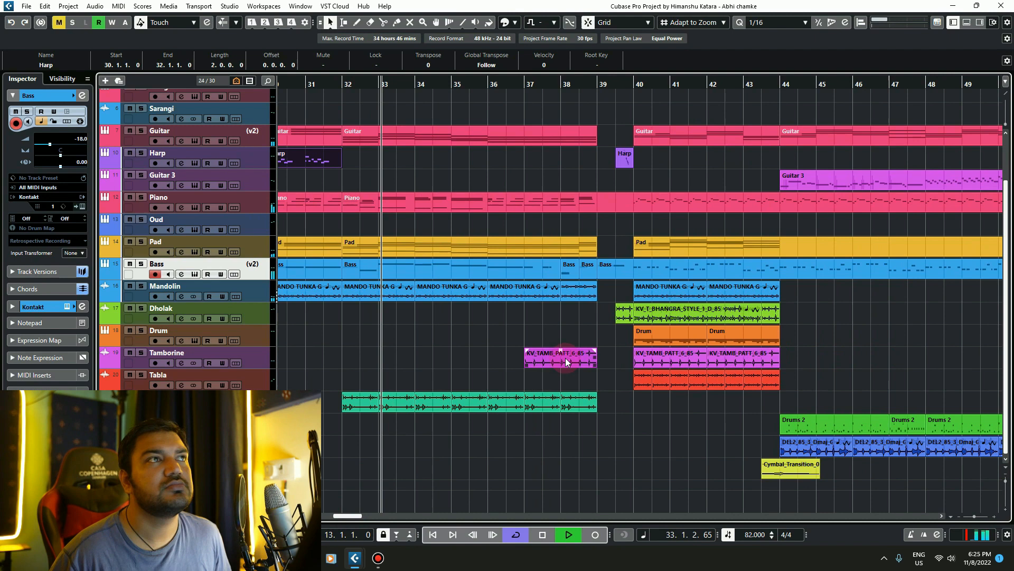
click(566, 205)
key(space)
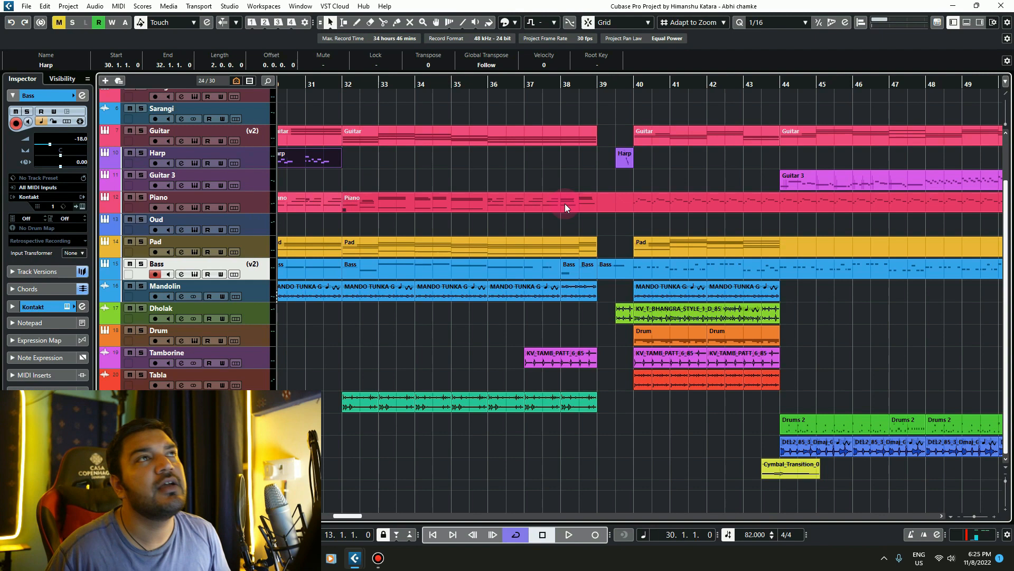
- Set the playback position to bar 37 and play all tracks through the section change at bar 40
click(527, 80)
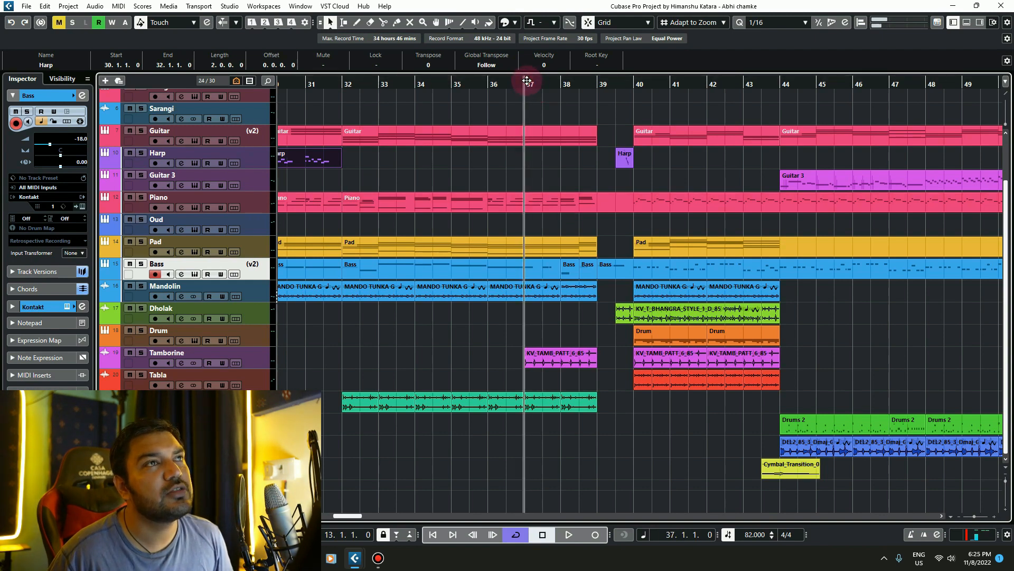
key(space)
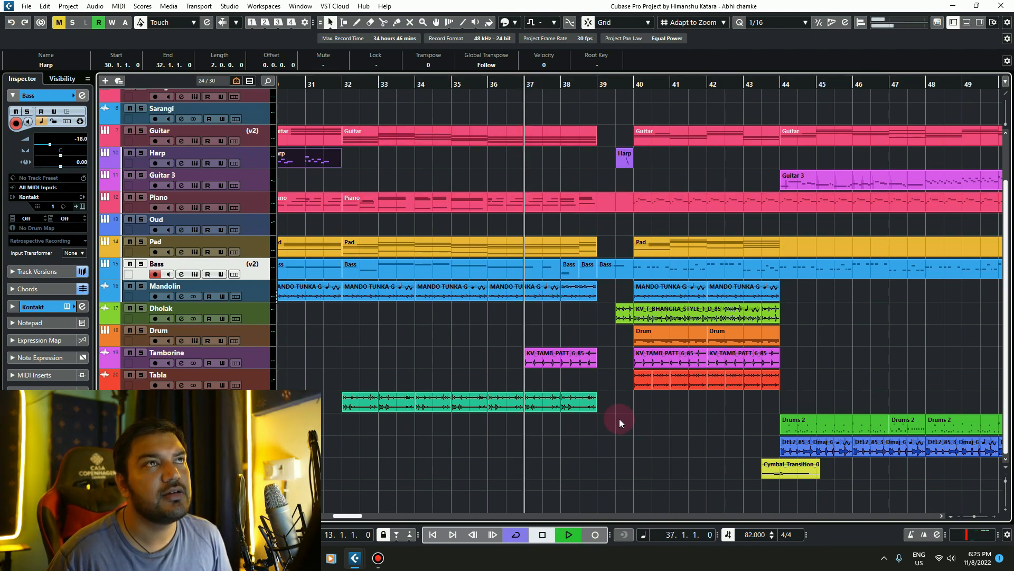
scroll(620, 418, up, 3)
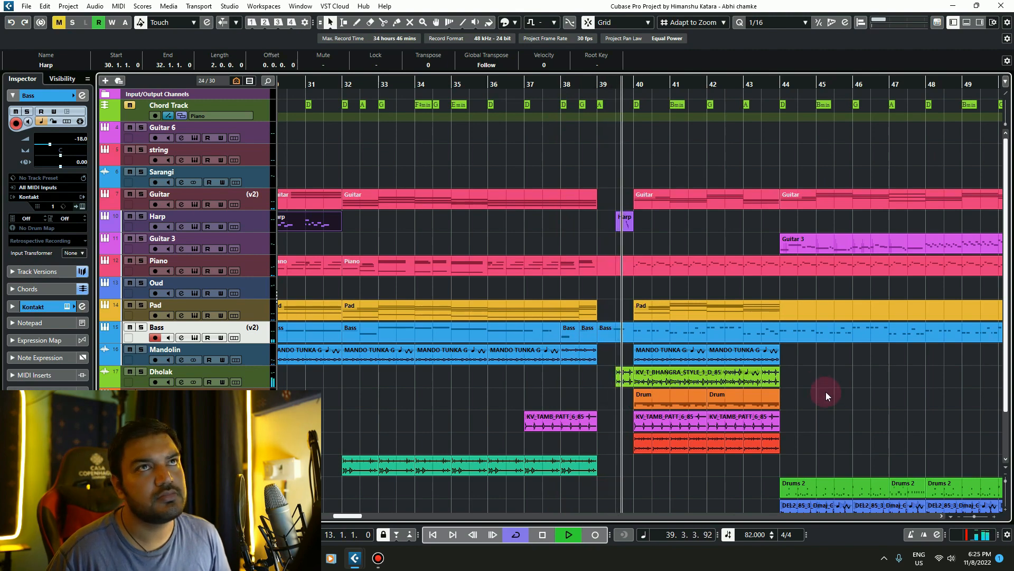
scroll(829, 404, down, 3)
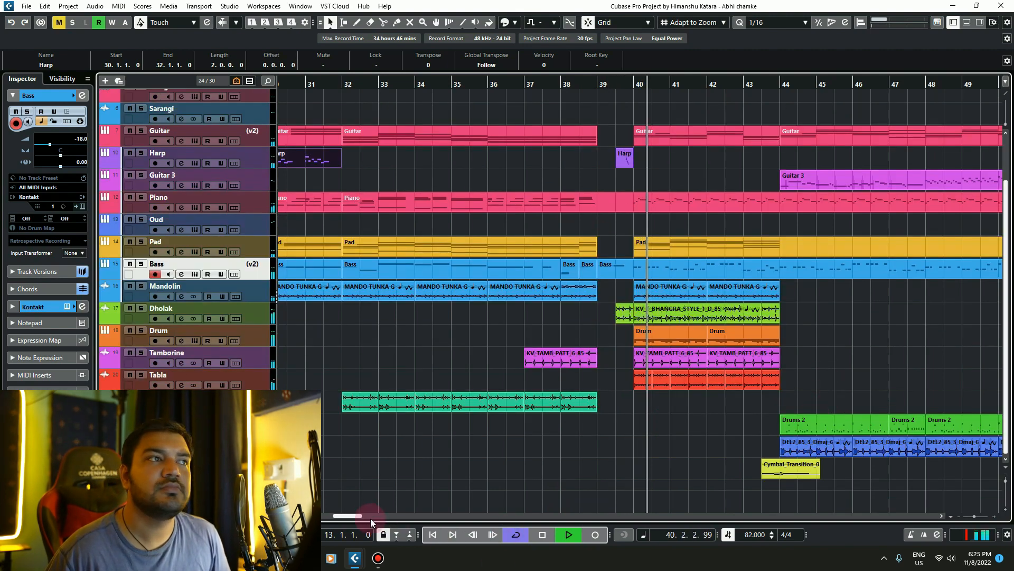
drag(360, 517, 373, 516)
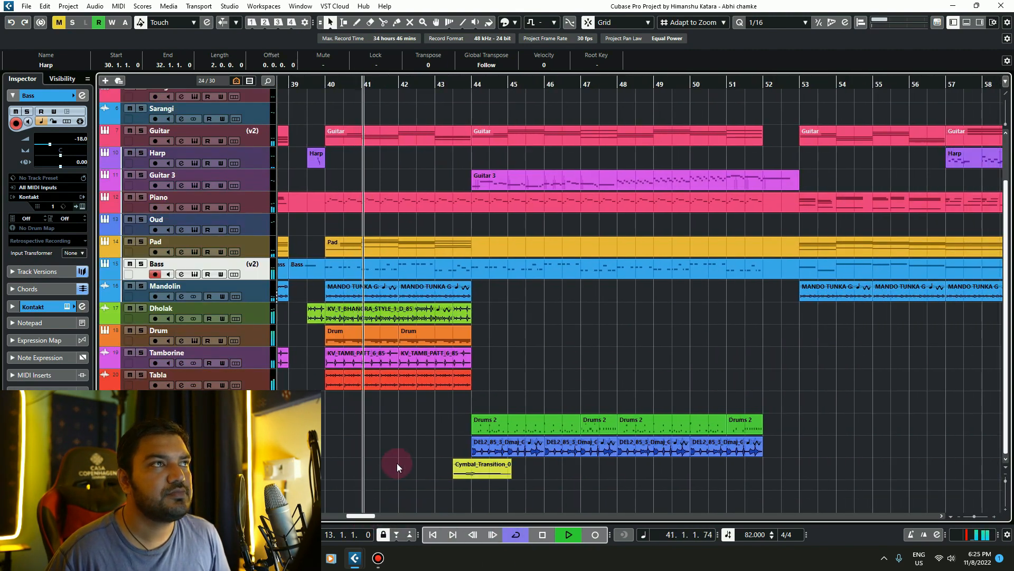
key(space)
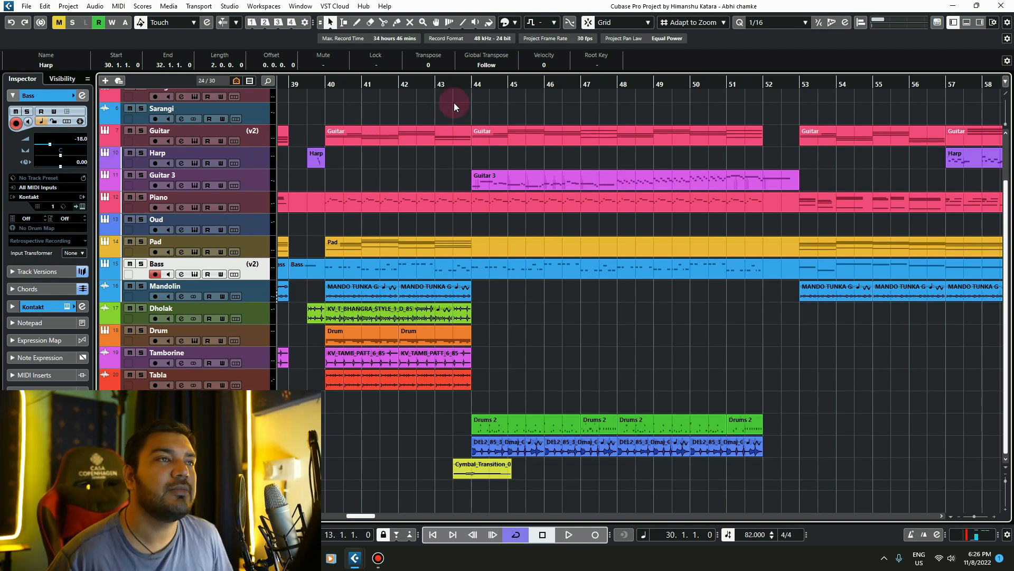
- Audition the Cymbal_Transition loop with all tracks by playing from beat 3 of bar 43 into bar 44
click(450, 82)
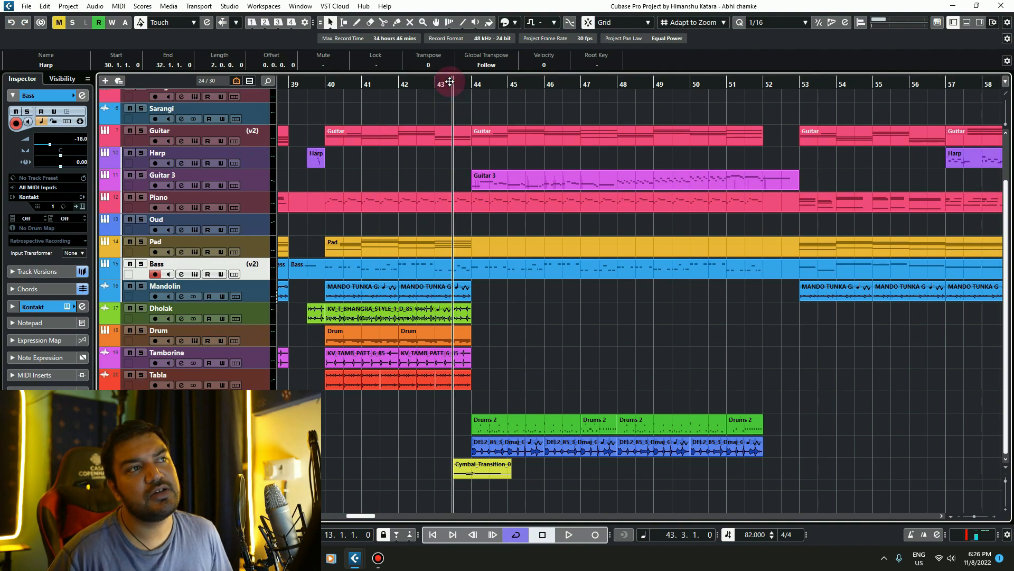
ctrl+scroll(486, 439, up, 3)
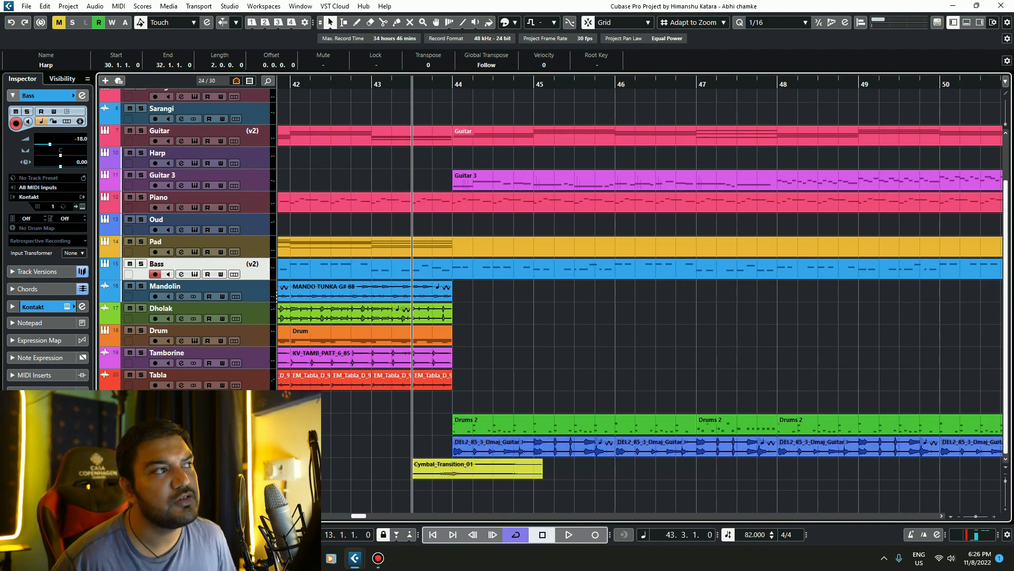
ctrl+scroll(508, 378, down, 4)
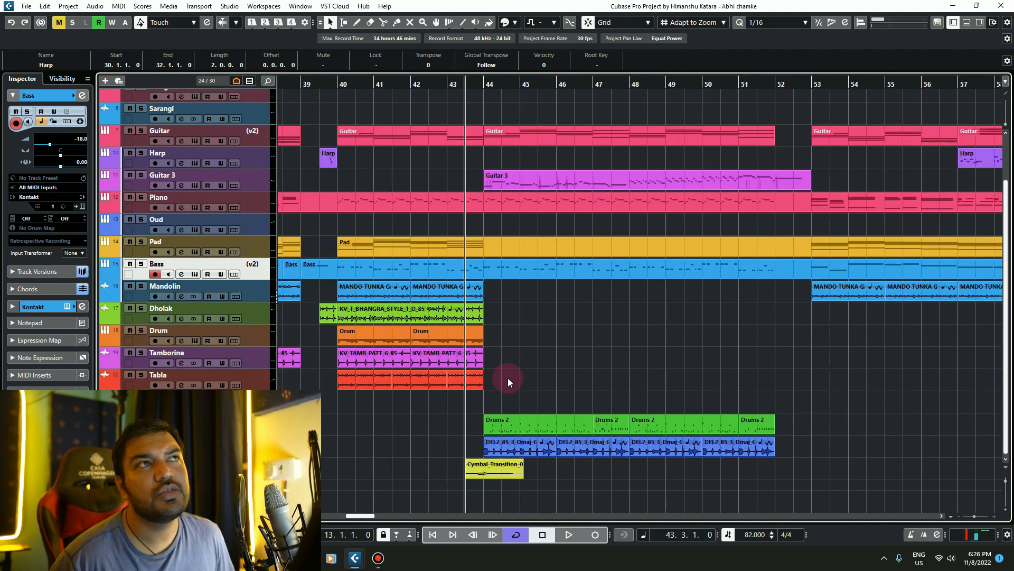
key(space)
ctrl+scroll(508, 378, up, 2)
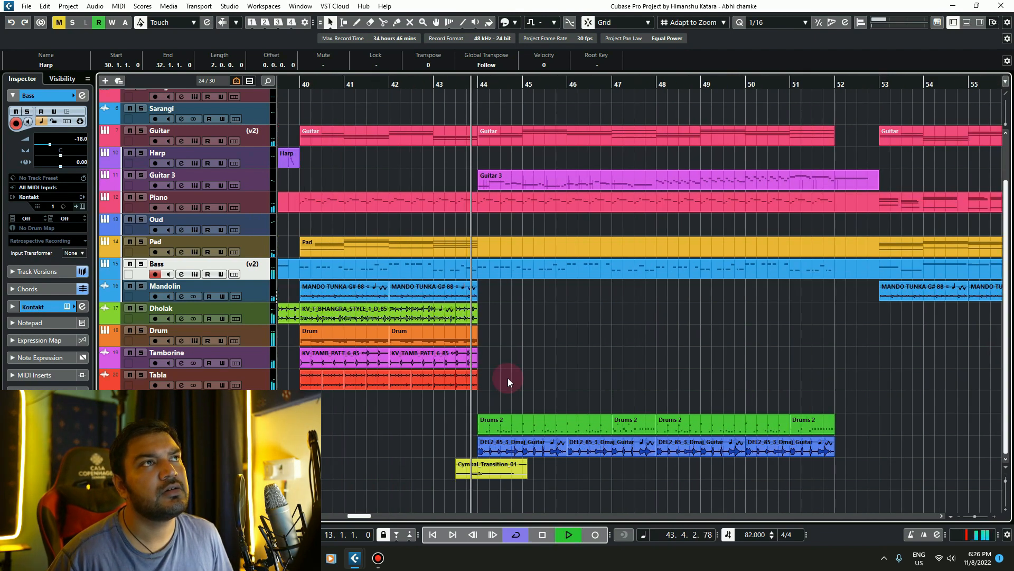
ctrl+scroll(508, 378, up, 1)
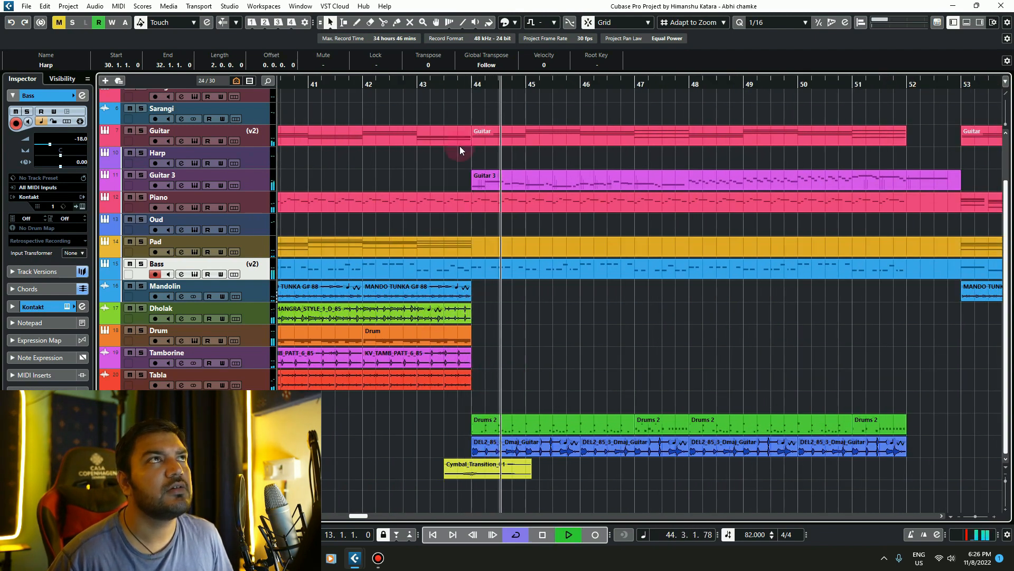
key(space)
- Set the playback position to bar 43 and replay the transition past bar 45 with all tracks
click(417, 82)
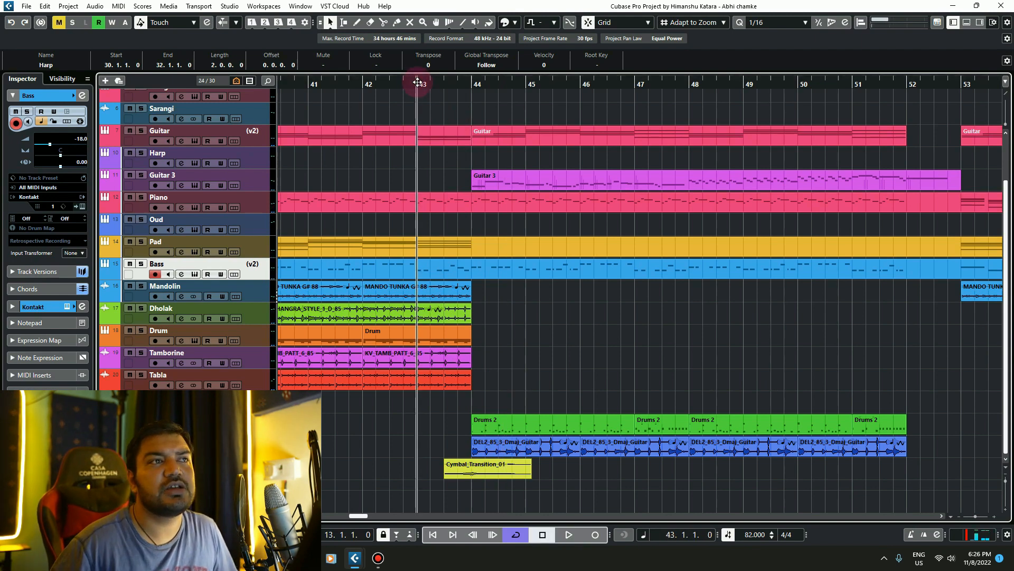
key(space)
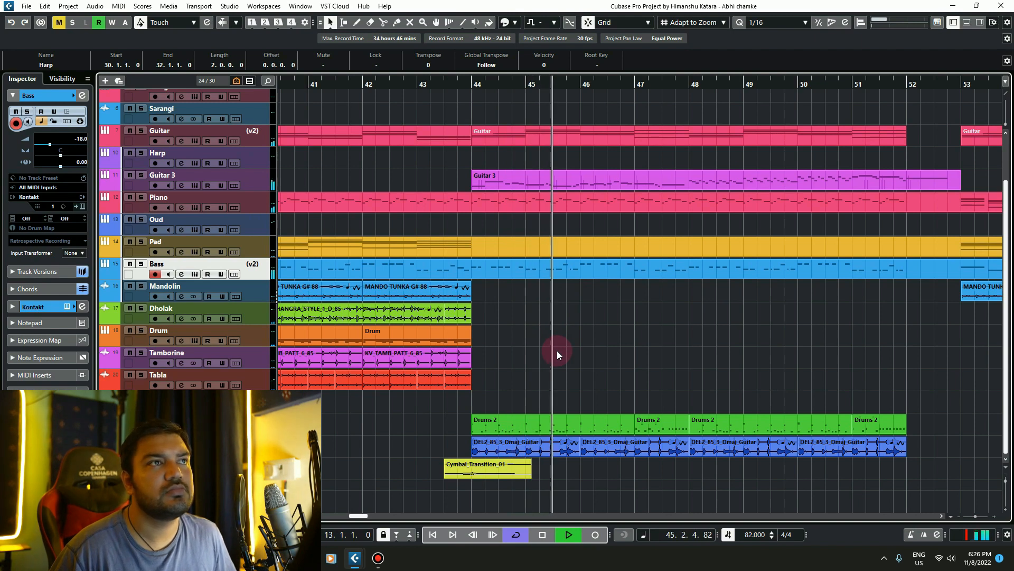
key(g)
key(space)
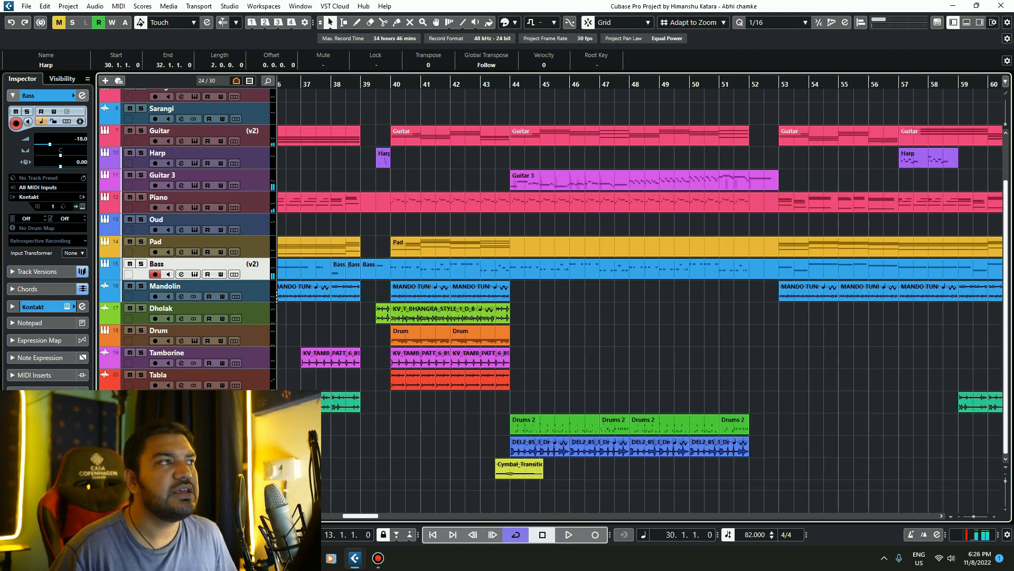
- Solo the track with the Drums 2 parts and audition it from bar 44
click(141, 419)
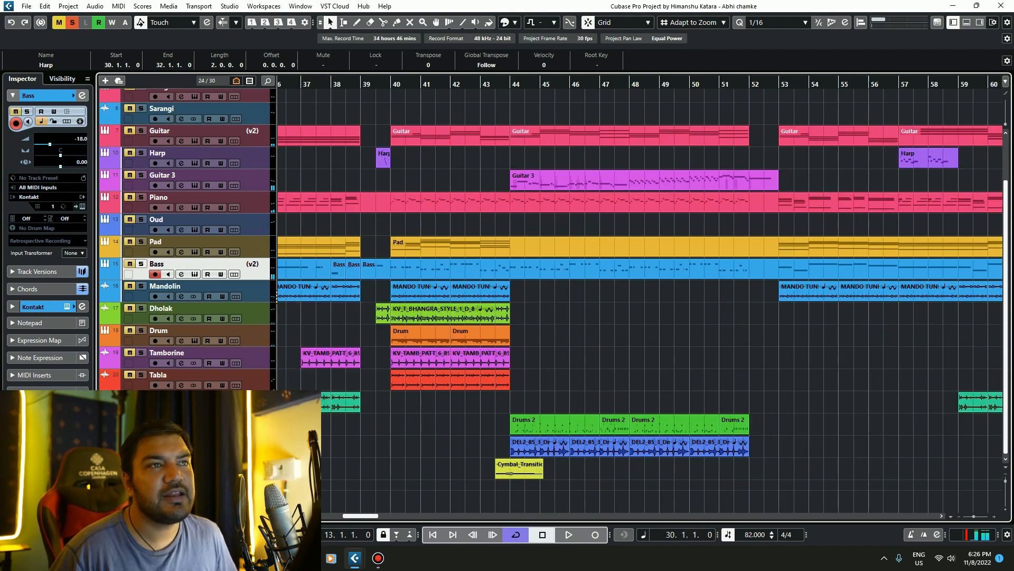
double_click(508, 86)
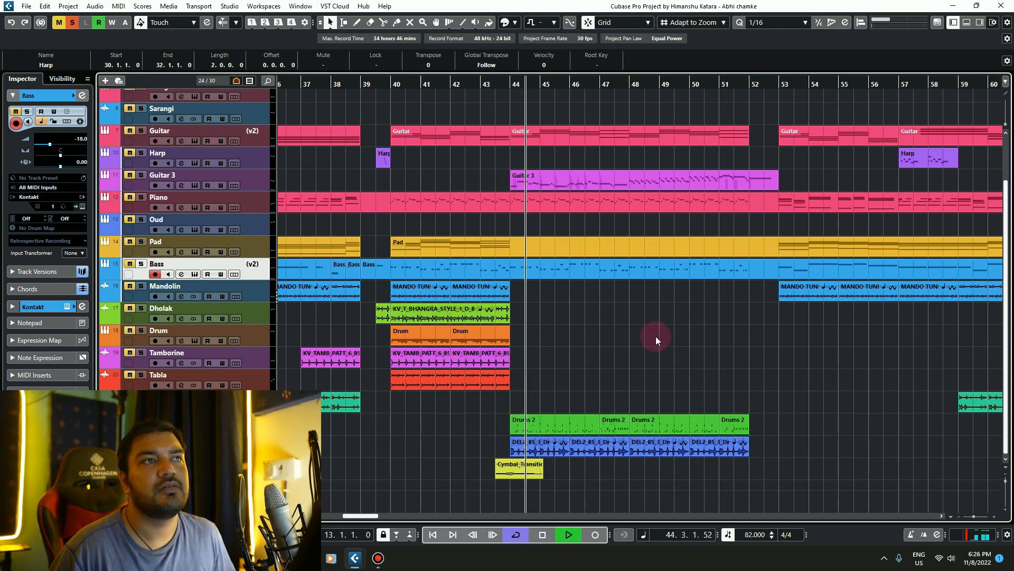
scroll(655, 336, up, 2)
key(space)
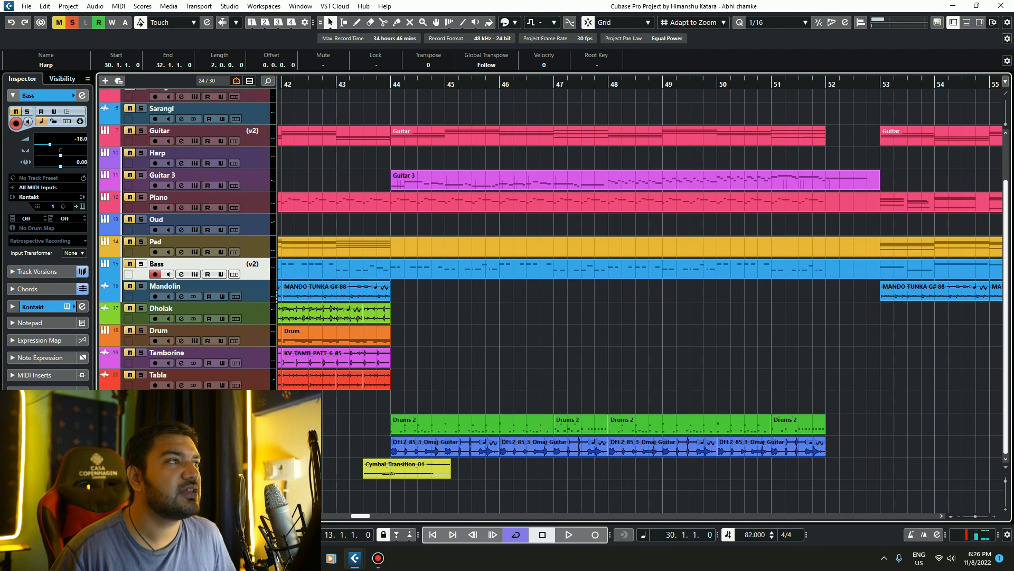
- Play again from bar 44 and view the Garage Kit drum instrument in Kontakt
double_click(421, 80)
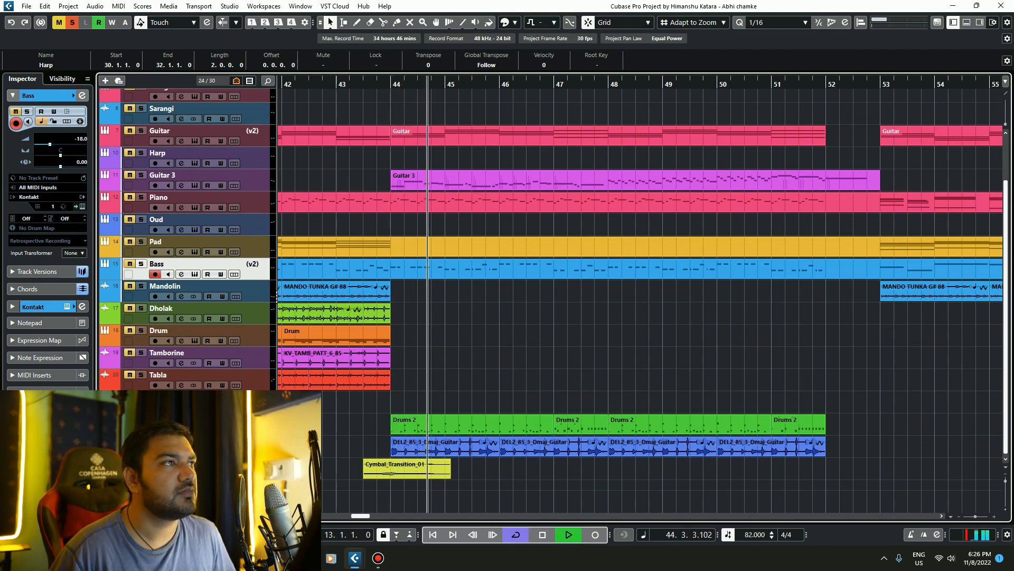
key(space)
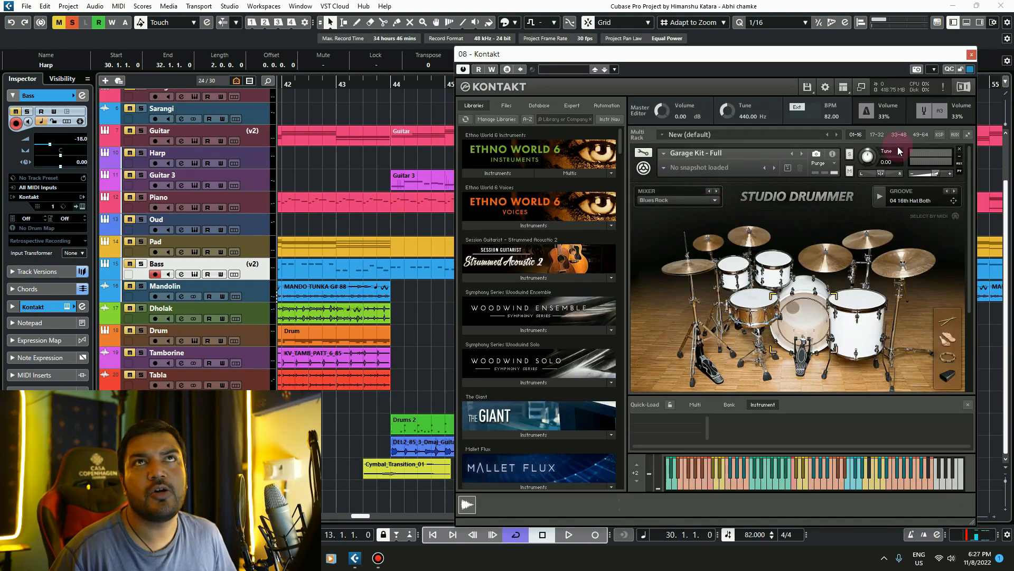
click(475, 310)
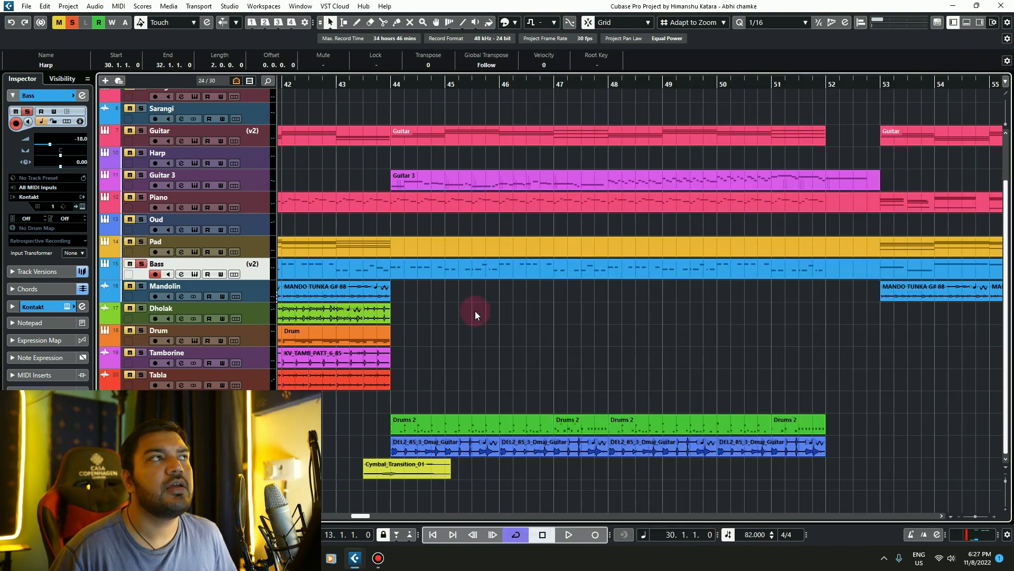
- Release the Bass solo, solo the Piano track, and audition it from bar 44
click(141, 263)
click(442, 269)
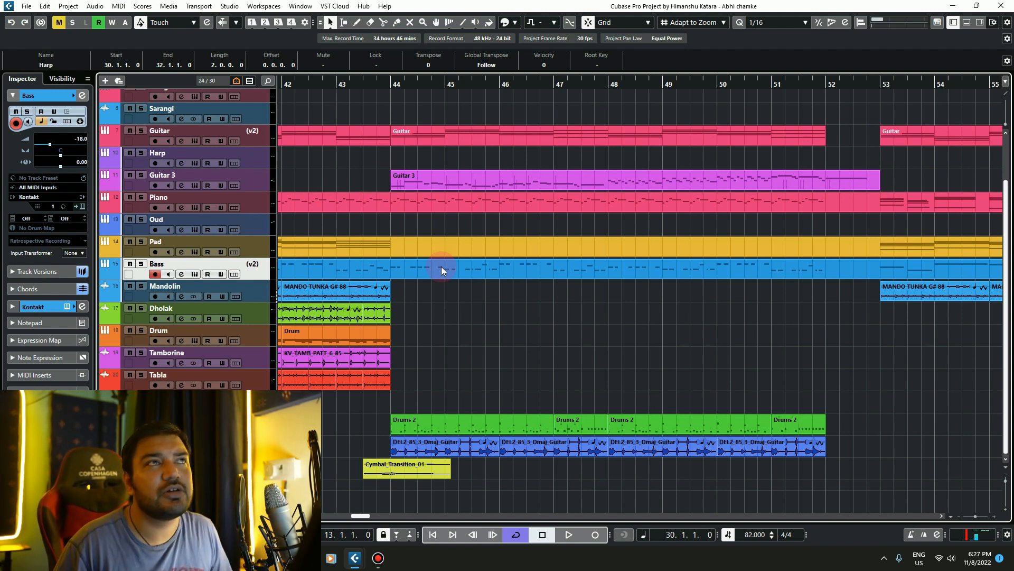
click(142, 197)
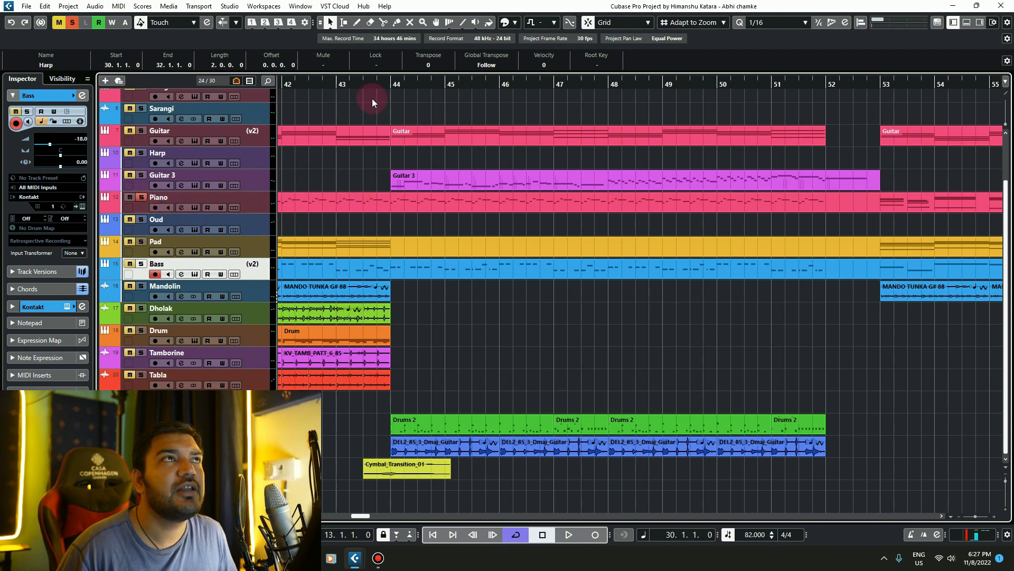
click(388, 83)
key(space)
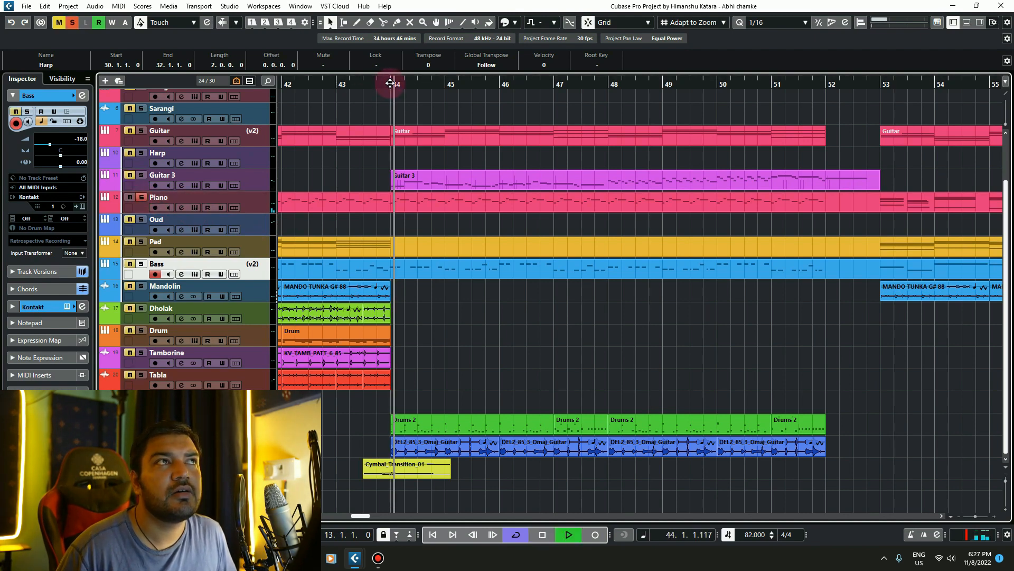
key(space)
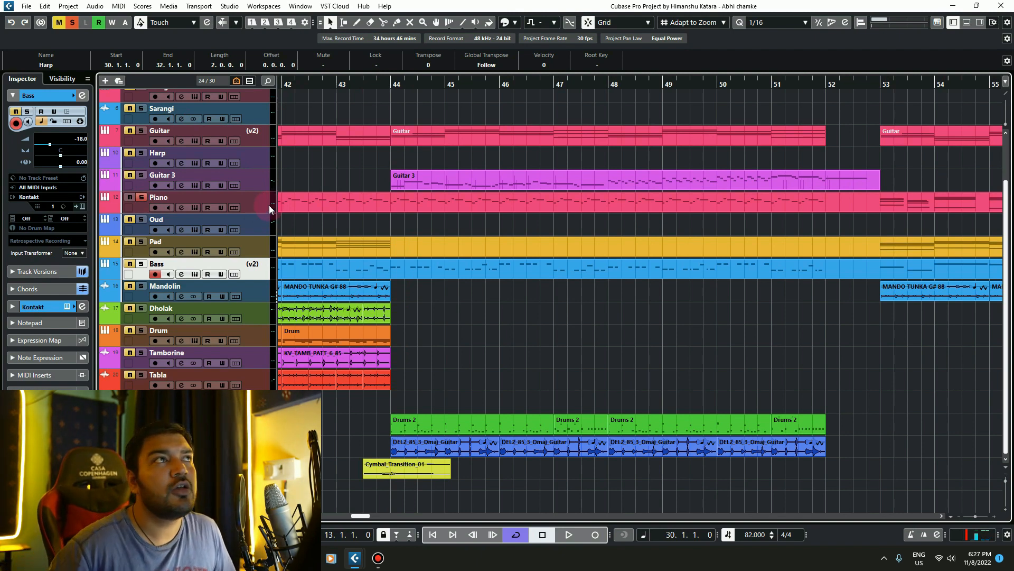
- Move the playback position into bar 44, release the Piano solo, and mute the Piano track
click(346, 80)
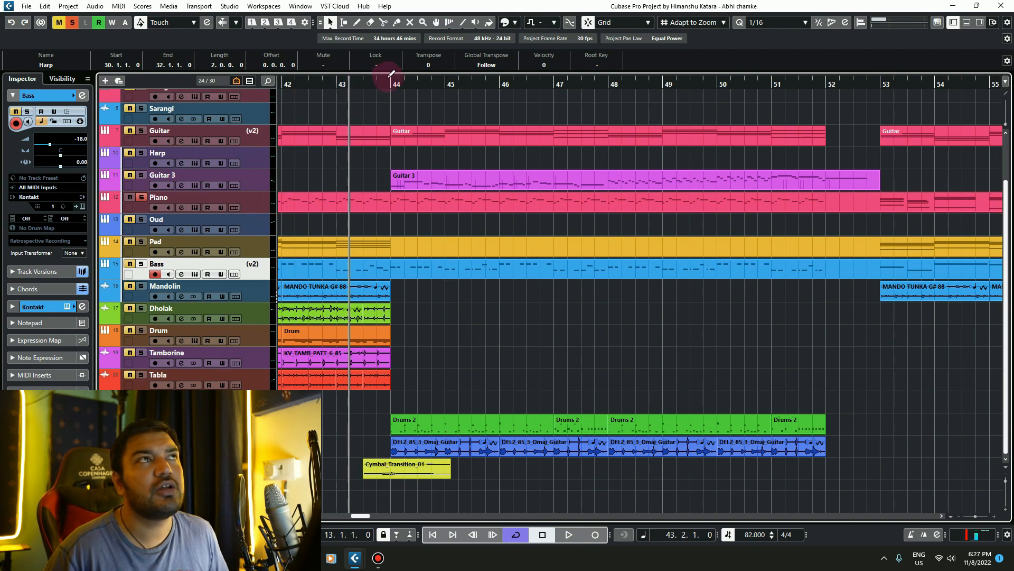
click(420, 83)
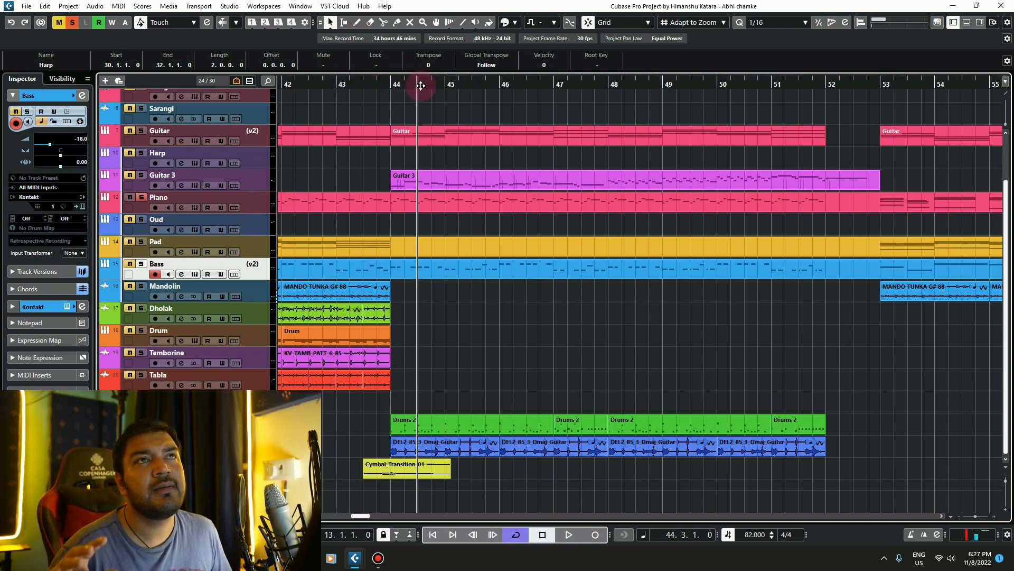
click(141, 197)
click(130, 197)
- Select the Guitar 3 part starting at bar 44 and briefly toggle solo on its track
click(459, 177)
click(141, 175)
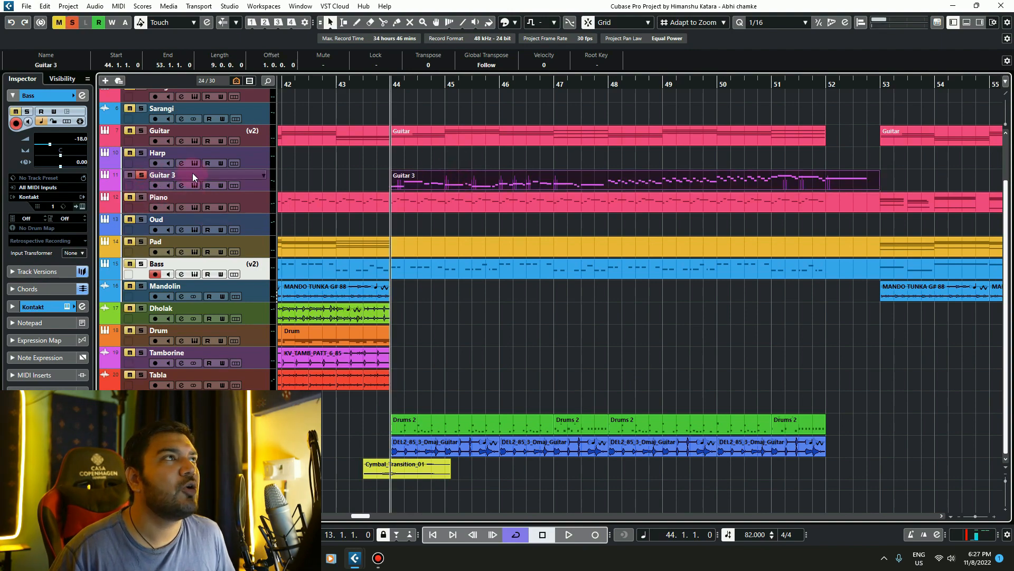
click(142, 176)
- Show the Guitar 3 track's Solo Guitar instrument in Kontakt, sound a test note on its keyboard, and close it
click(194, 185)
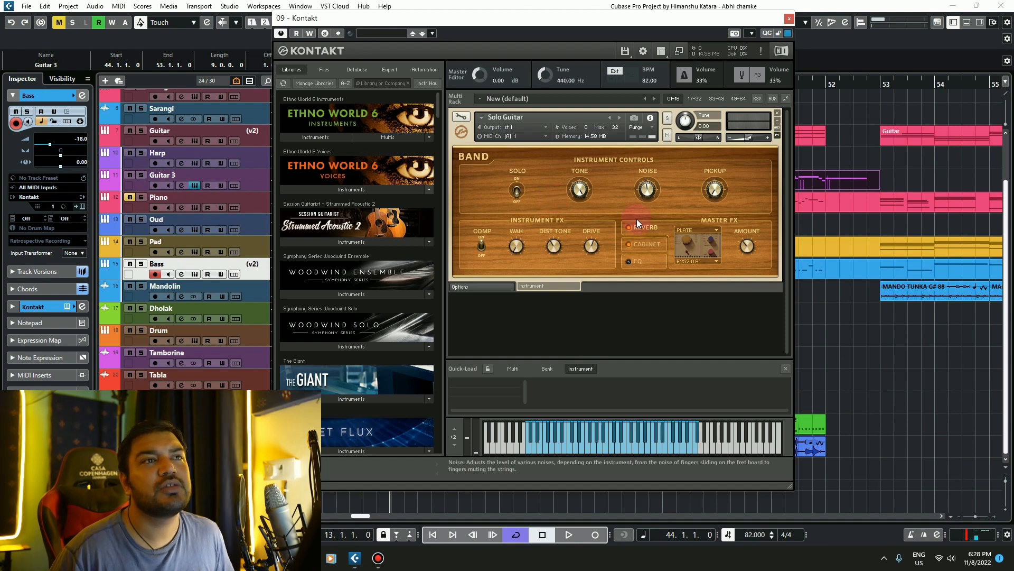
click(636, 449)
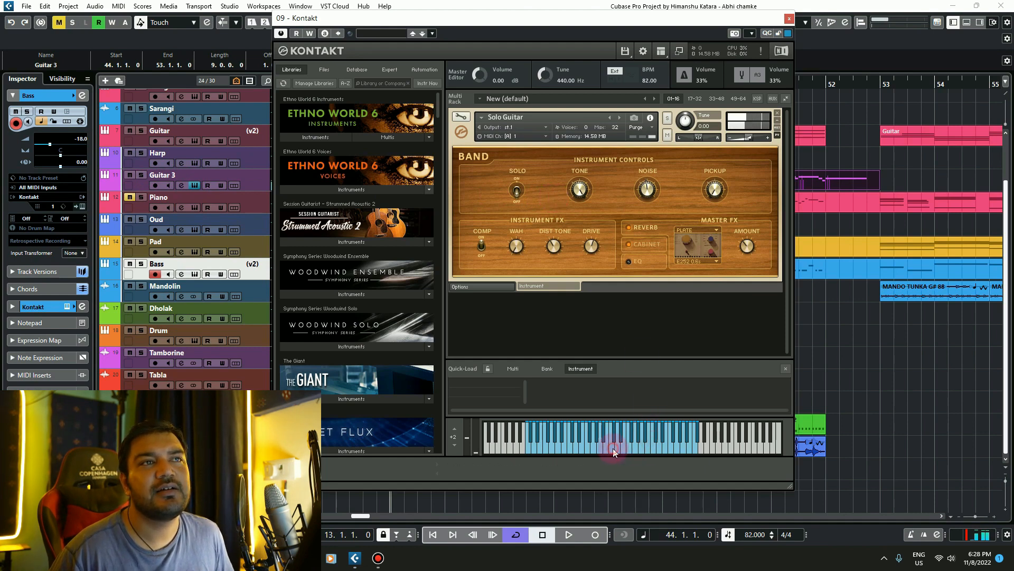
click(789, 19)
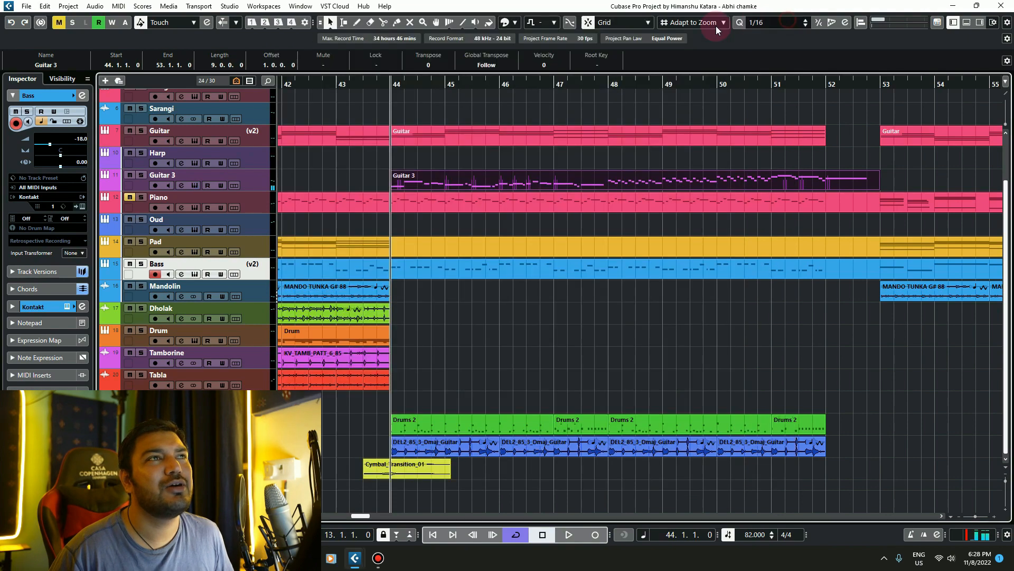
- Open the Guitar 3 part in a separate Key Editor window and switch the controller lane from velocity to its pitch-bend curve
double_click(423, 177)
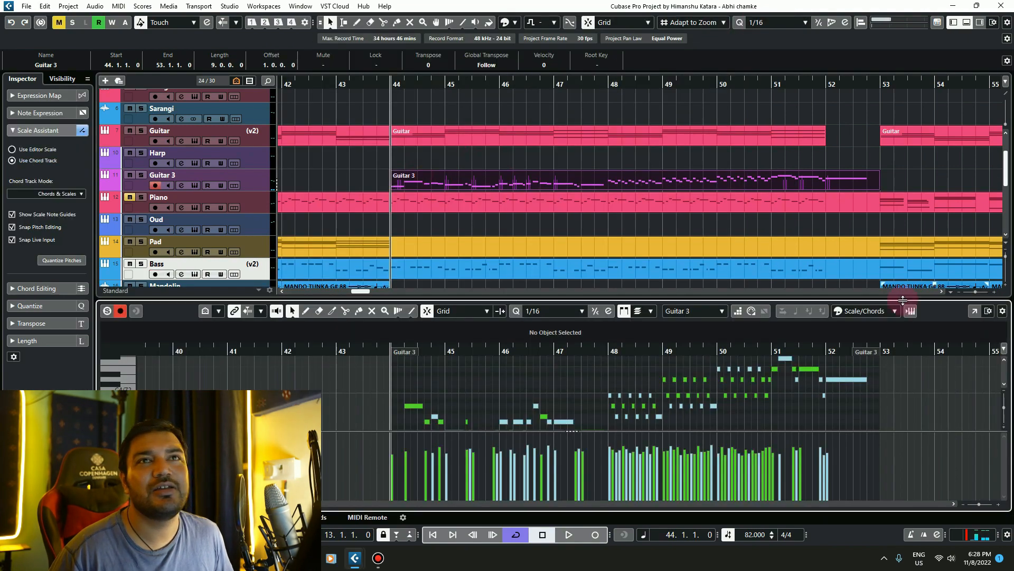
click(971, 312)
key(g)
key(g)
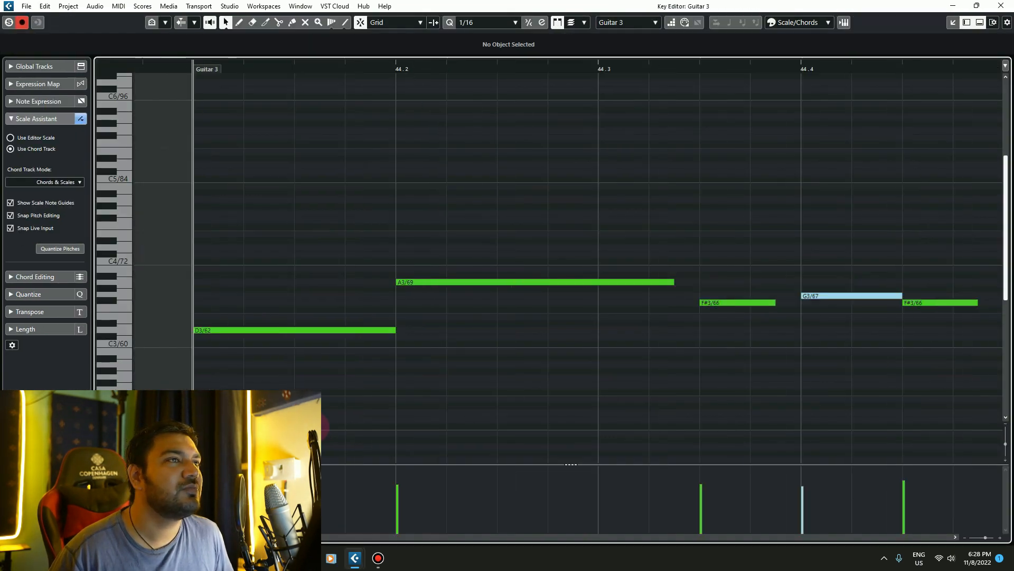
click(114, 471)
click(165, 246)
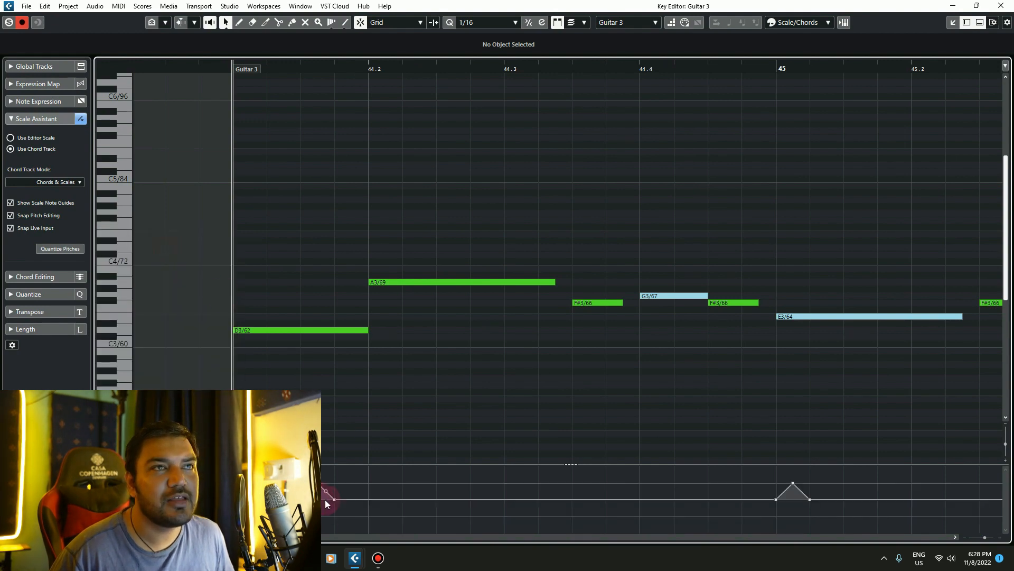
- Turn on auto-scroll in the Key Editor and play the Guitar 3 notes with their pitch-bend curve from bar 44
key(g)
key(g)
key(space)
key(h)
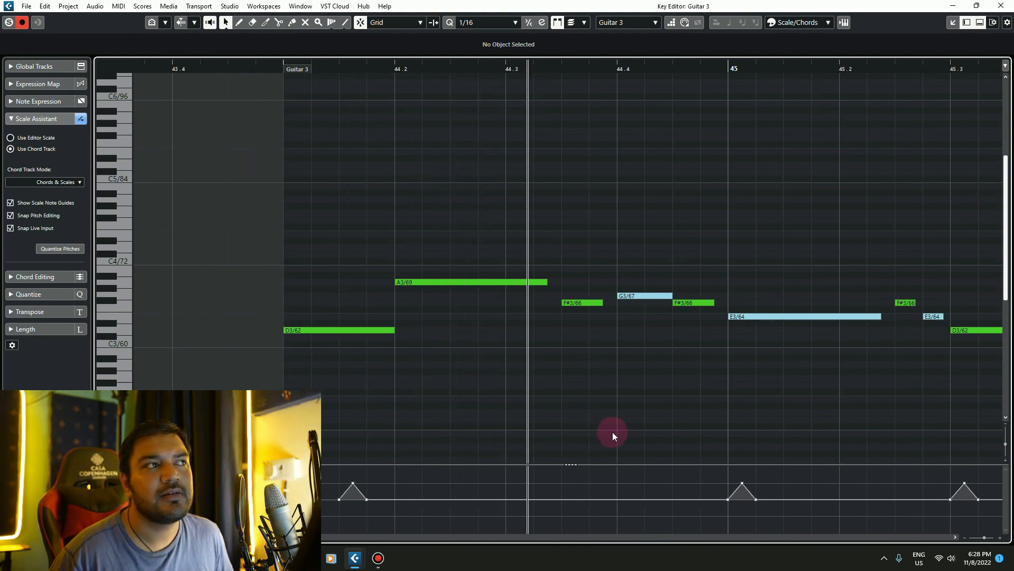
click(185, 22)
click(797, 410)
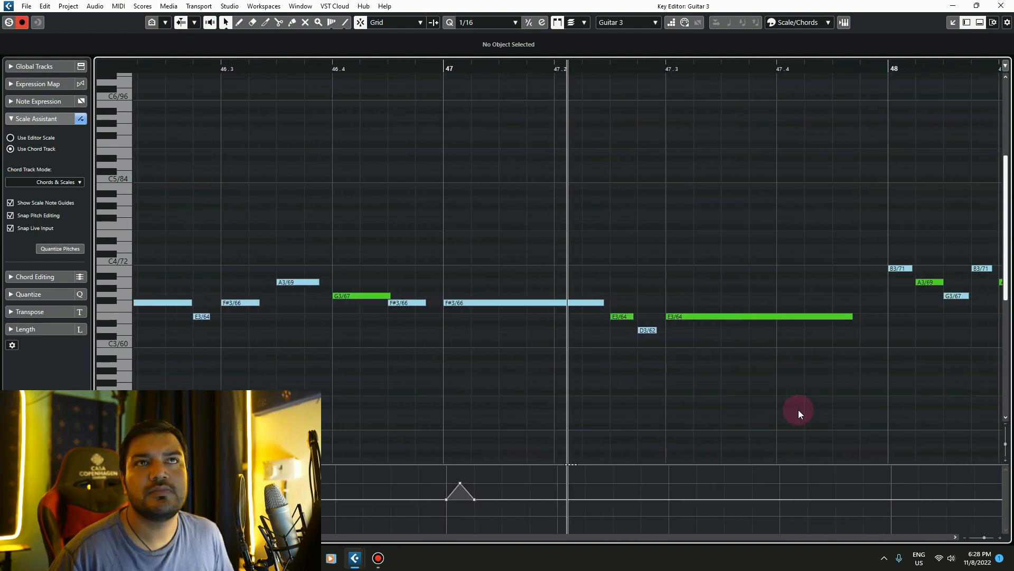
key(space)
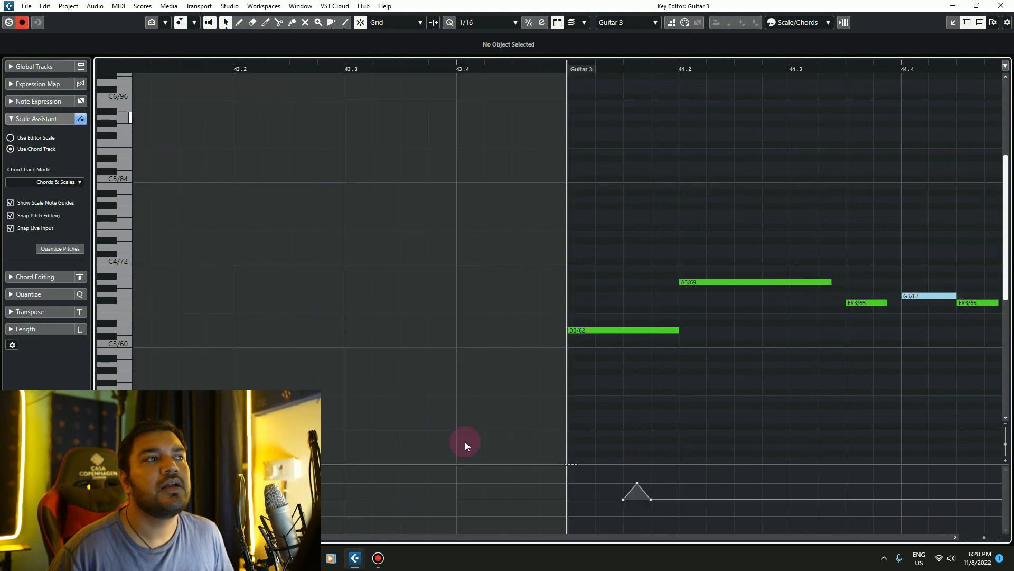
- Play the Guitar 3 notes from bar 48 in the Key Editor, stop playback, and close the editor window
mouse_move(228, 537)
mouse_down()
mouse_move(253, 537)
mouse_move(239, 537)
mouse_up()
click(265, 65)
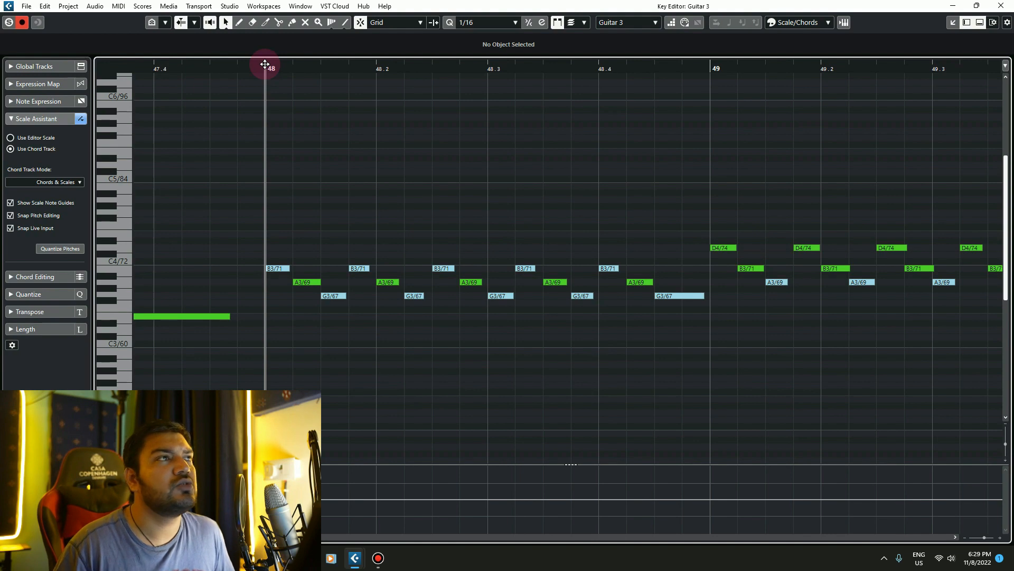
key(space)
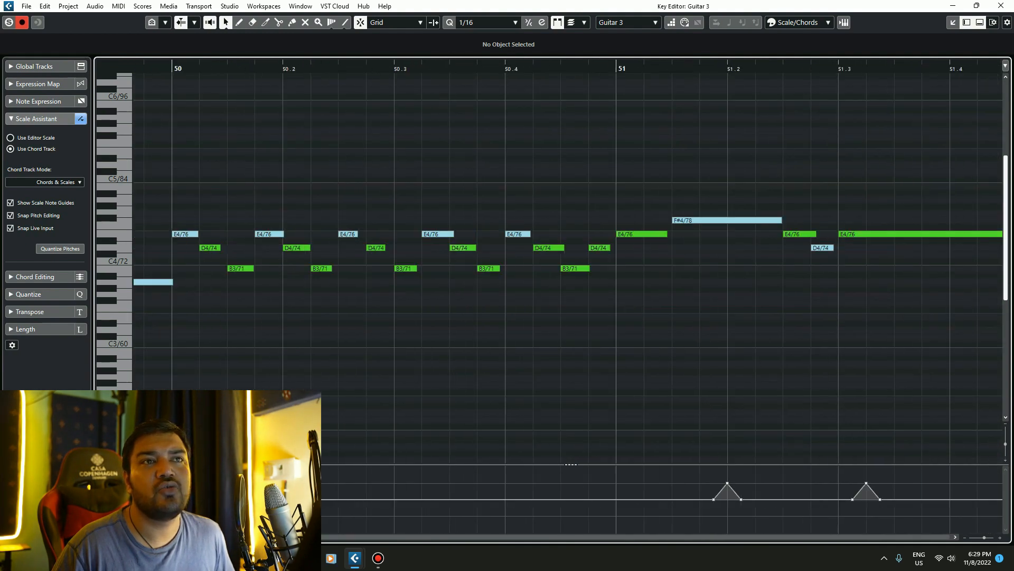
drag(190, 537, 190, 536)
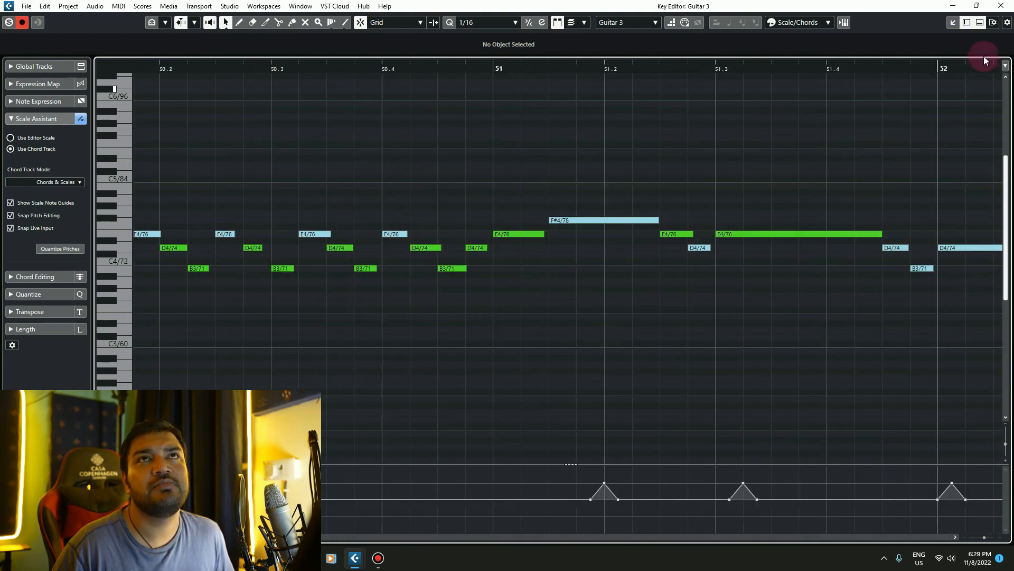
click(1000, 6)
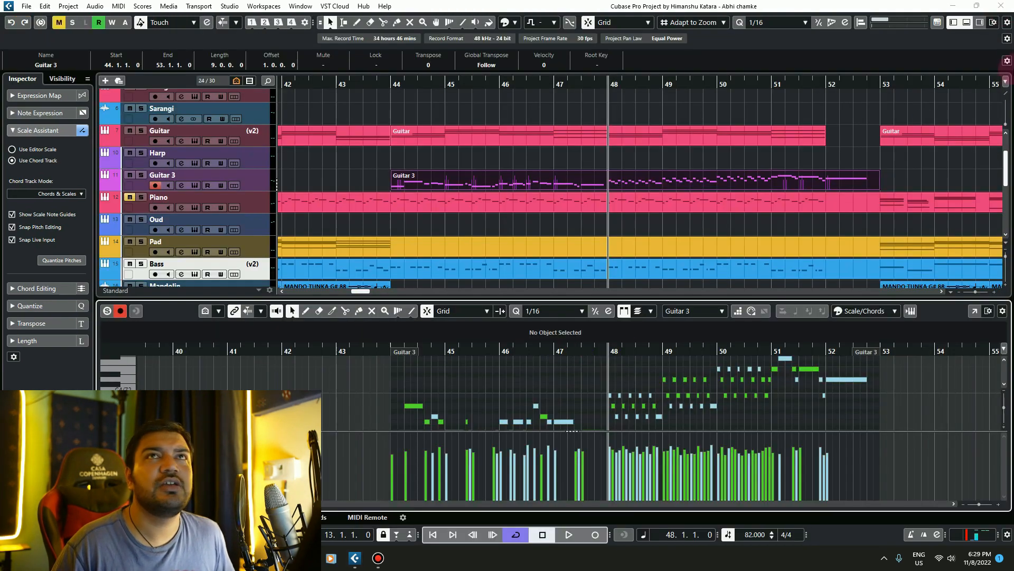
- Hide the lower-zone editor and briefly play the full arrangement from bar 52
click(967, 23)
click(463, 467)
drag(362, 515, 371, 515)
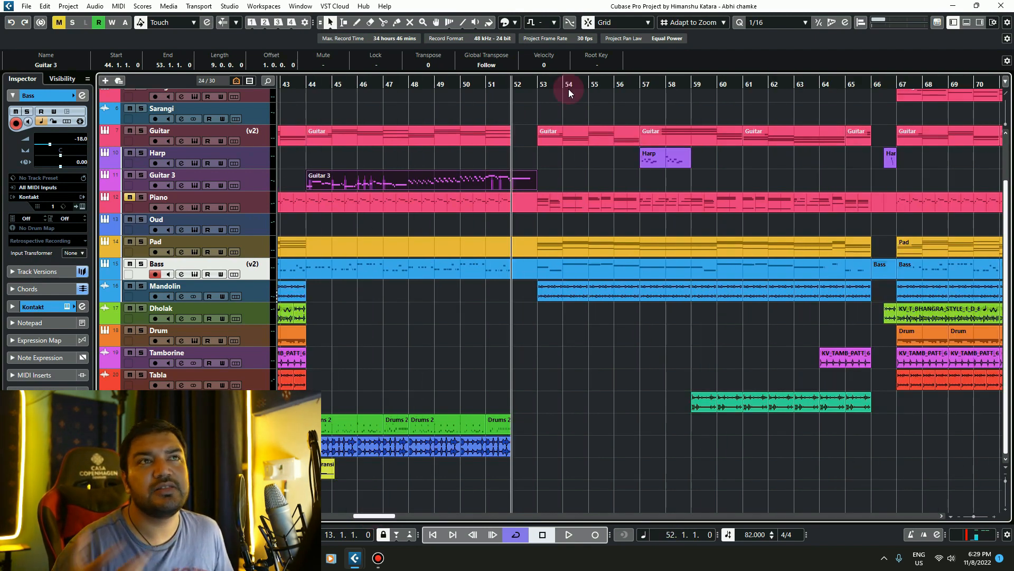
key(space)
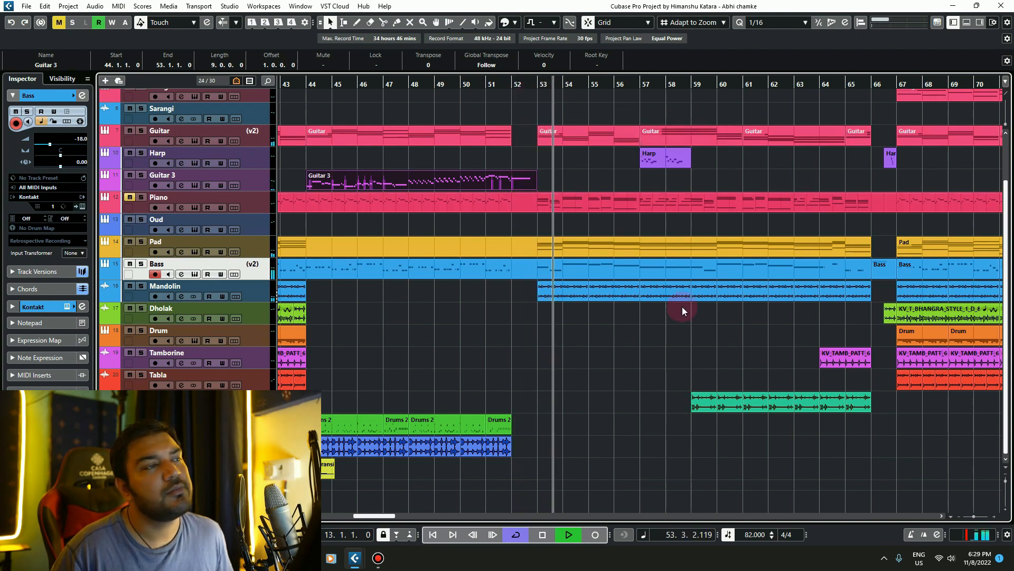
key(space)
- Select the Guitar 6 part, play the full arrangement from bar 66, and stop playback
drag(391, 518, 417, 515)
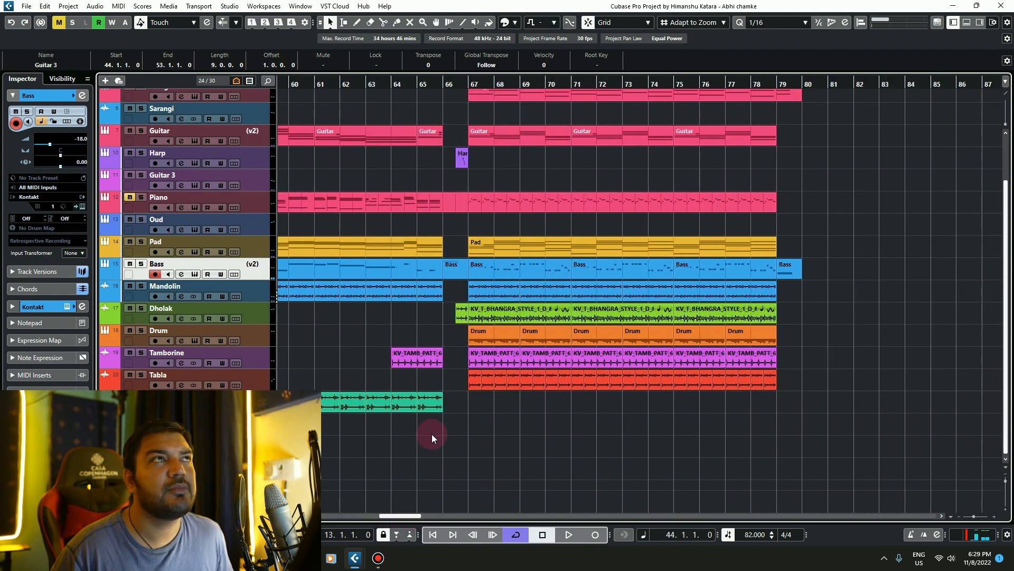
click(419, 83)
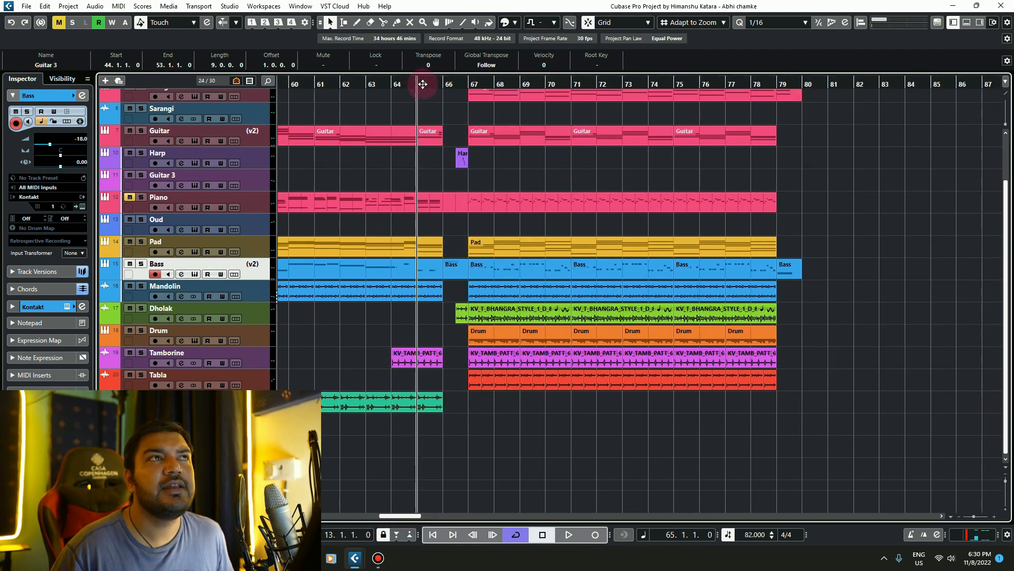
click(446, 82)
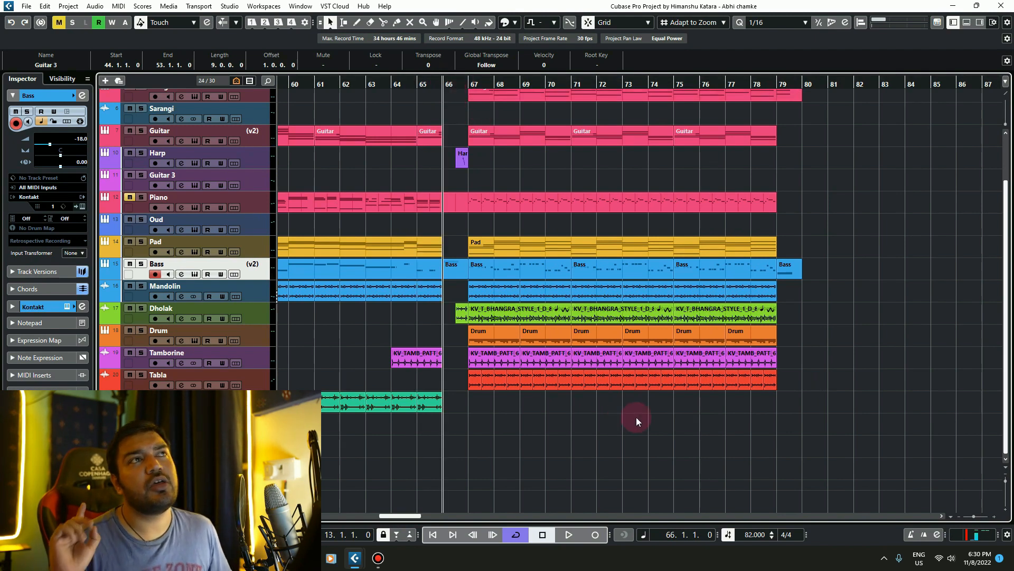
scroll(636, 418, up, 3)
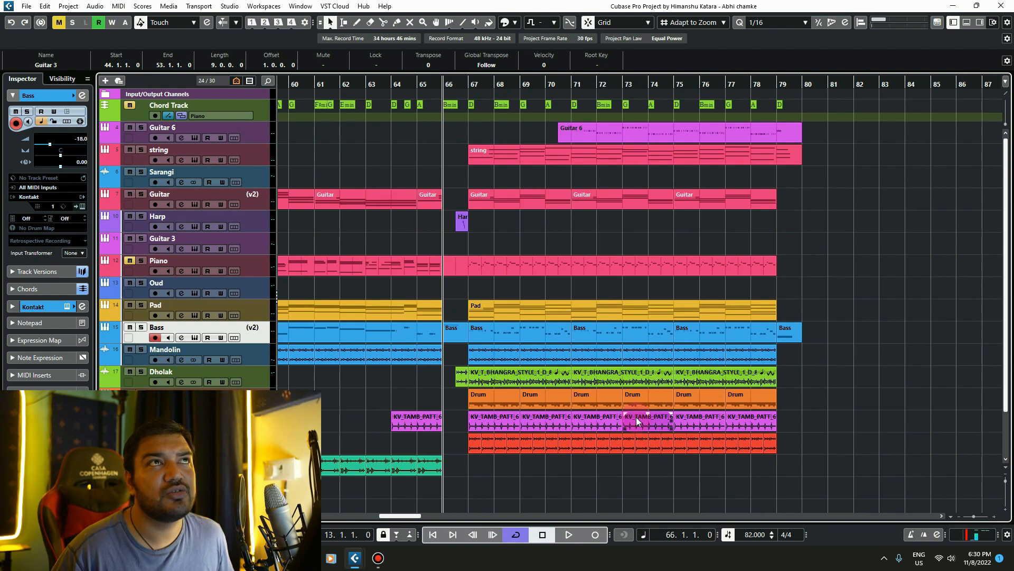
click(628, 139)
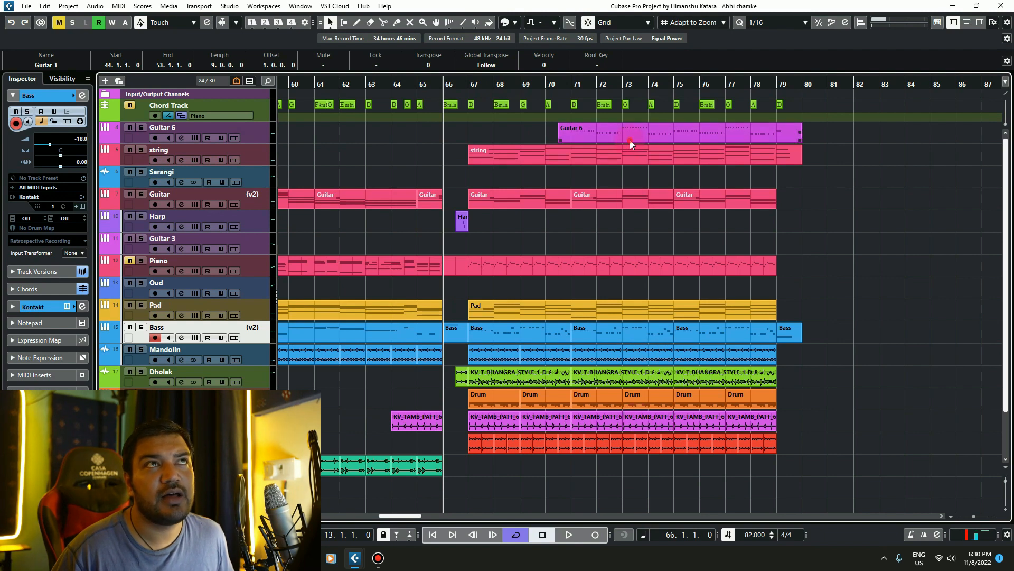
click(452, 85)
key(space)
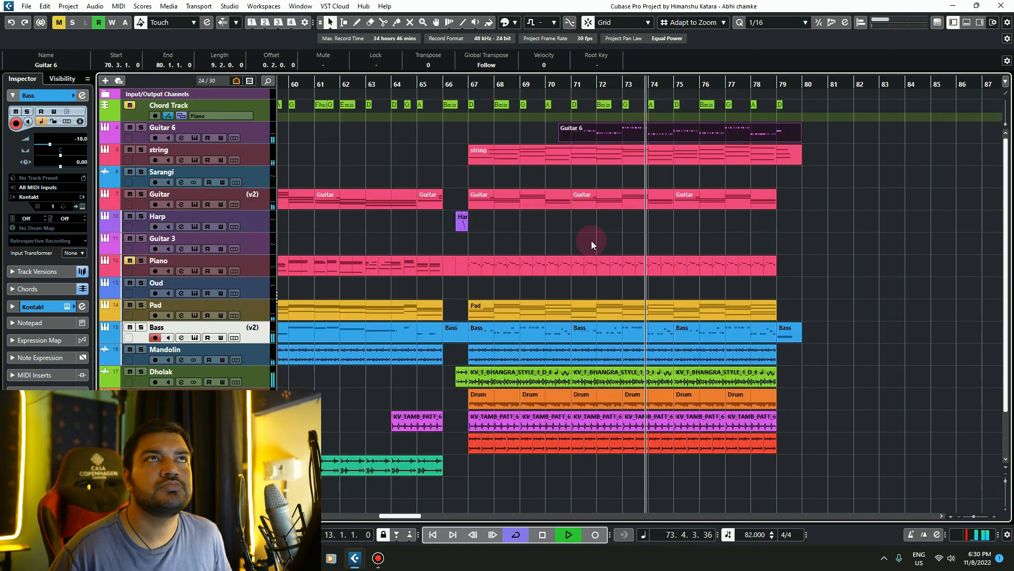
click(619, 137)
key(space)
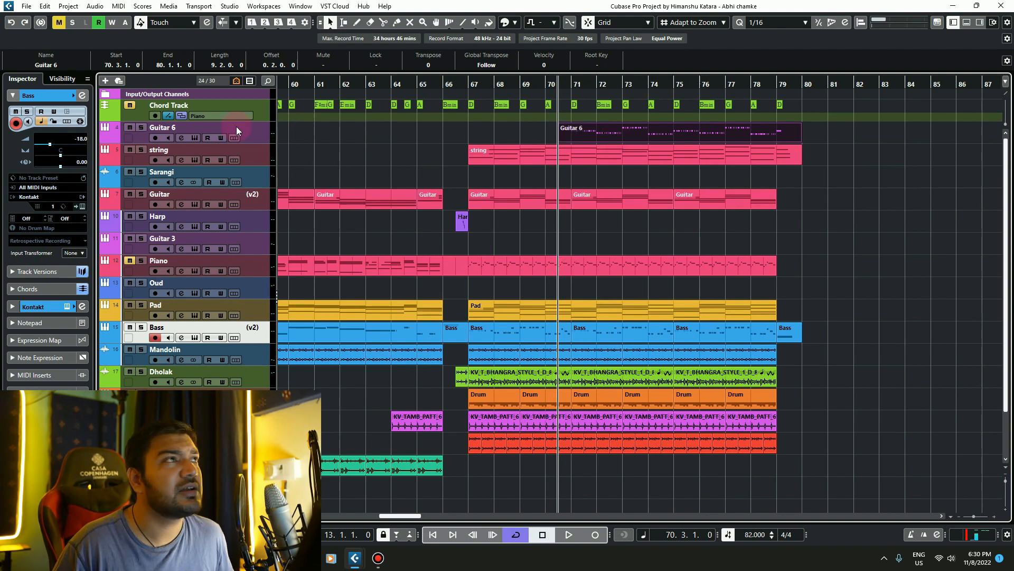
- Solo the string track, show its String Ensemble instrument in Kontakt, and close it
click(143, 149)
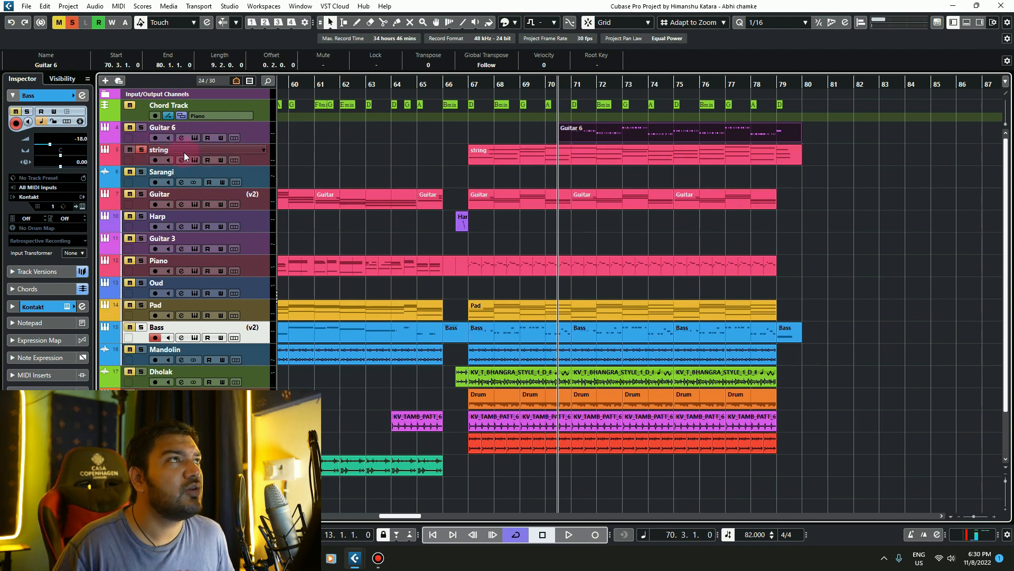
click(197, 159)
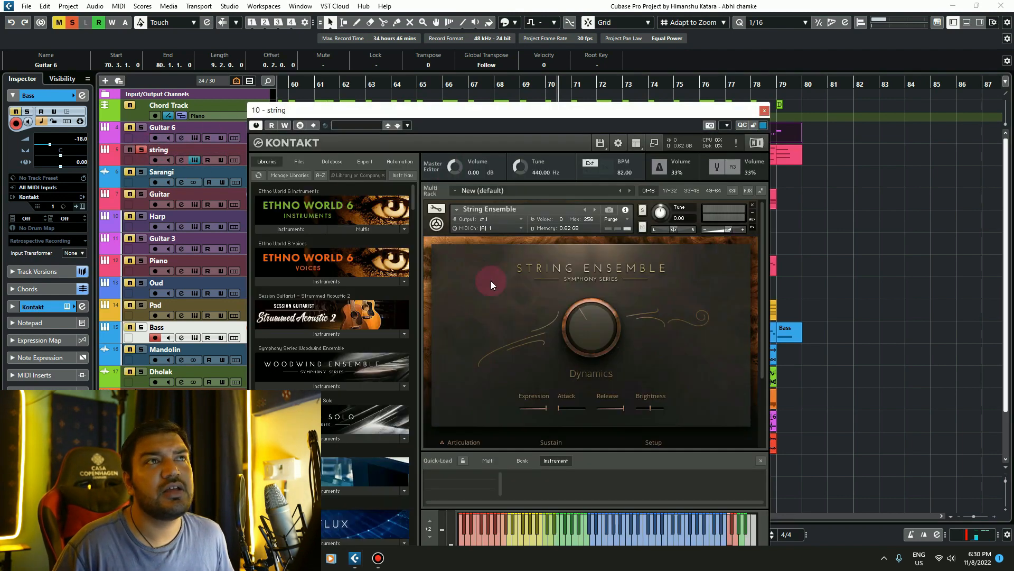
click(765, 111)
- Open the string part at bar 67 in a separate Key Editor window, look through its notes, and close the window
double_click(567, 158)
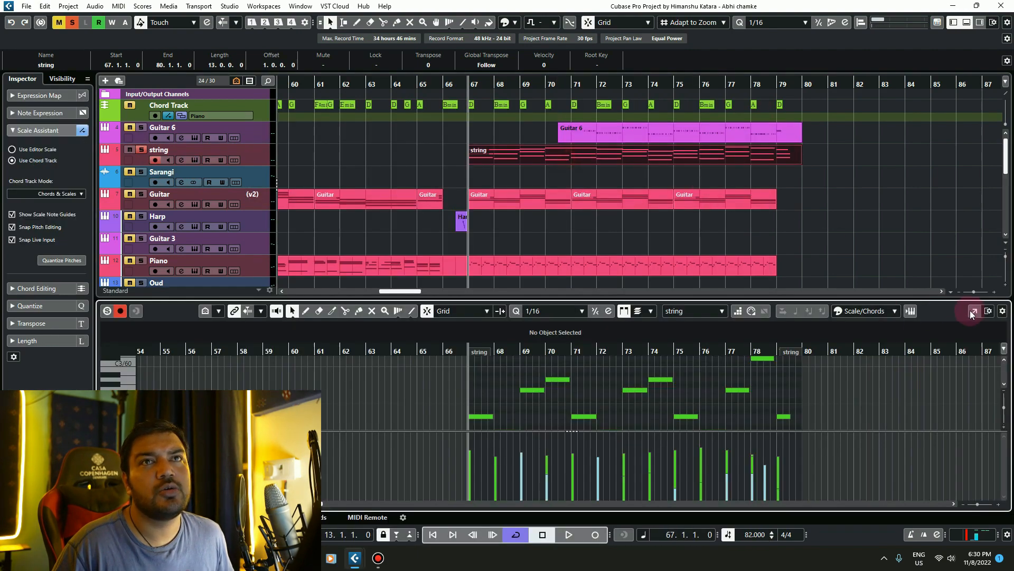
click(972, 311)
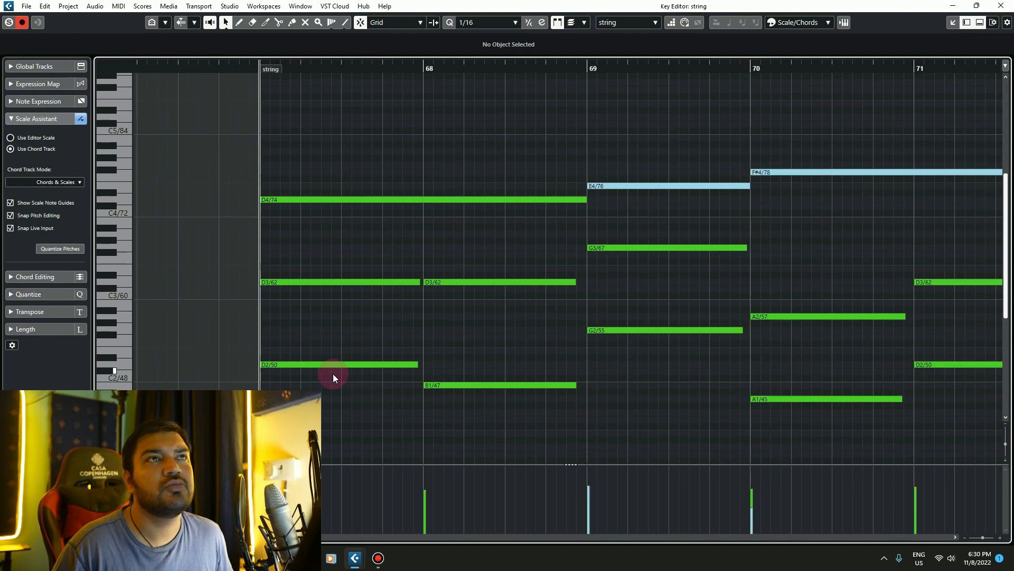
scroll(769, 438, right, 3)
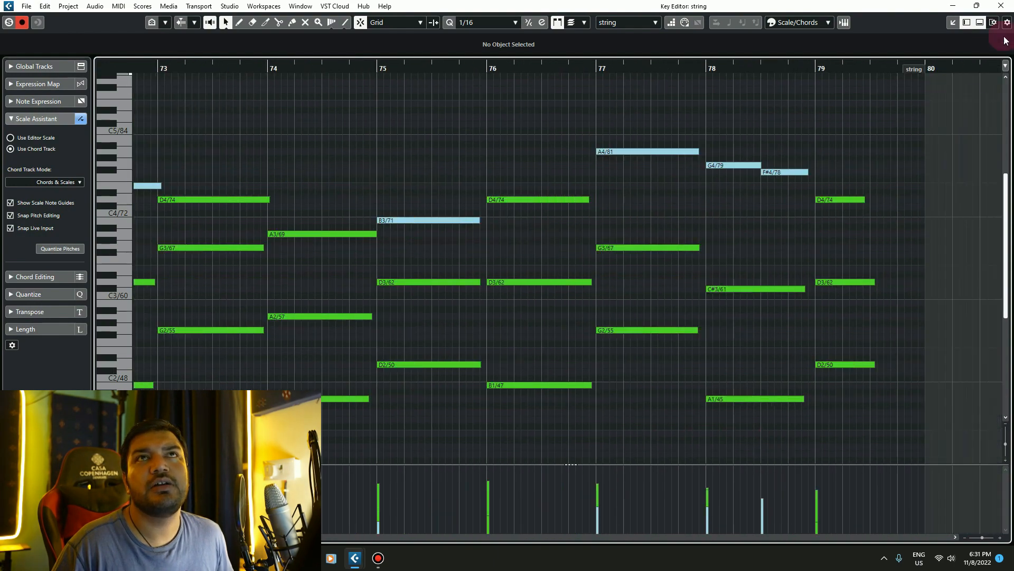
click(1002, 5)
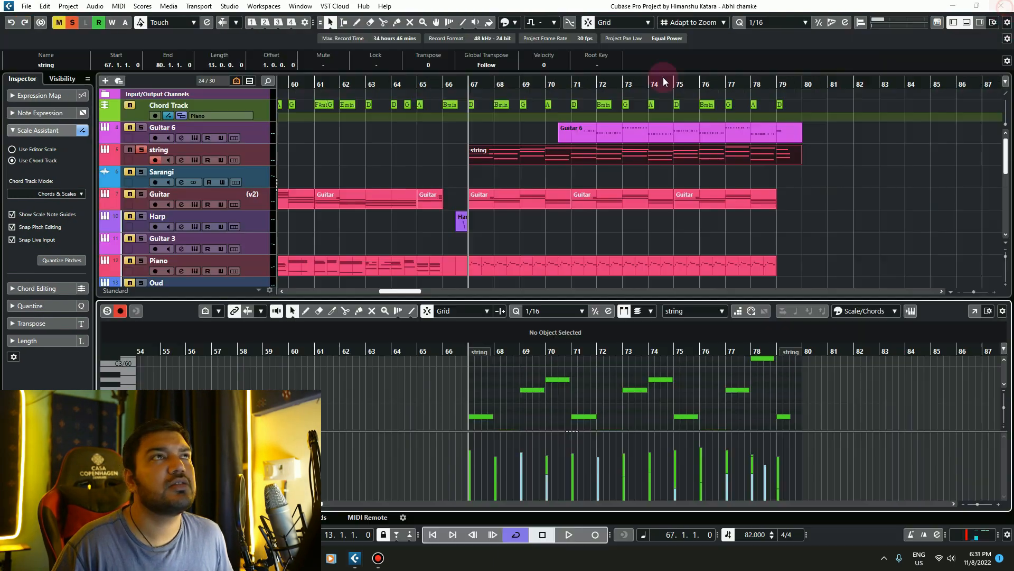
- Play the soloed string part from bar 67, stop playback, and release the string track's solo
key(space)
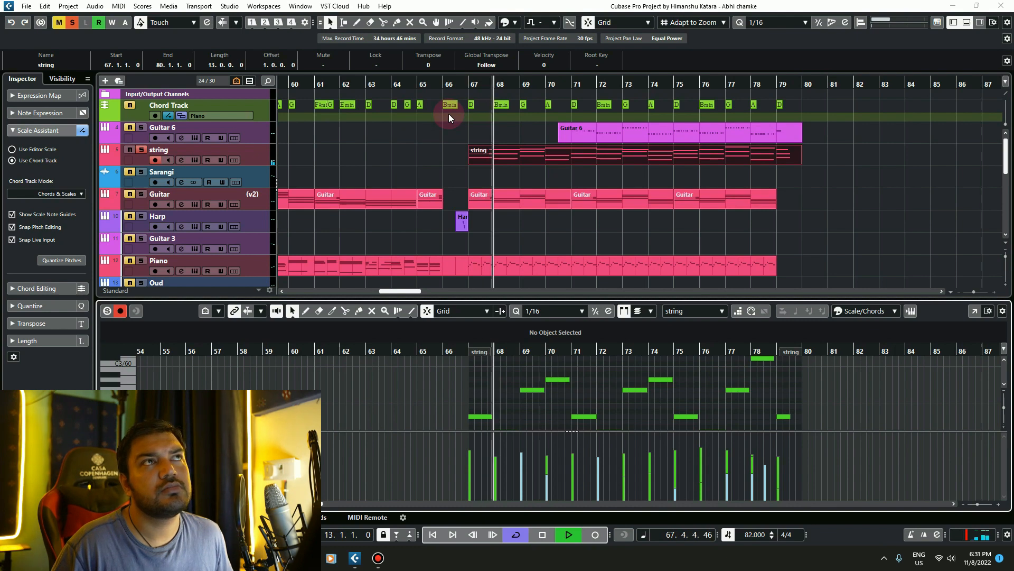
key(space)
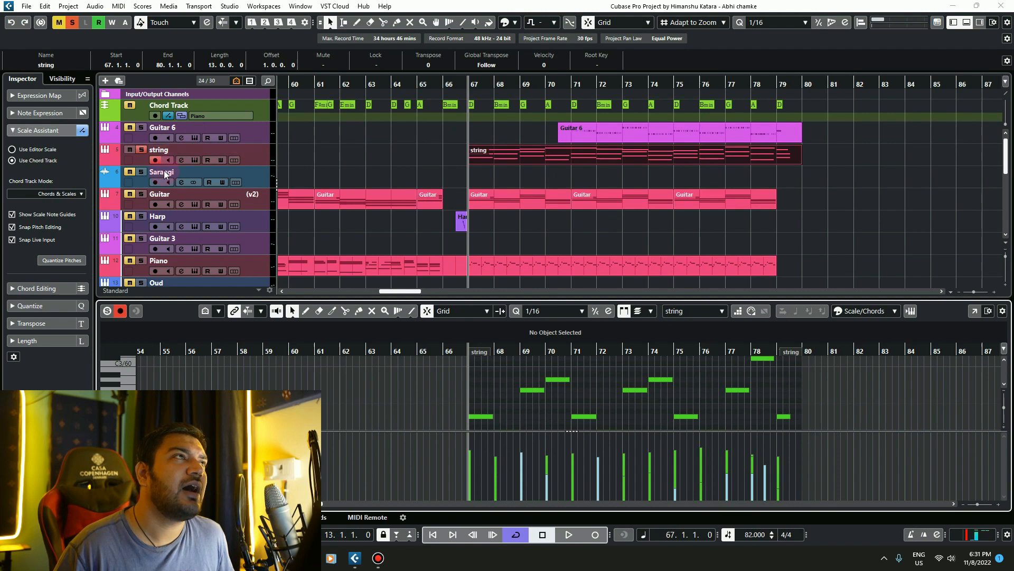
click(143, 150)
- Select the Guitar 6 part, show its track's Electric Sunburst Deluxe instrument in Kontakt, and close it
click(579, 132)
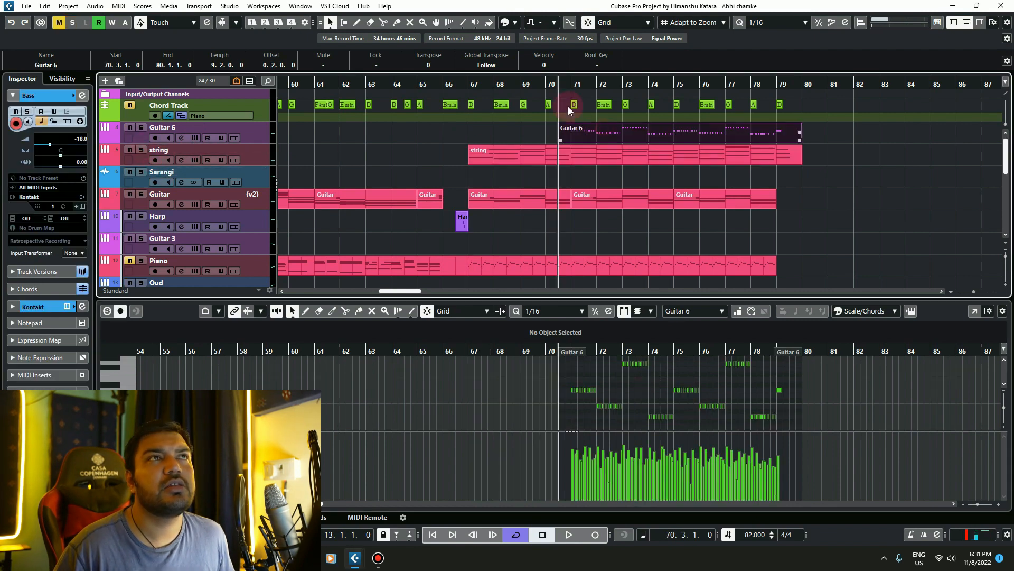
click(199, 137)
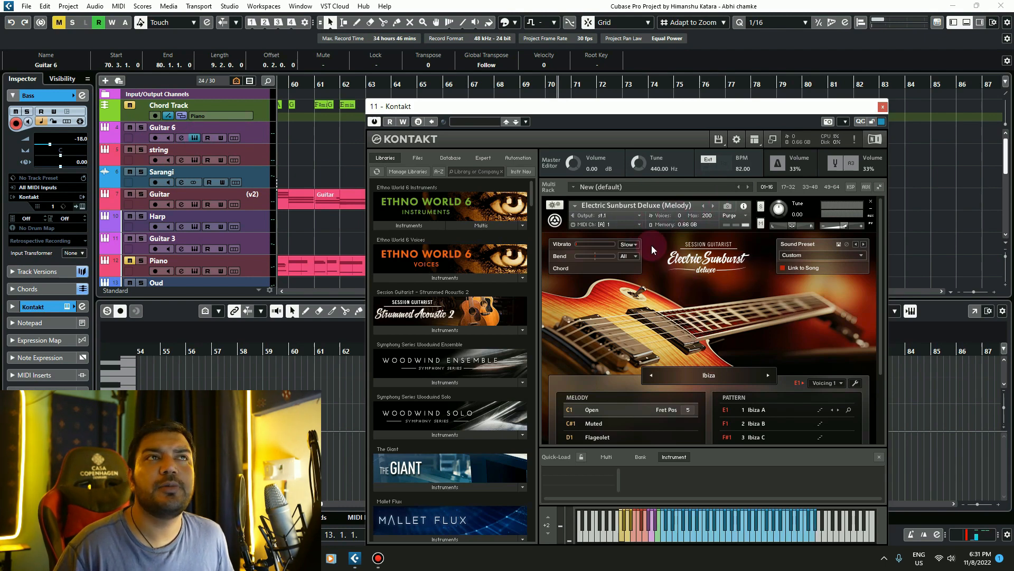
click(883, 107)
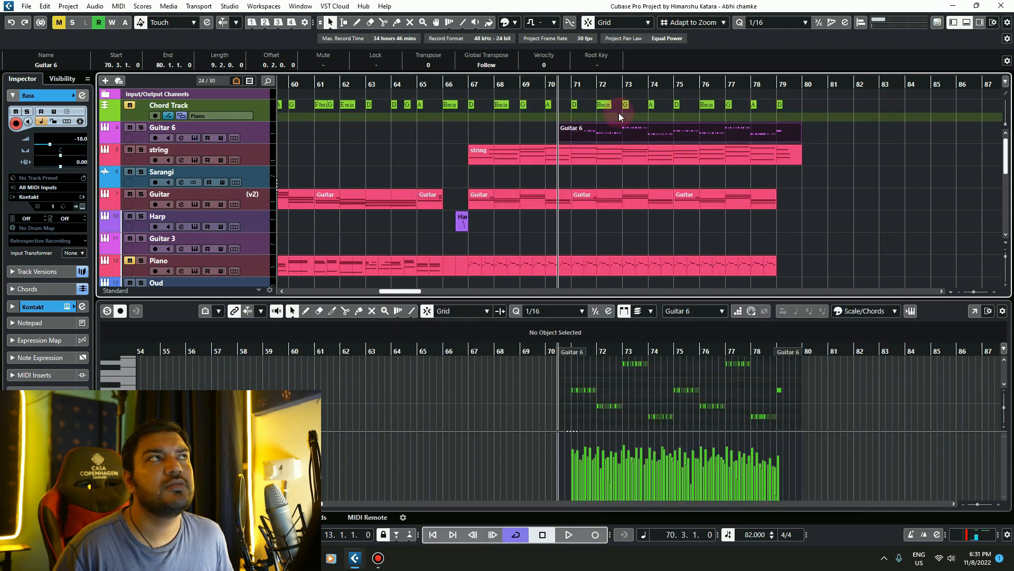
- Play the Guitar 6 part soloed from its start, stop playback, and release the solo
key(space)
click(141, 128)
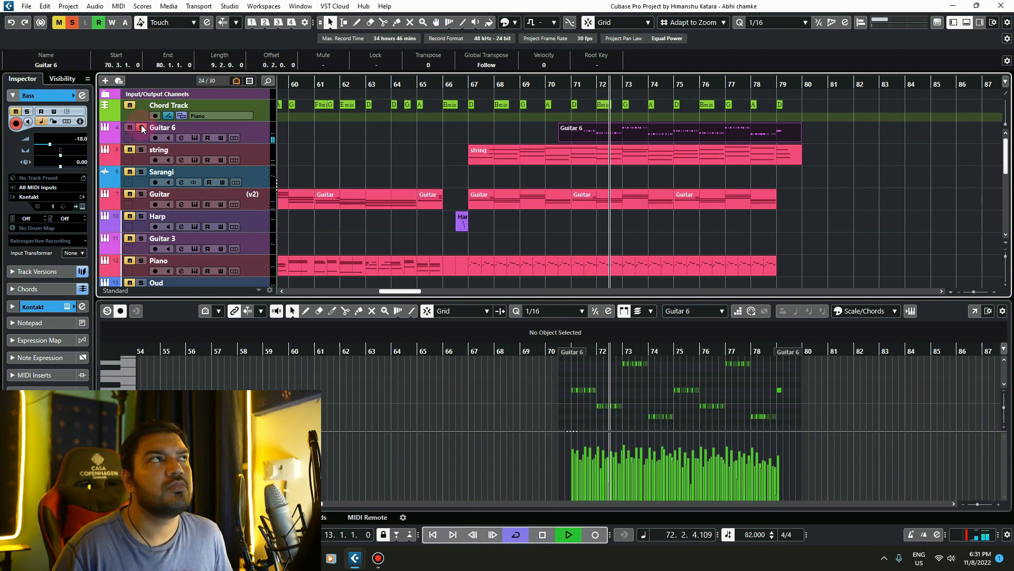
key(space)
click(141, 128)
- Hide the lower-zone editor and play the full arrangement from bar 67
scroll(782, 134, down, 3)
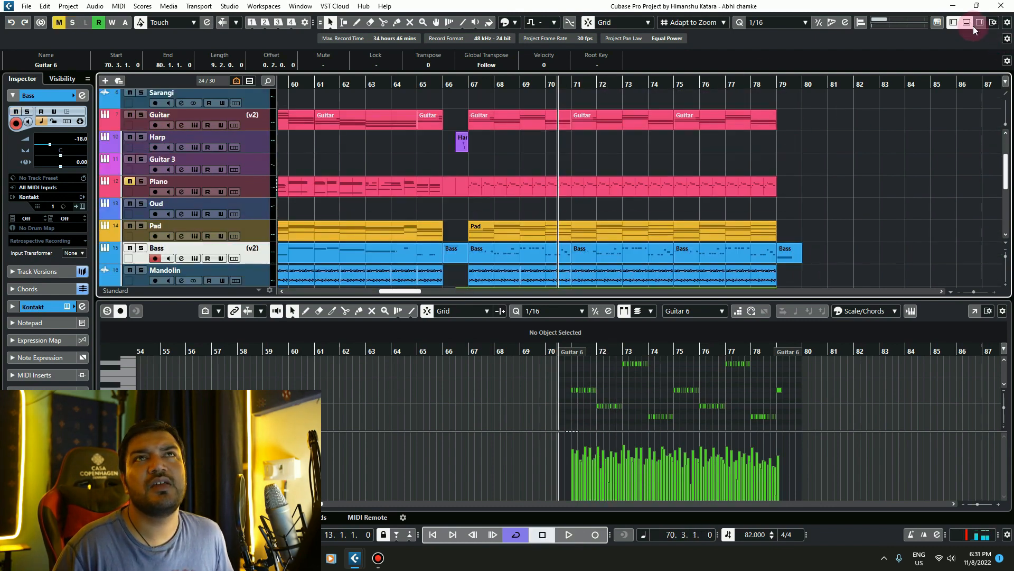
click(966, 22)
scroll(680, 364, down, 2)
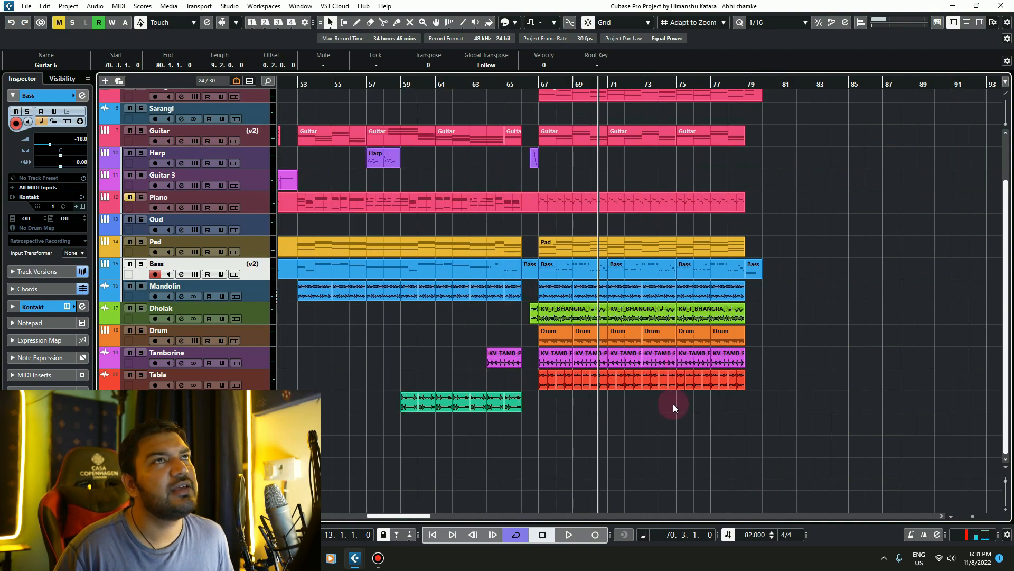
click(539, 84)
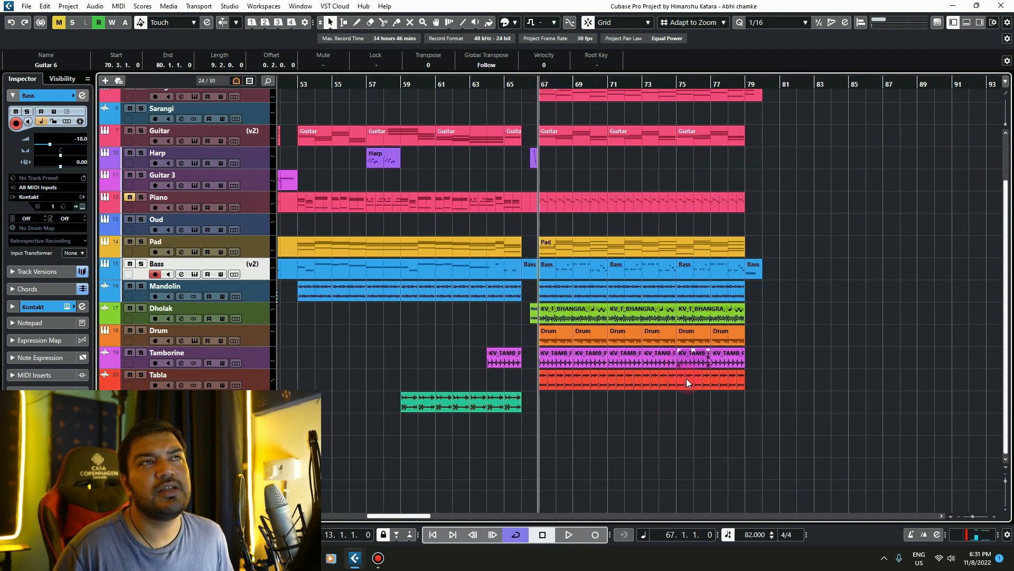
scroll(700, 410, up, 3)
scroll(700, 410, up, 2)
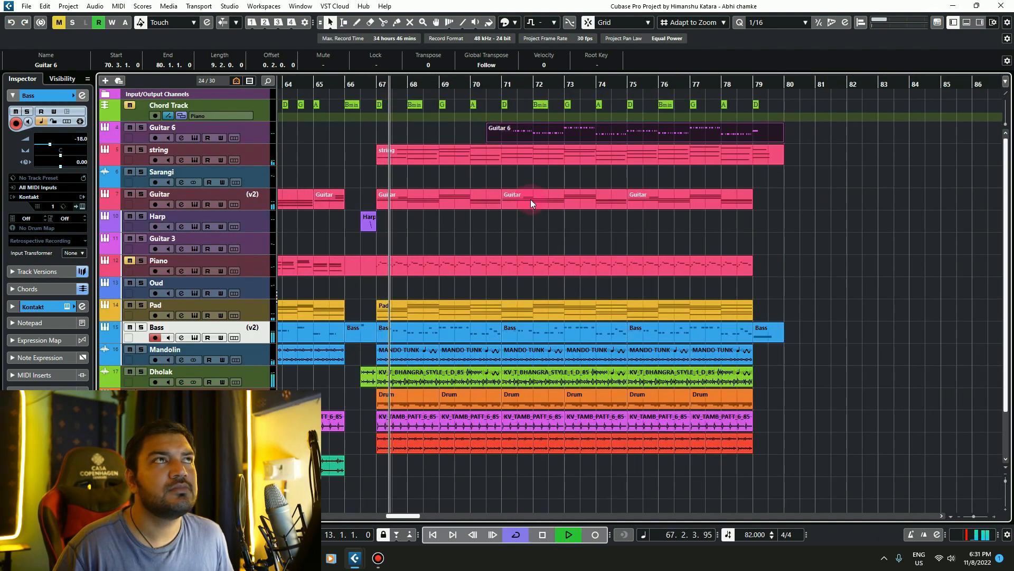
- Move playback to the start of the Guitar 6 part in bar 70, audition it within the full mix, and stop
click(486, 87)
click(657, 131)
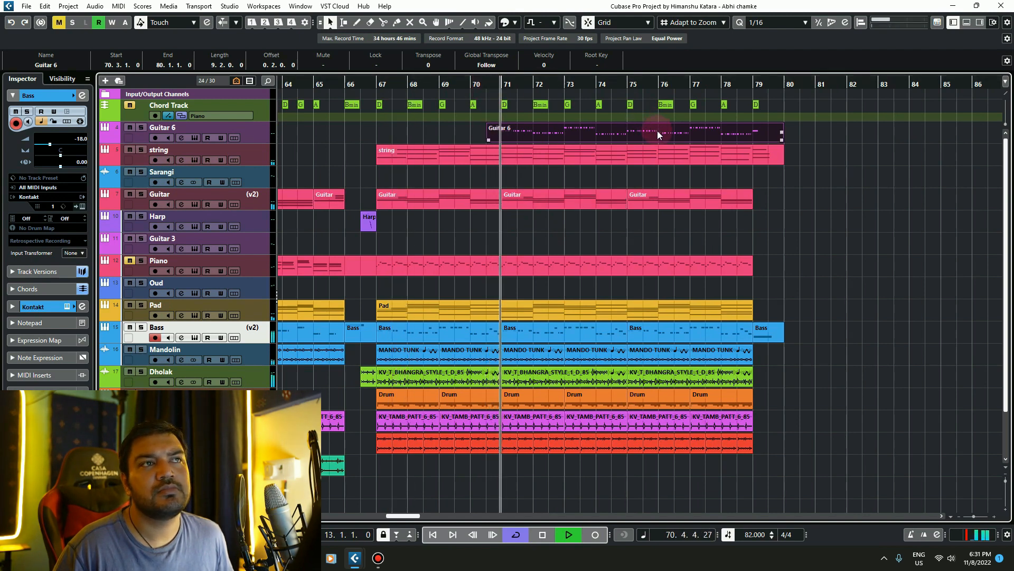
click(756, 483)
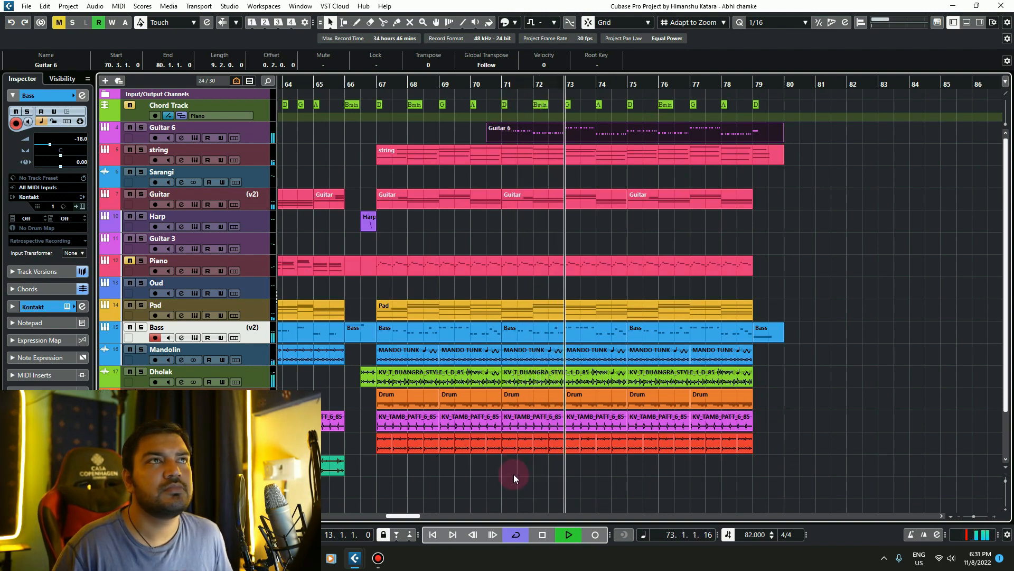
key(space)
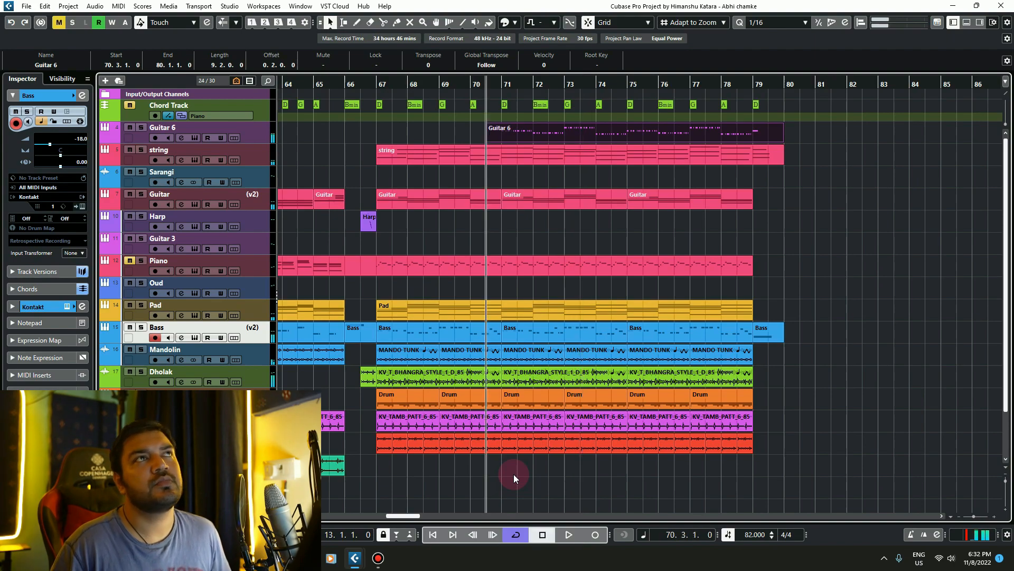